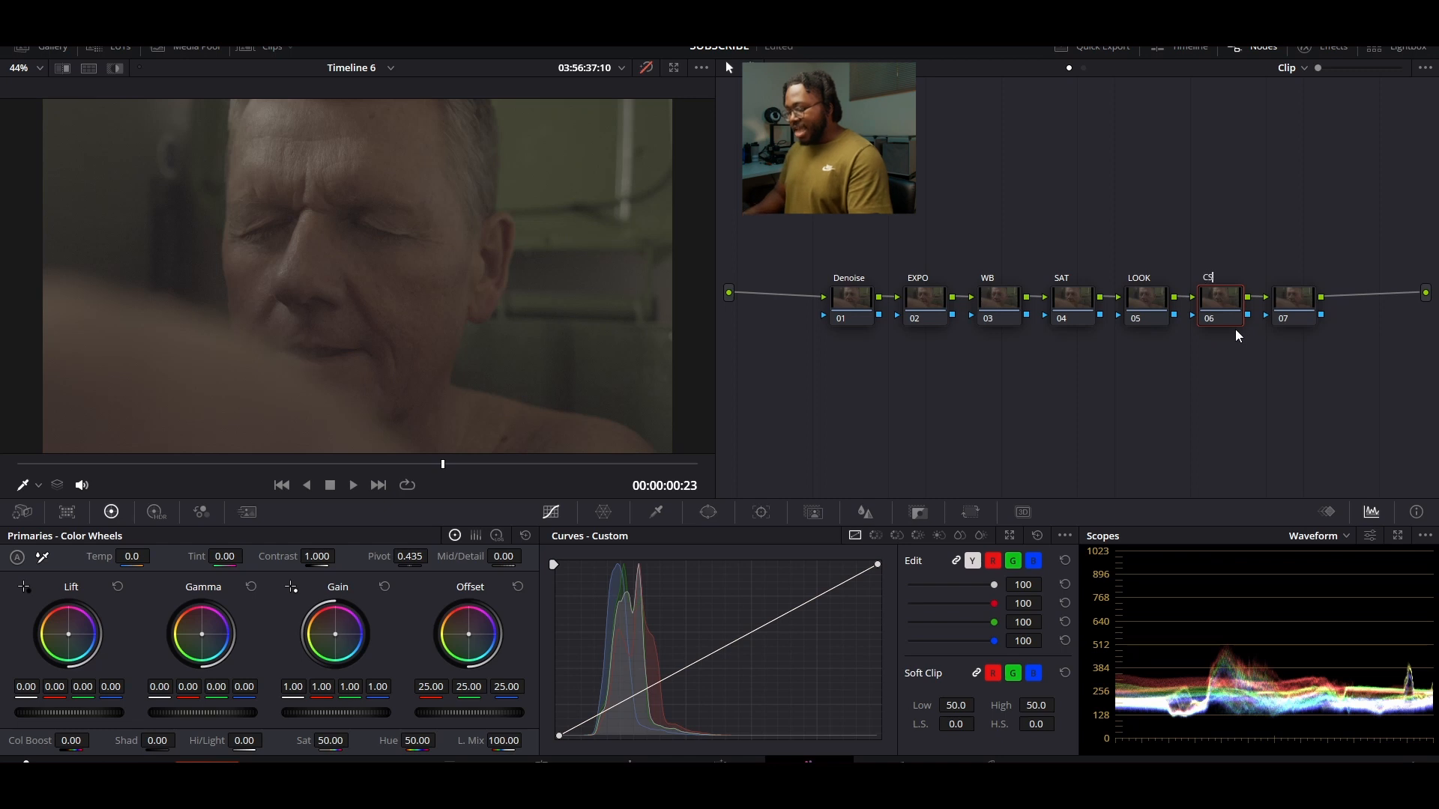
# Label node 07, the last one in the chain, as SHAD DESAT
pyautogui.click(1291, 306)
pyautogui.rightClick(1292, 312)
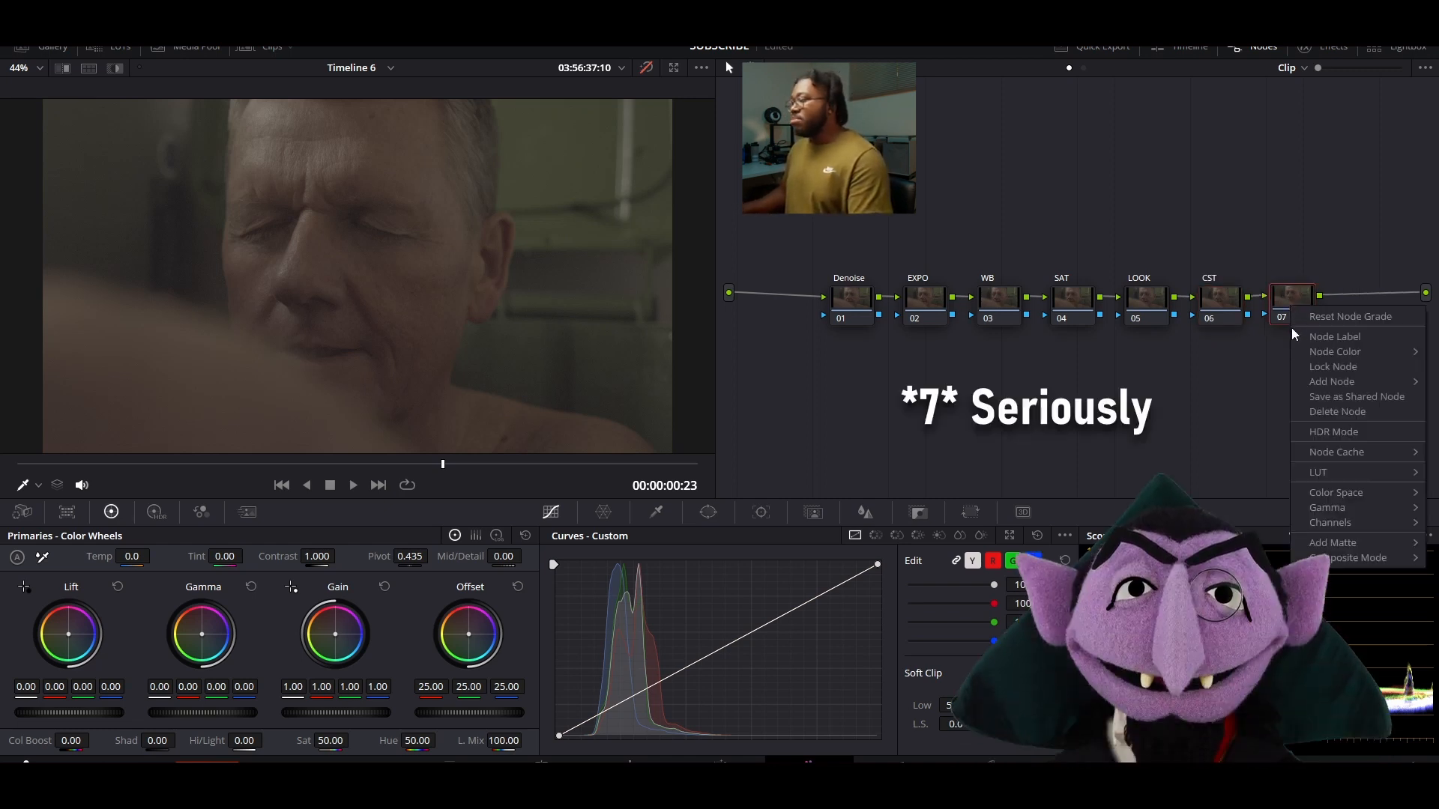
pyautogui.click(1293, 331)
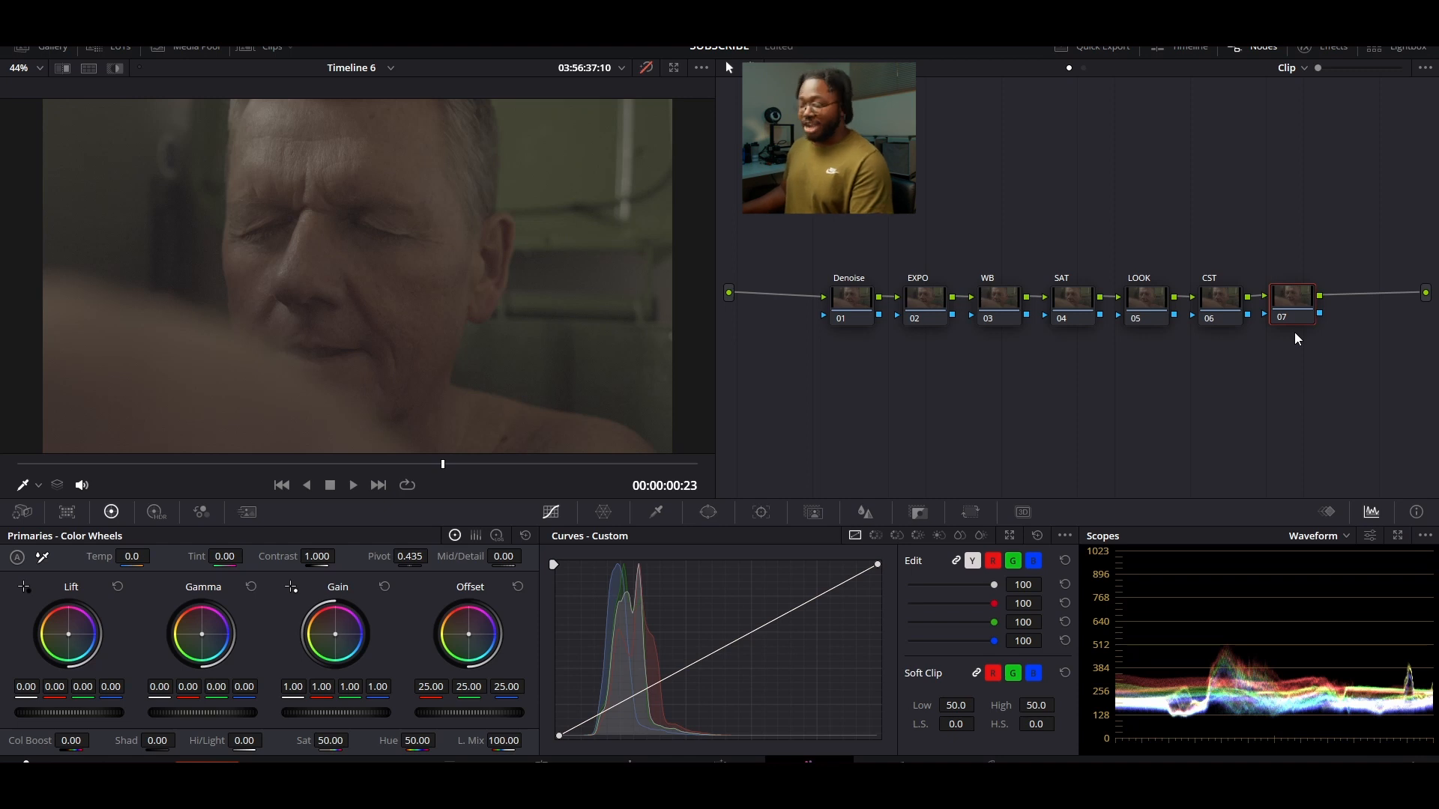
pyautogui.write('SHAD DESAT')
pyautogui.press('Return')
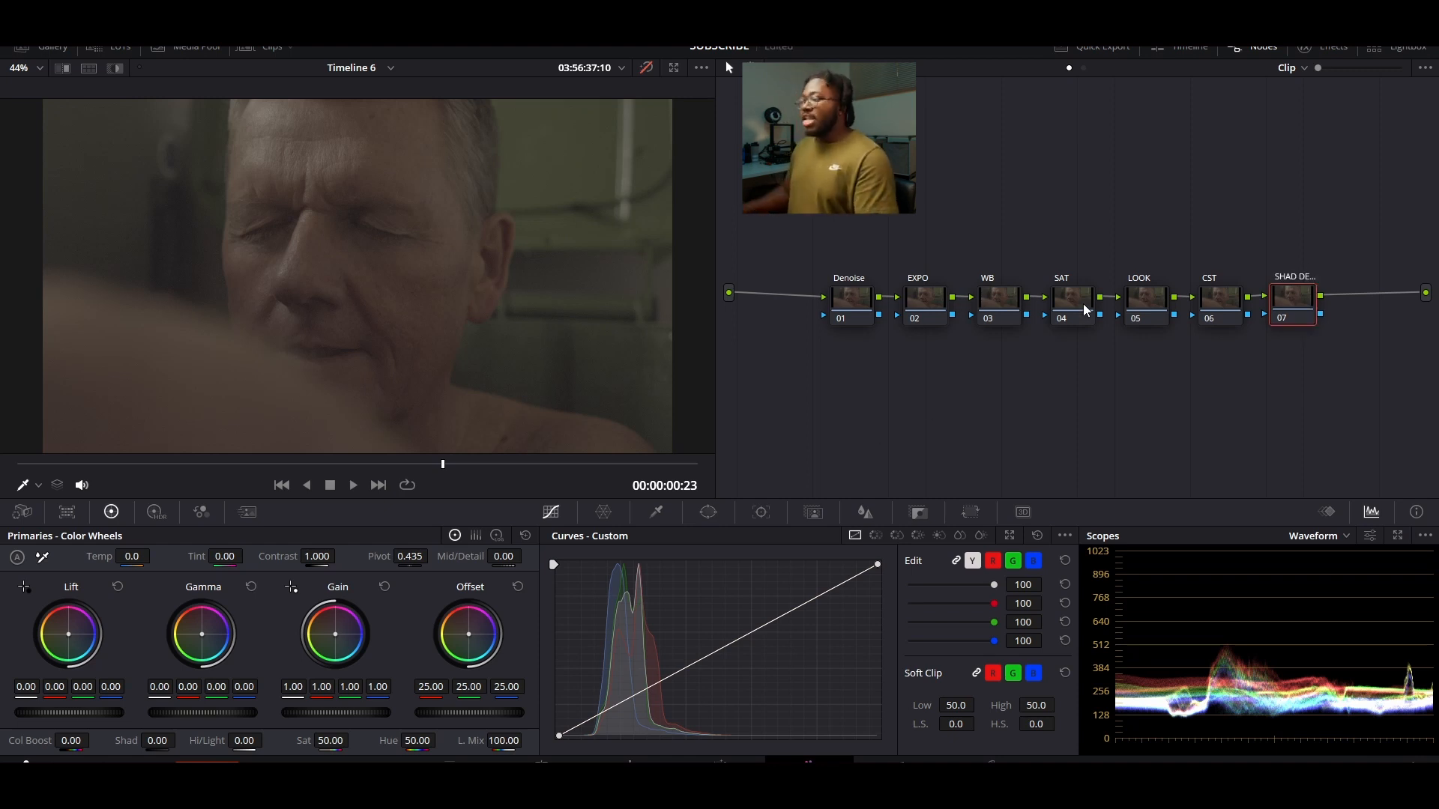
# Raise the LOOK node above the chain and add a second node branching alongside it through a mixer
pyautogui.click(1147, 302)
pyautogui.moveTo(1146, 280); pyautogui.dragTo(1143, 294)
pyautogui.rightClick(1144, 289)
pyautogui.moveTo(1163, 429)
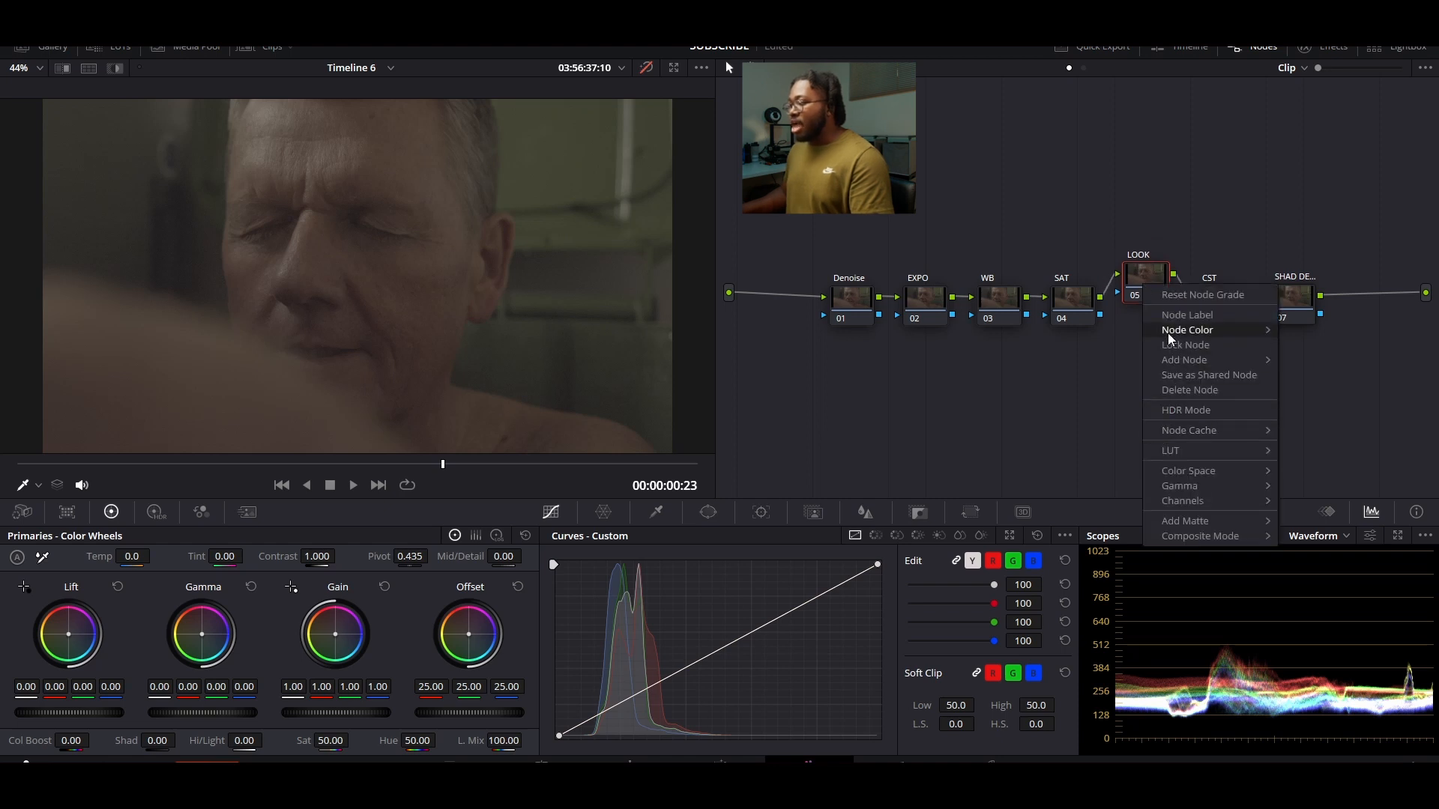
pyautogui.moveTo(1197, 363)
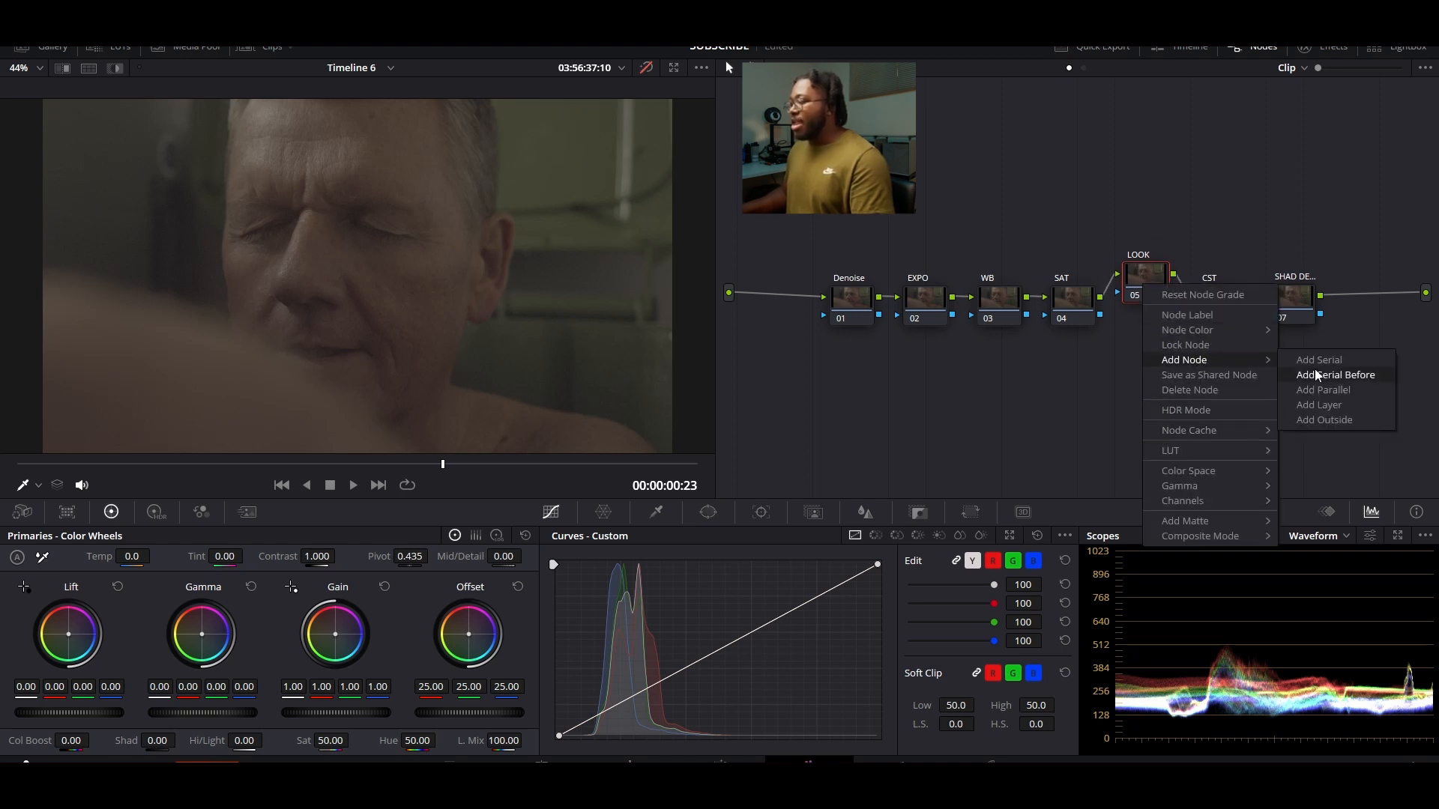
pyautogui.click(1315, 389)
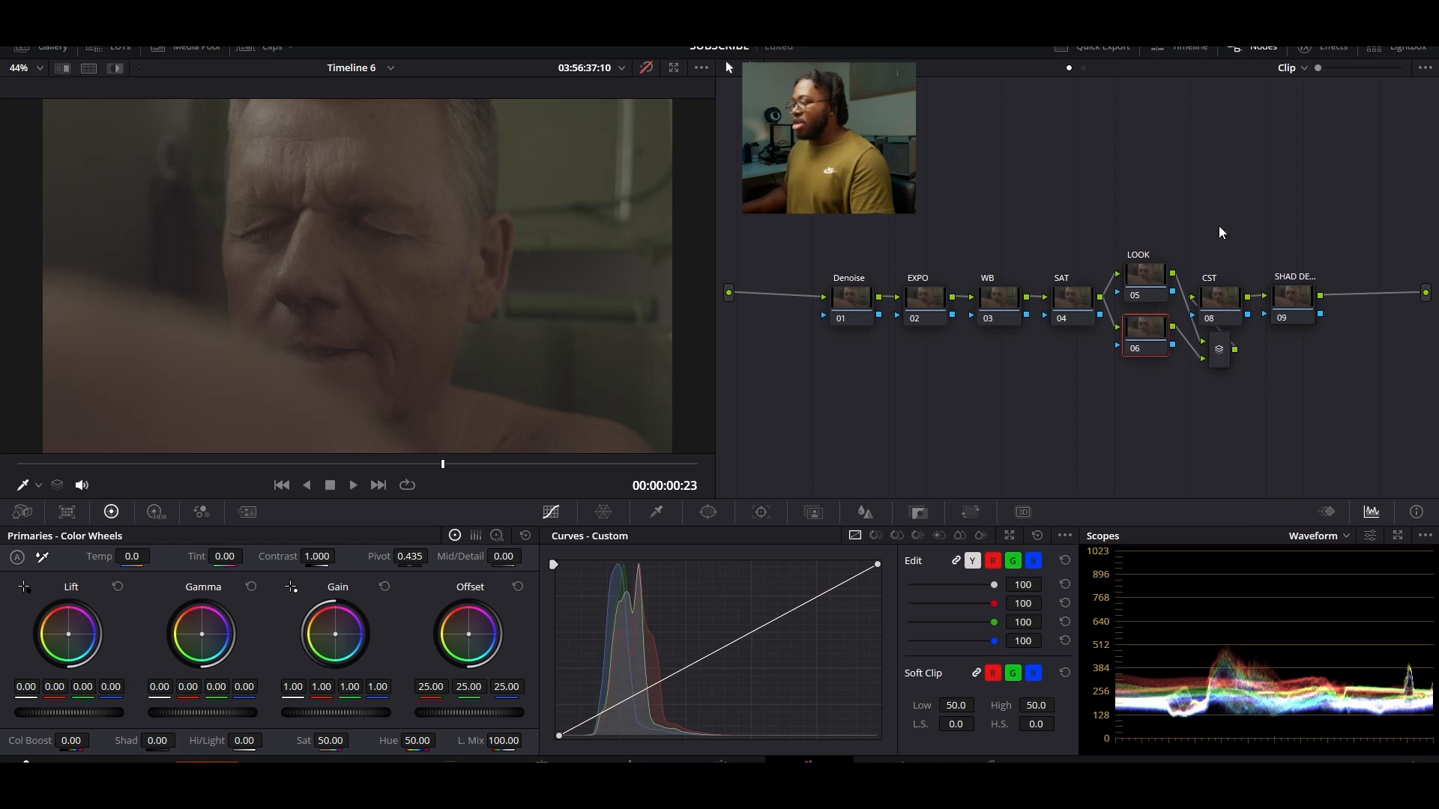
# Shift the CST and SHAD DESAT nodes clear of the mixer and lower the new branch node 06
pyautogui.moveTo(1301, 223); pyautogui.dragTo(1284, 294)
pyautogui.click(1224, 431)
pyautogui.moveTo(1140, 353); pyautogui.dragTo(1139, 401)
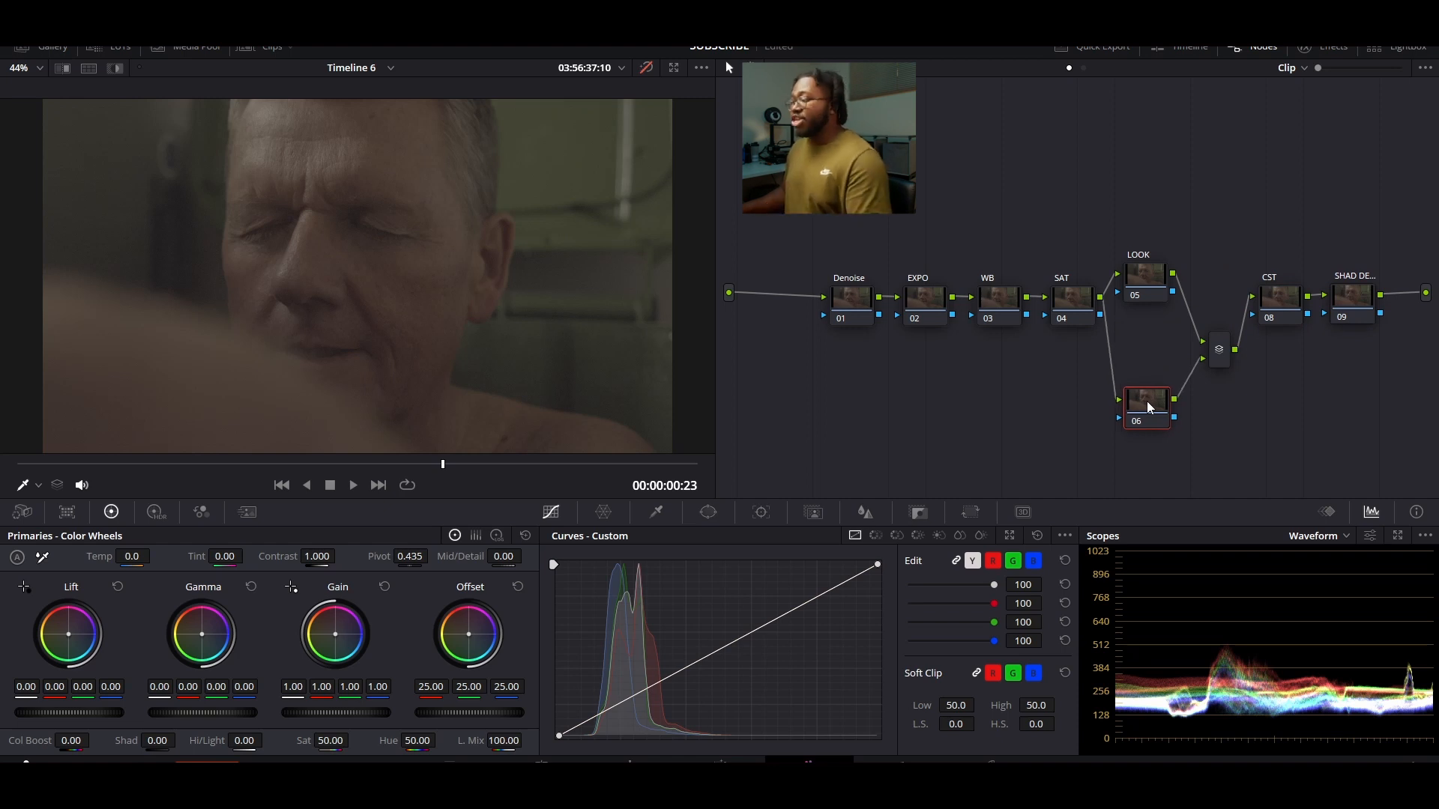
# Label the new lower branch node 06 as SKIN COR
pyautogui.rightClick(1146, 401)
pyautogui.click(1193, 435)
pyautogui.write('SKIN COR')
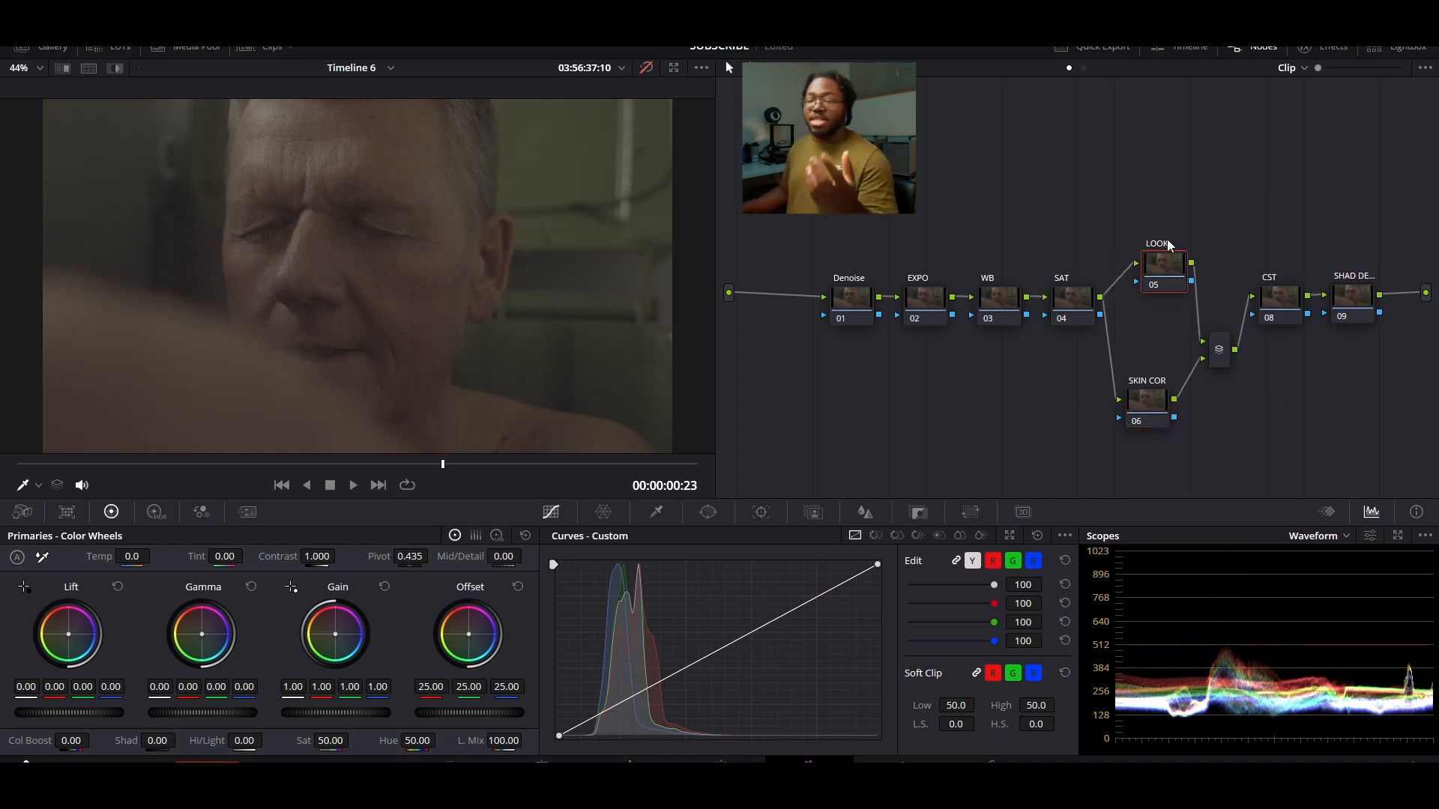
# Reposition the LOOK, SKIN COR, CST and SHAD DESAT nodes, and tidy the whole layout with Cleanup Node Graph
pyautogui.moveTo(1148, 261); pyautogui.dragTo(1154, 220)
pyautogui.moveTo(1164, 413); pyautogui.dragTo(1163, 380)
pyautogui.moveTo(1272, 316); pyautogui.dragTo(1272, 349)
pyautogui.moveTo(1349, 304); pyautogui.dragTo(1351, 325)
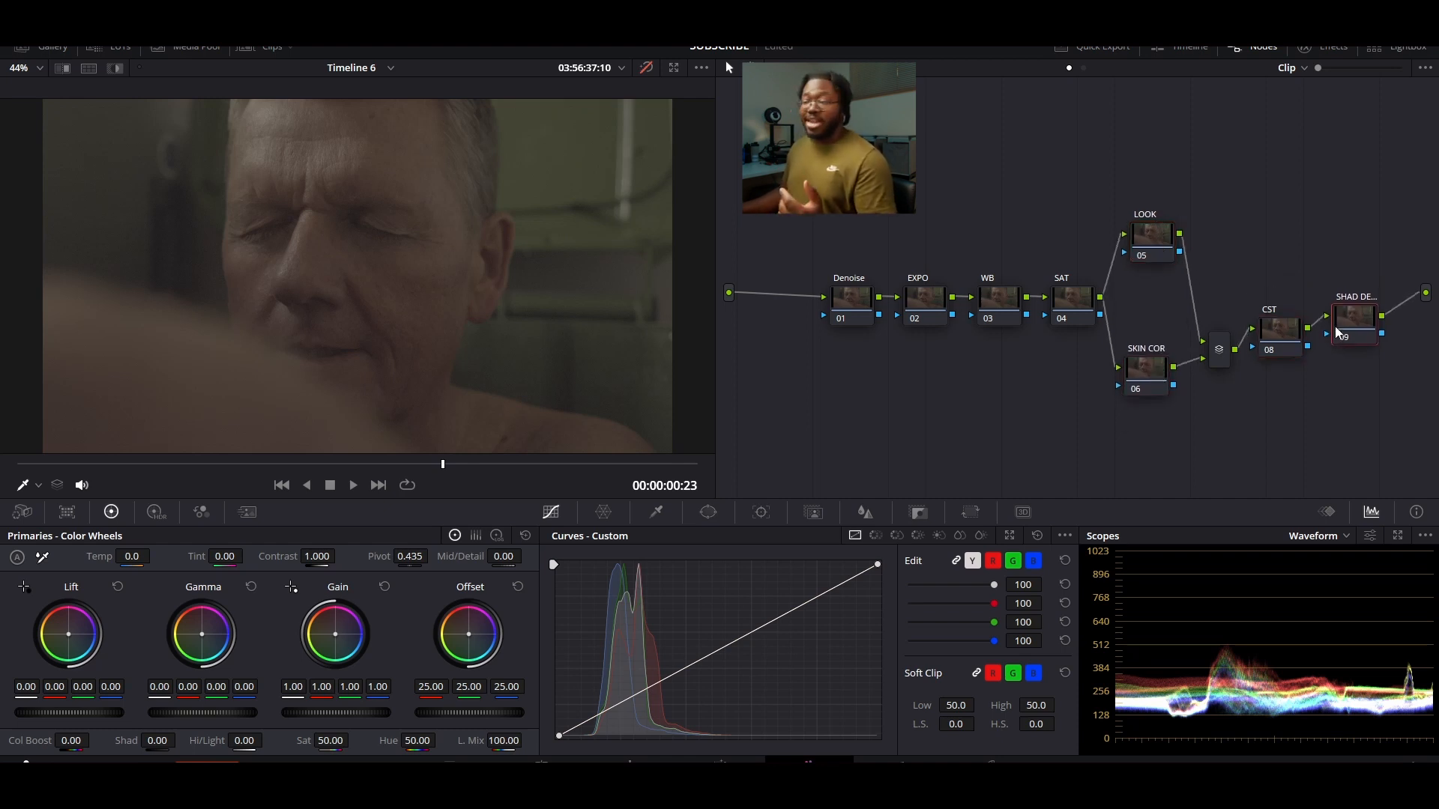
pyautogui.rightClick(951, 168)
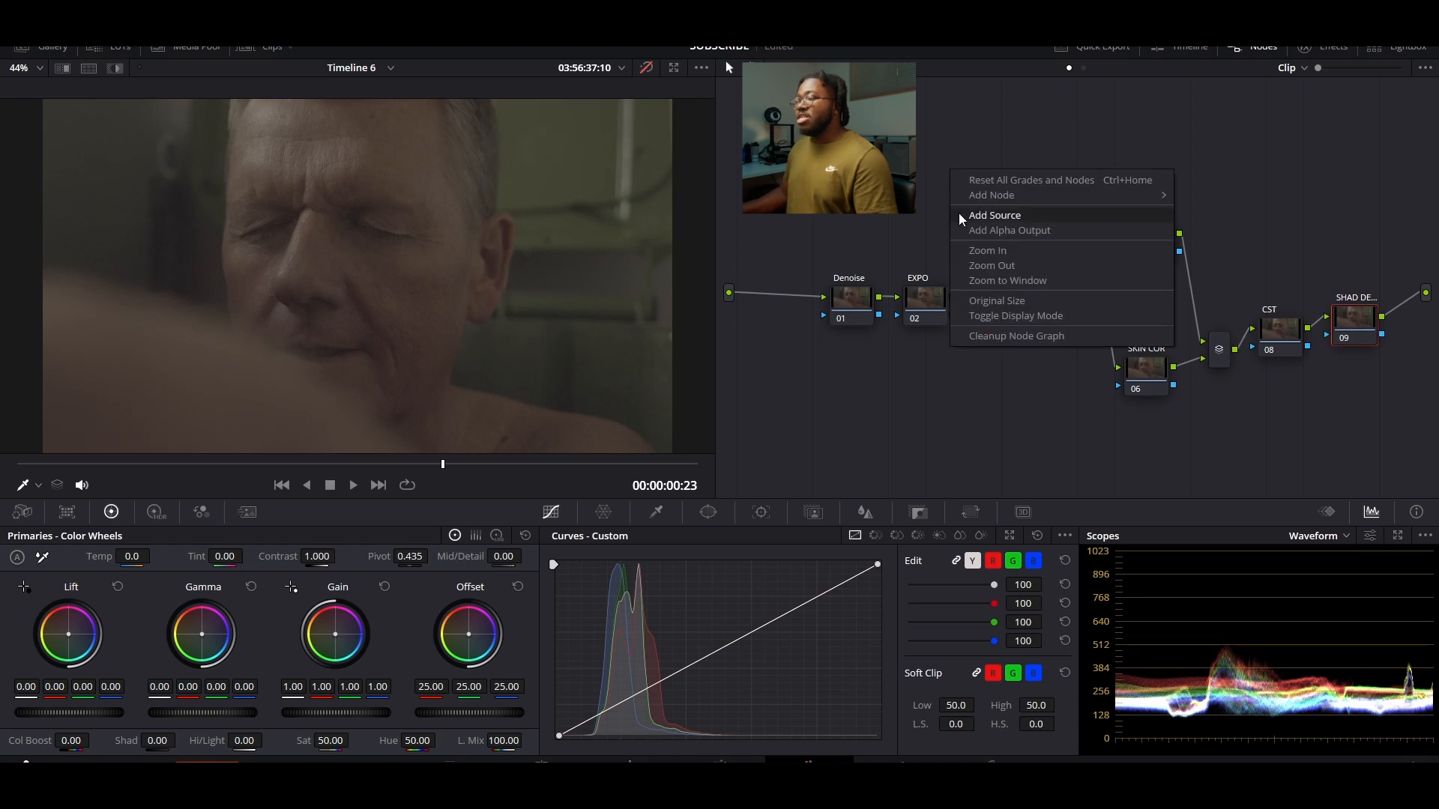
pyautogui.click(1026, 339)
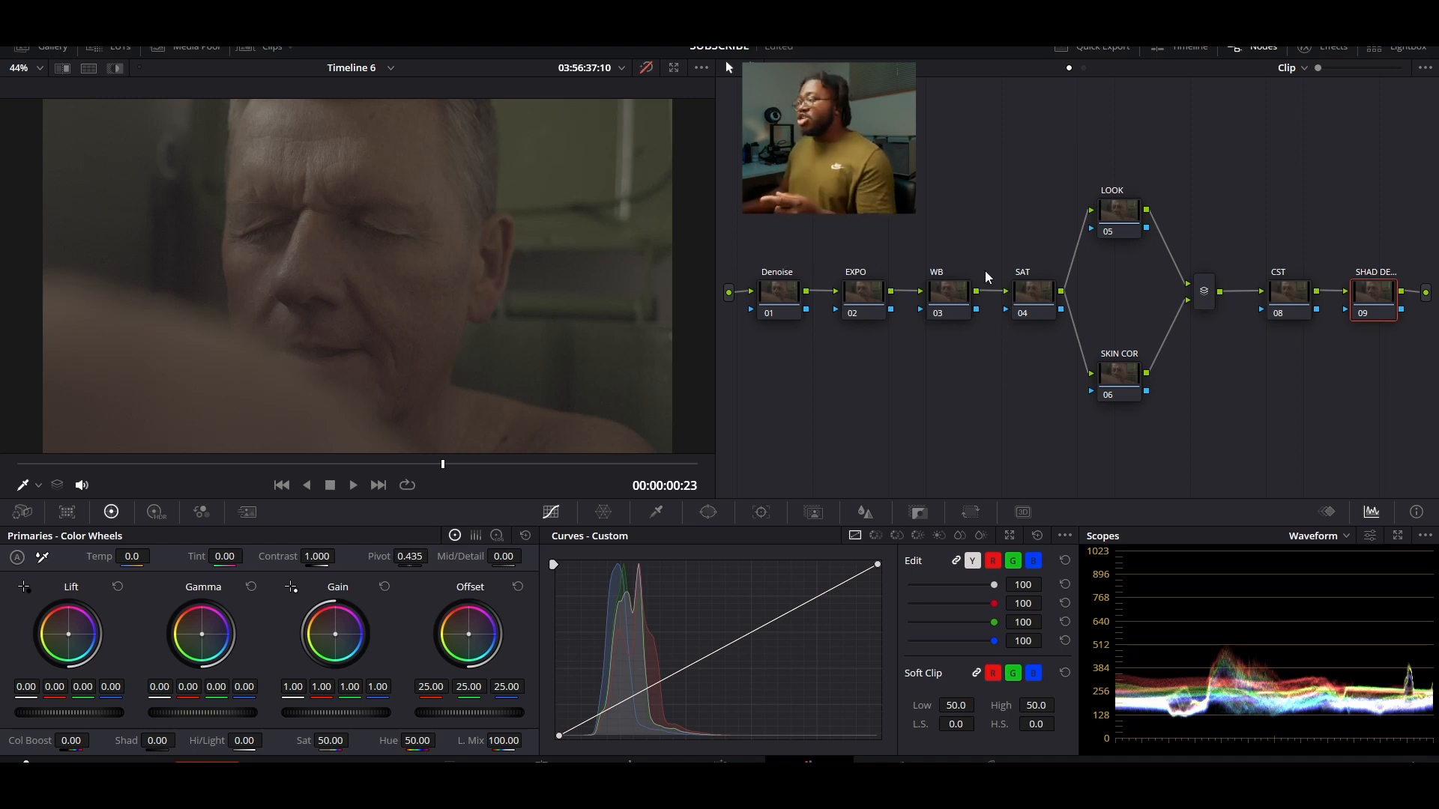
# Apply the Color Space Transform effect to the CST node
pyautogui.click(1290, 293)
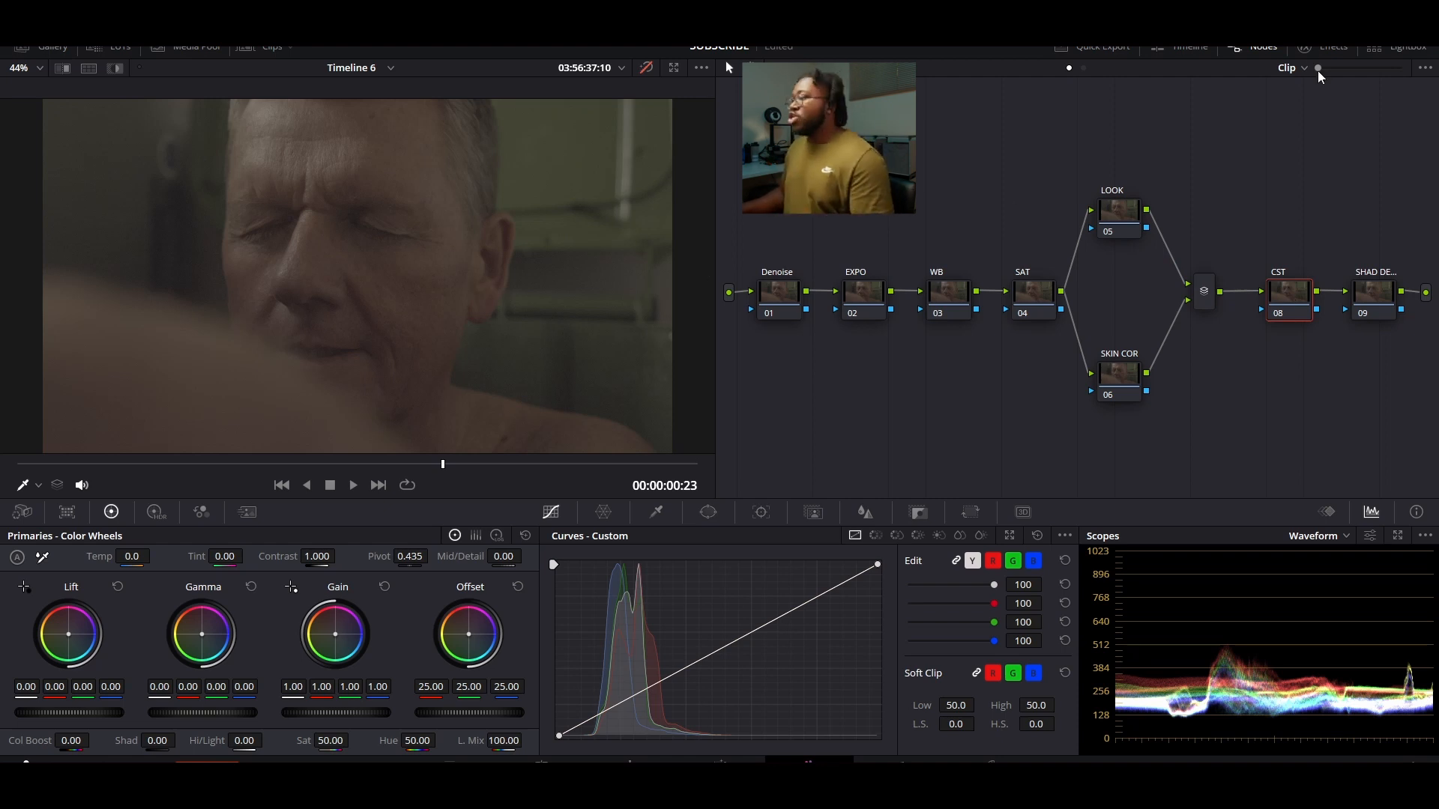
pyautogui.click(1310, 48)
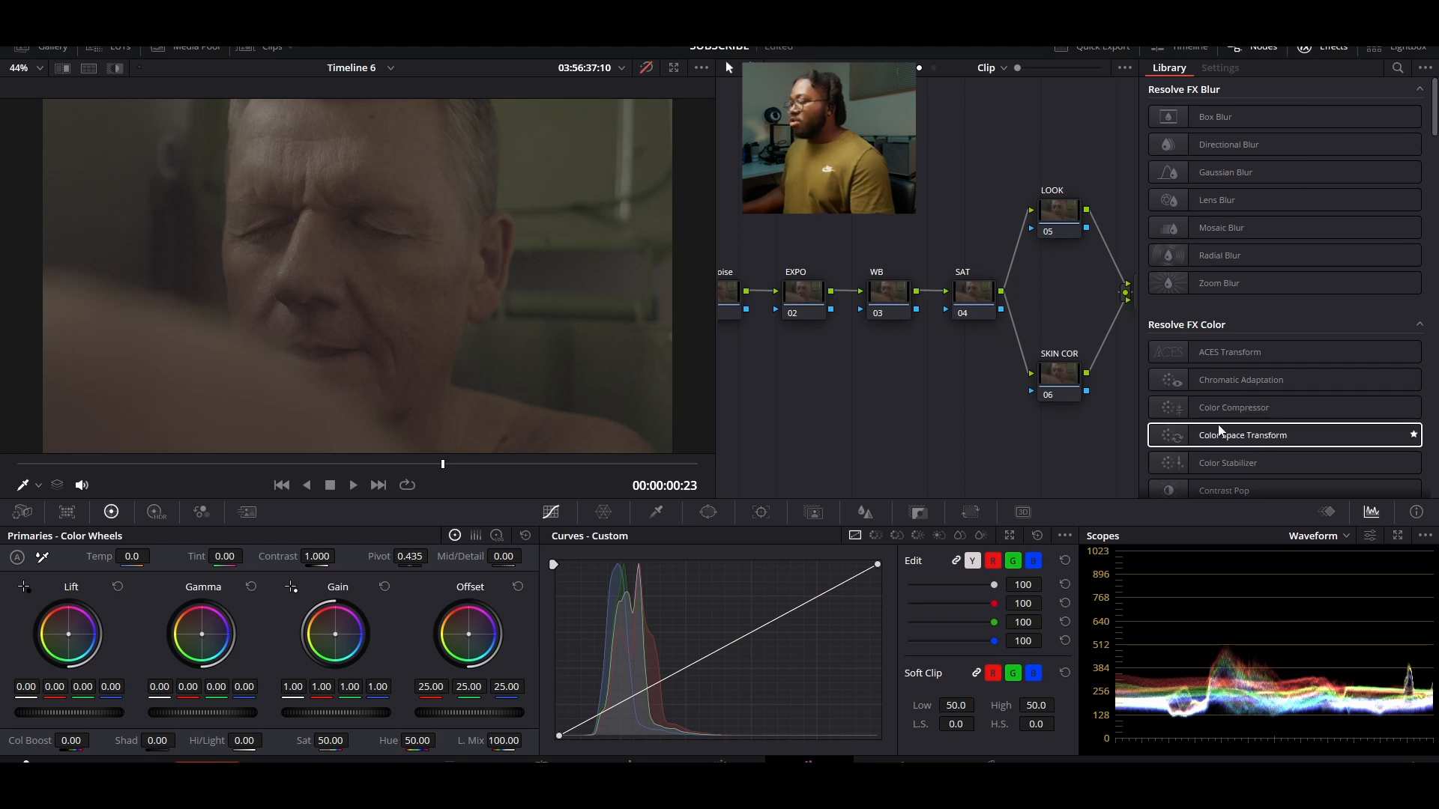
pyautogui.moveTo(1266, 439); pyautogui.dragTo(1118, 296)
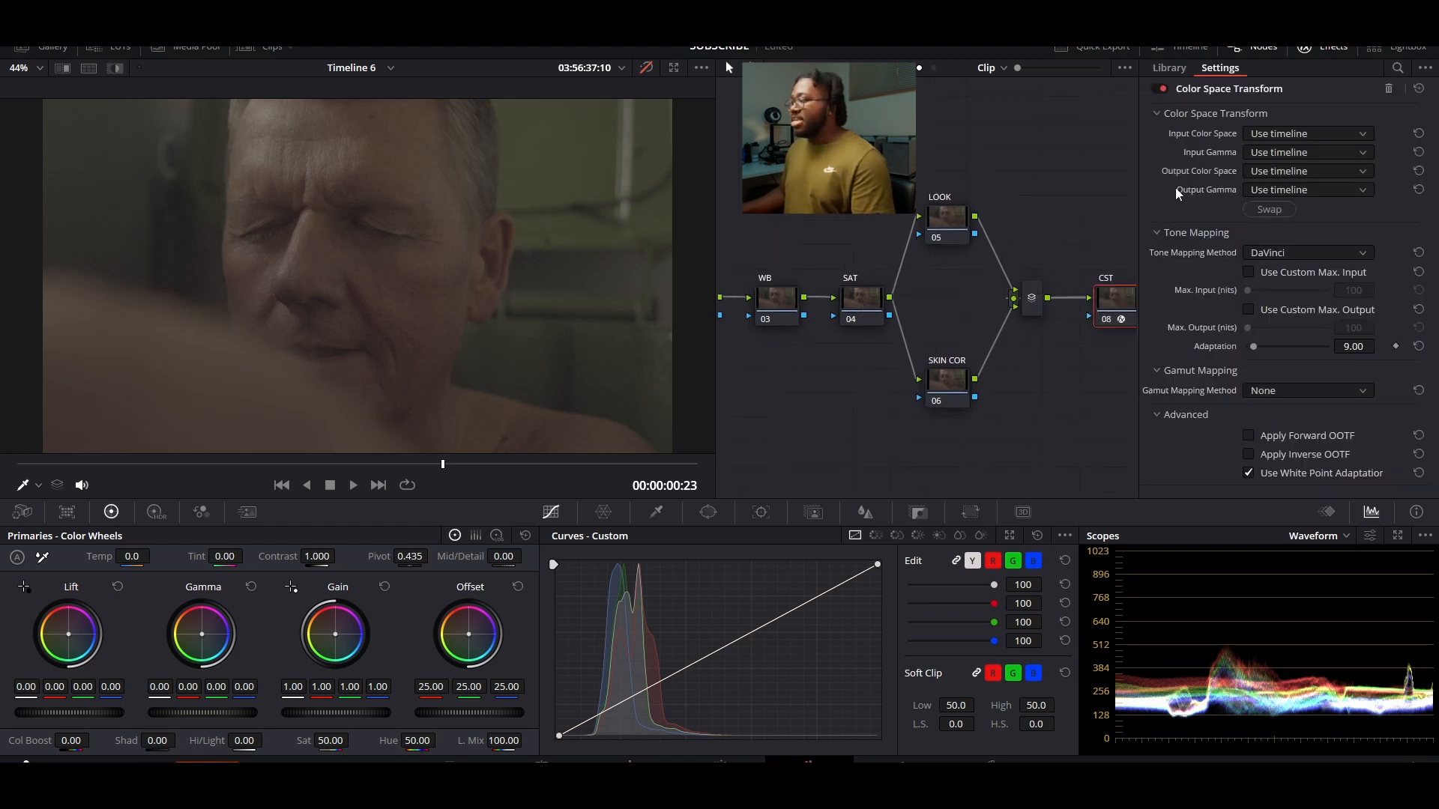
# Set the Color Space Transform's input color space to Sony S-Gamut3 and its input gamma to Sony S-Log3
pyautogui.click(1274, 133)
pyautogui.scroll(-4, 1273, 255)
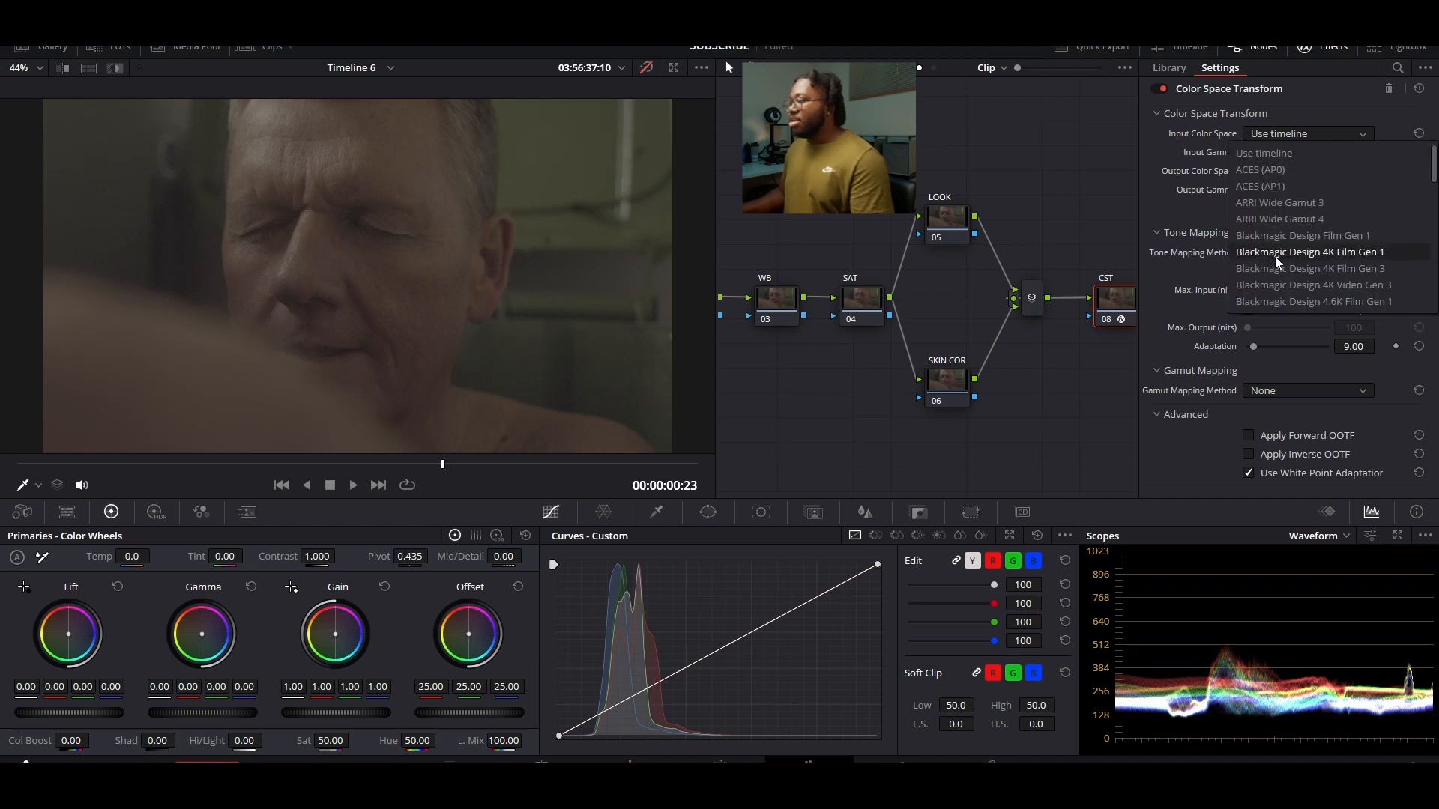
pyautogui.scroll(-5, 1275, 250)
pyautogui.click(1270, 236)
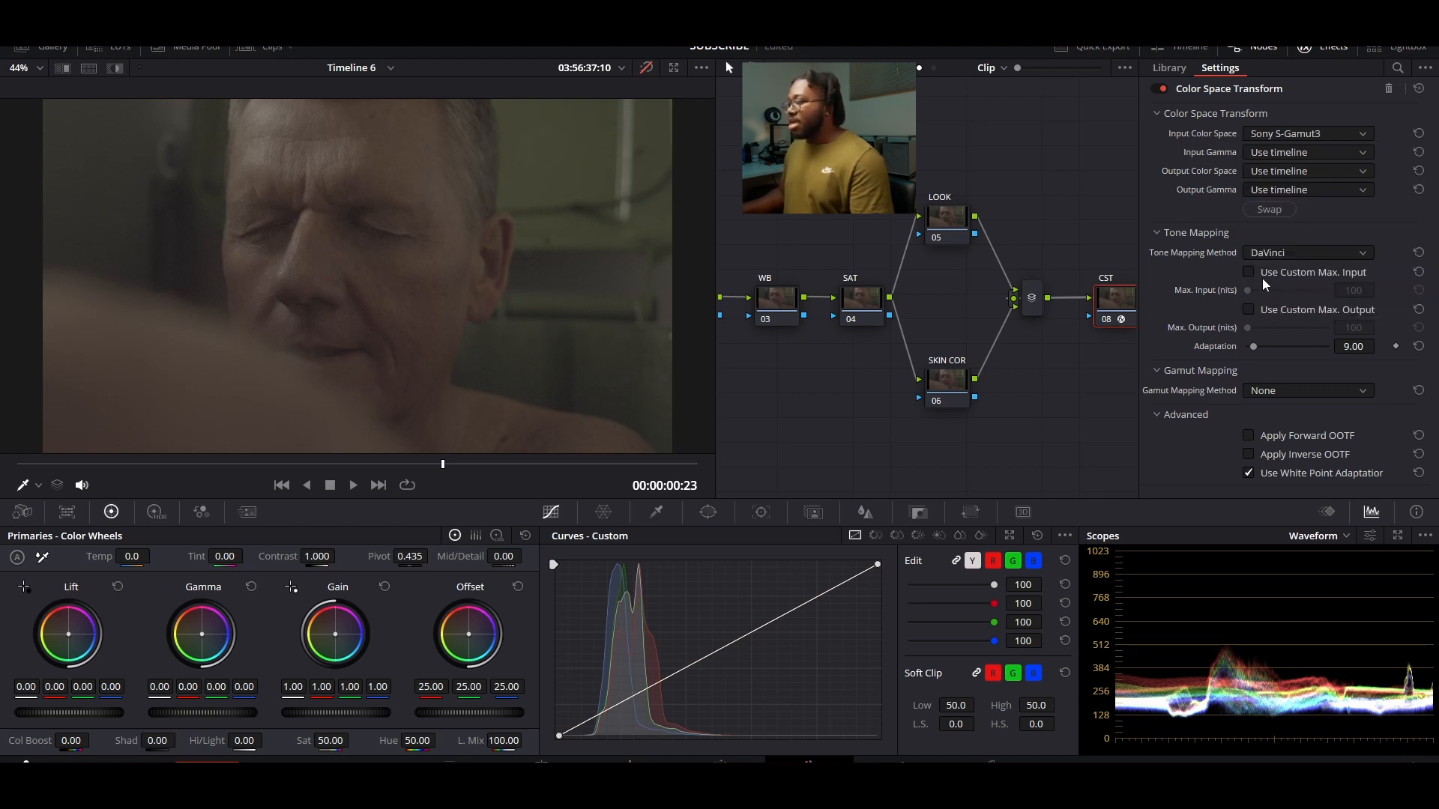
pyautogui.click(1266, 153)
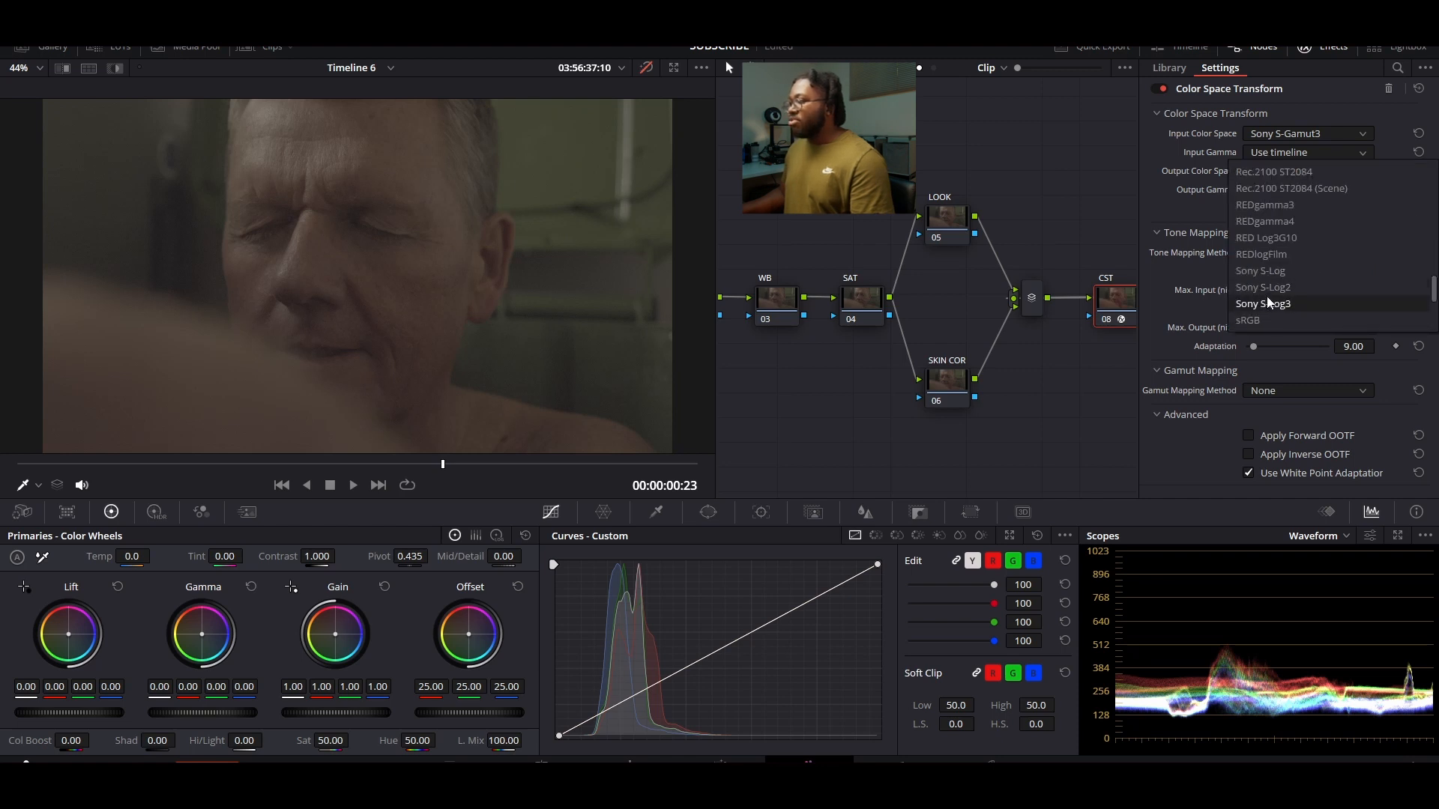
pyautogui.click(1267, 299)
# Turn the grade display back on and set the transform's output color space to Rec.709 and output gamma to Gamma 2.4
pyautogui.click(1272, 171)
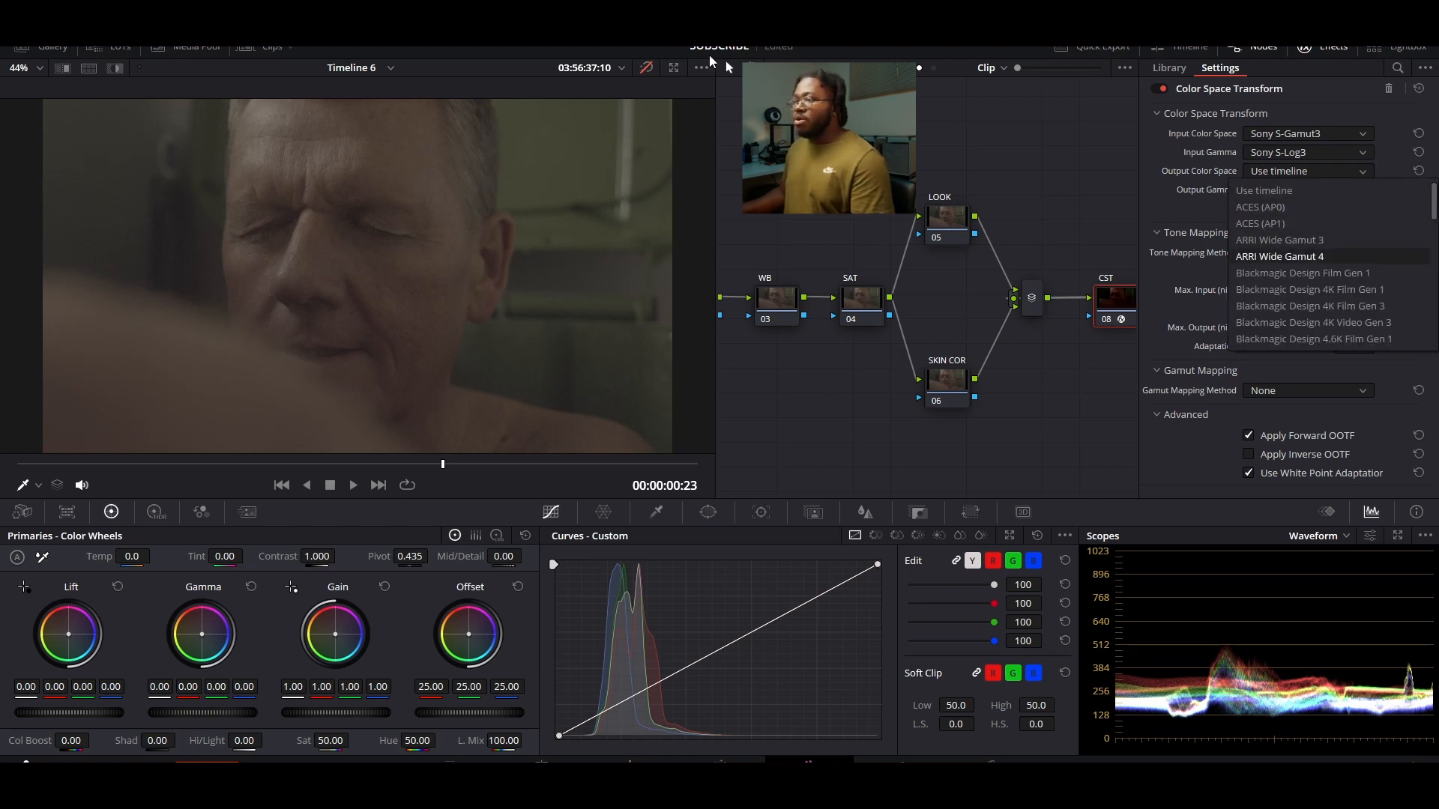
pyautogui.click(648, 69)
pyautogui.click(1261, 176)
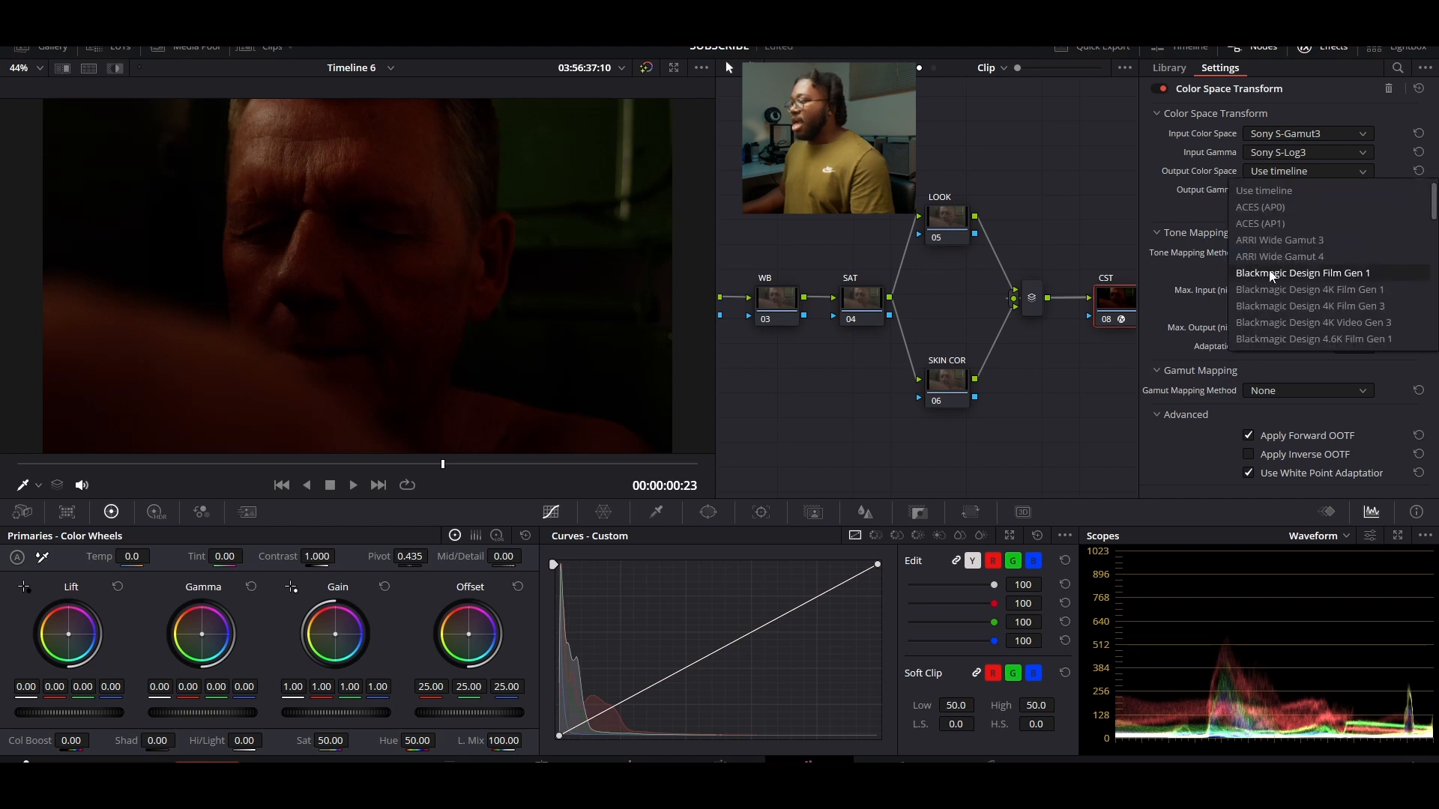
pyautogui.click(1274, 272)
pyautogui.click(1291, 190)
pyautogui.scroll(-6, 1297, 345)
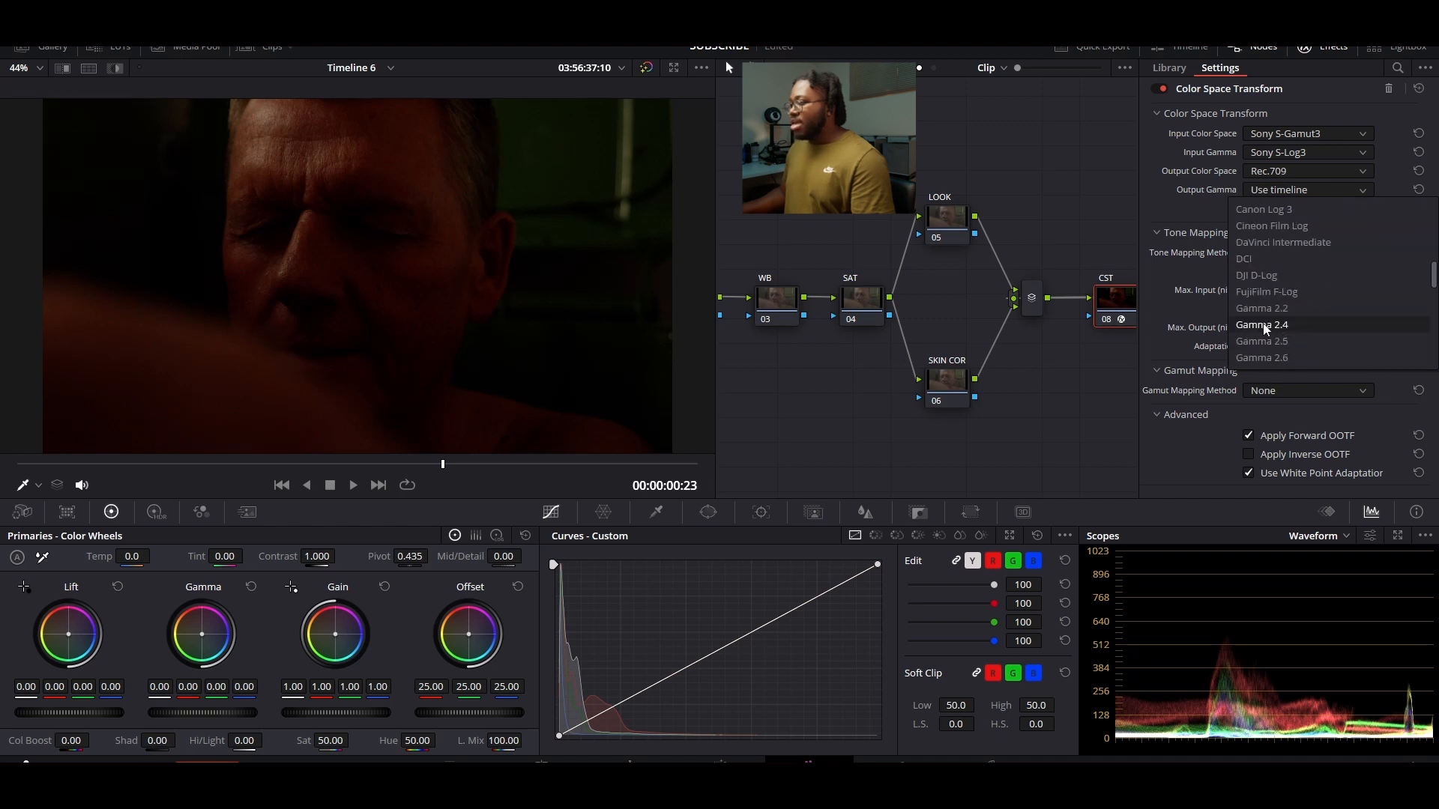
pyautogui.click(1274, 325)
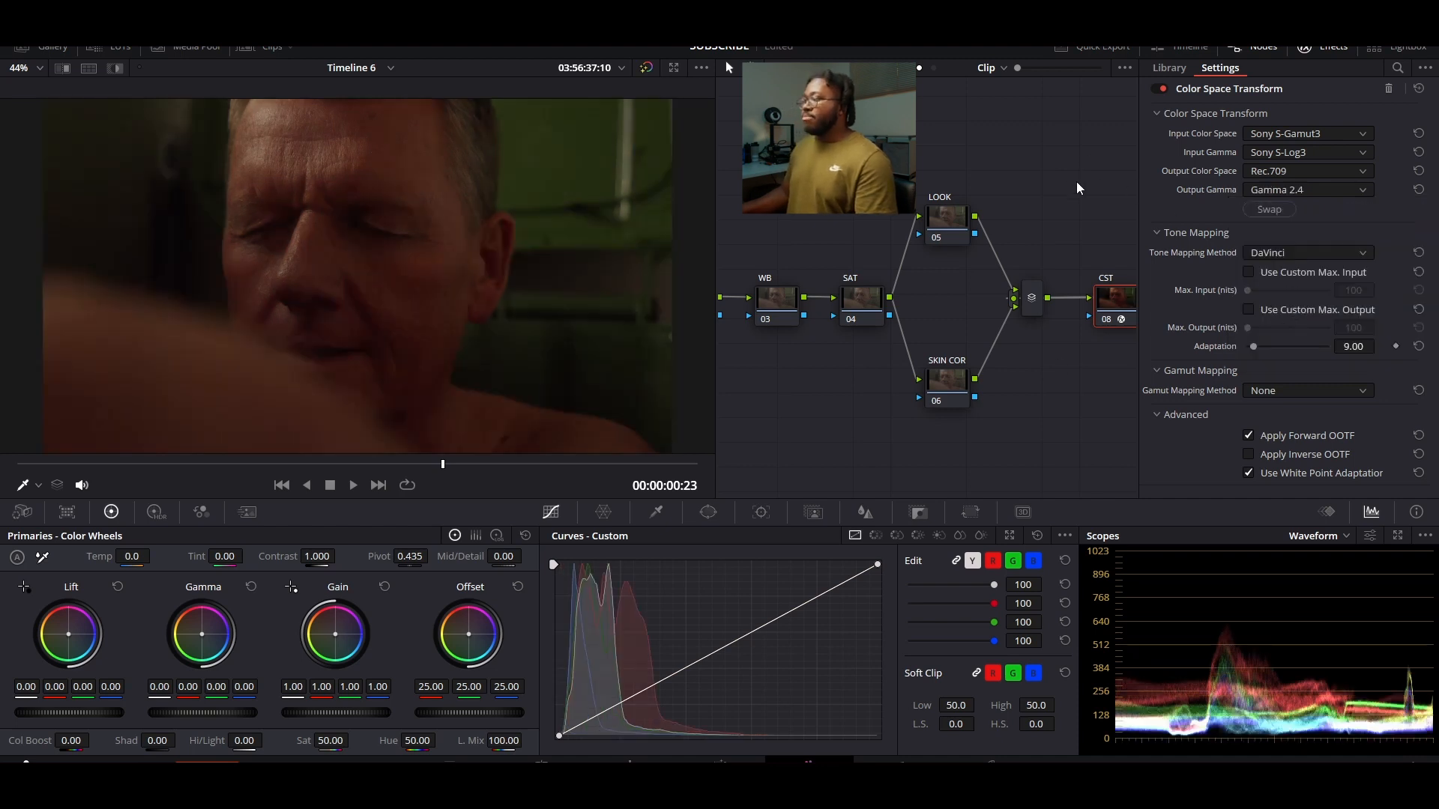
pyautogui.click(1311, 46)
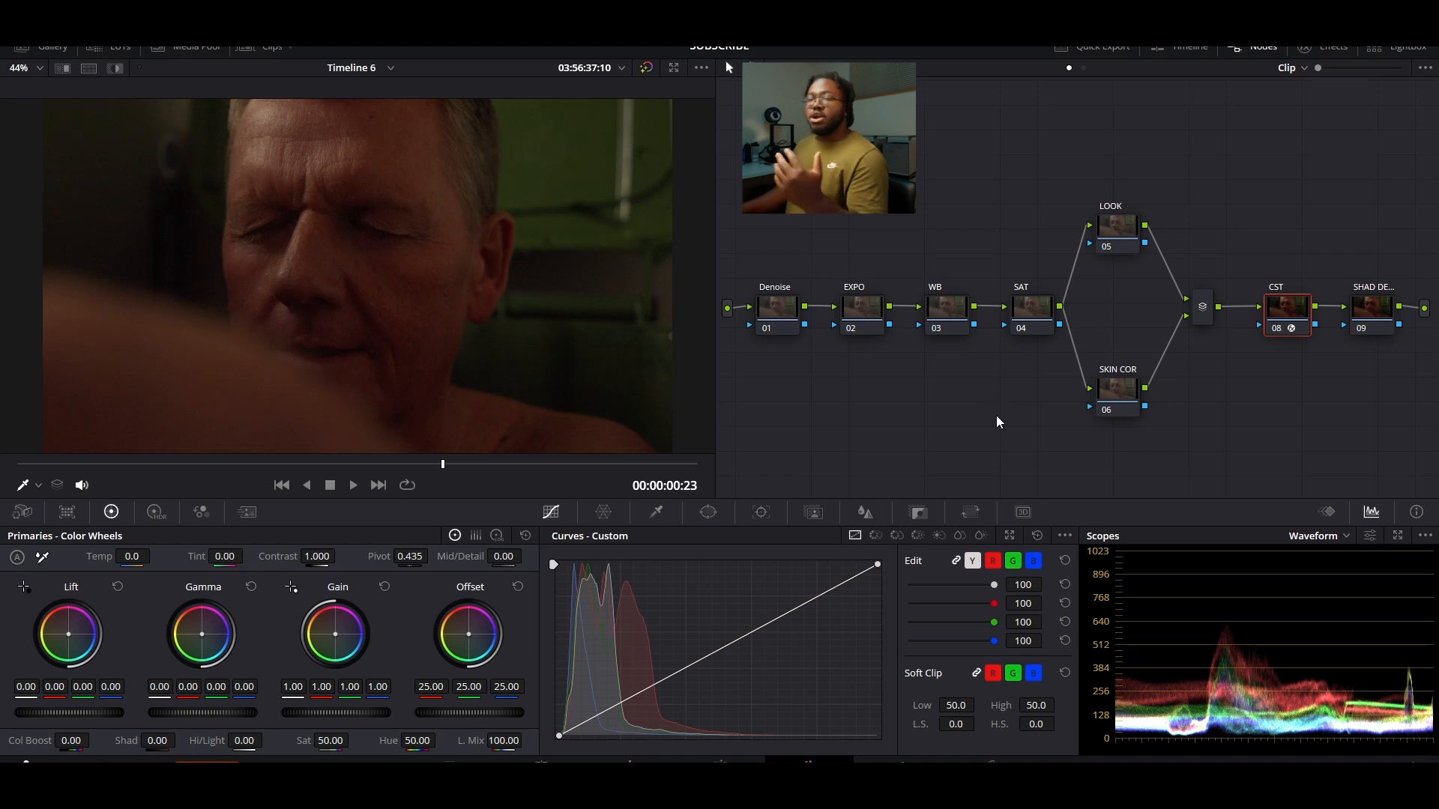
# Inspect the noise on the face and neck up close and set the Denoise node's temporal noise reduction to 3 frames
pyautogui.click(779, 318)
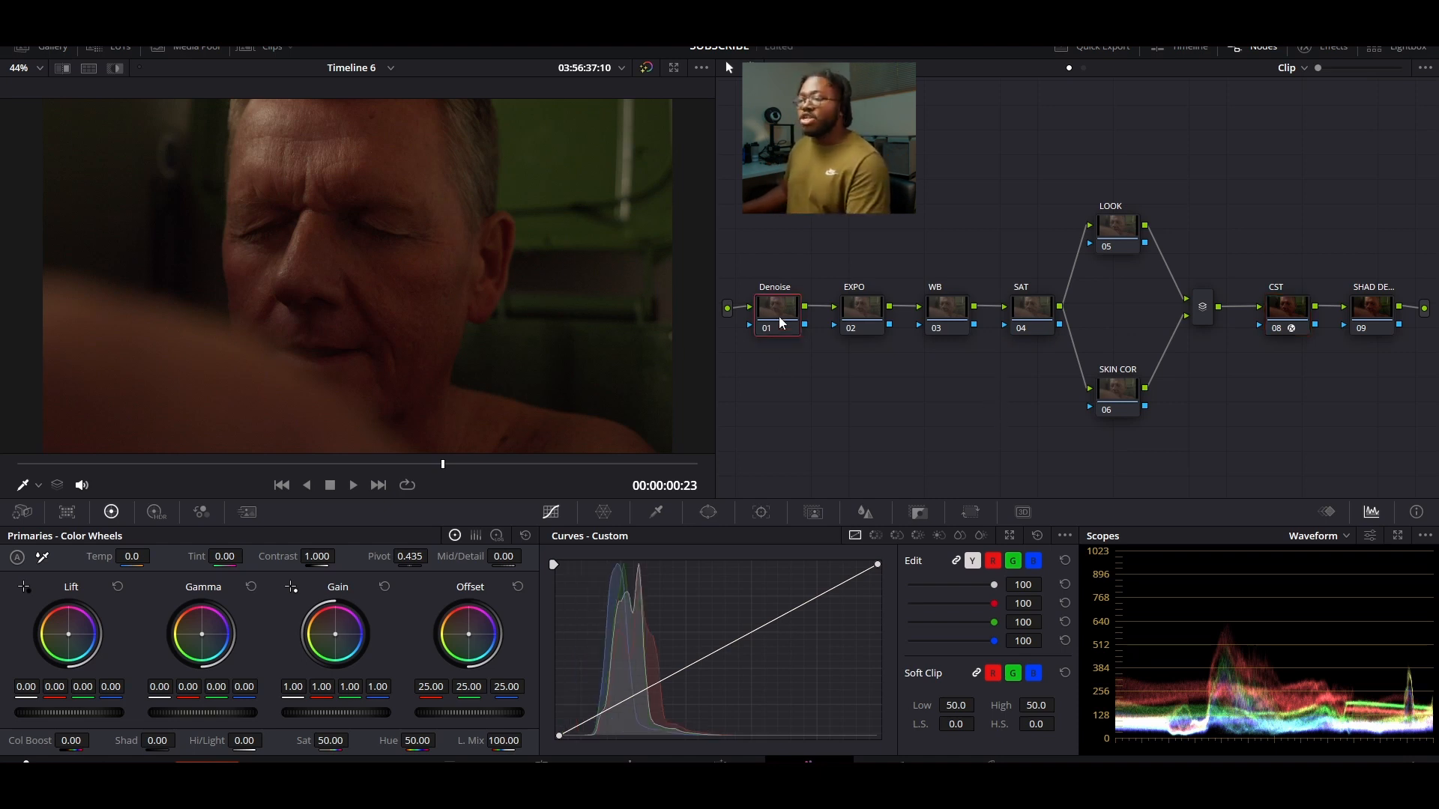
pyautogui.scroll(1, 404, 323)
pyautogui.scroll(10, 404, 323)
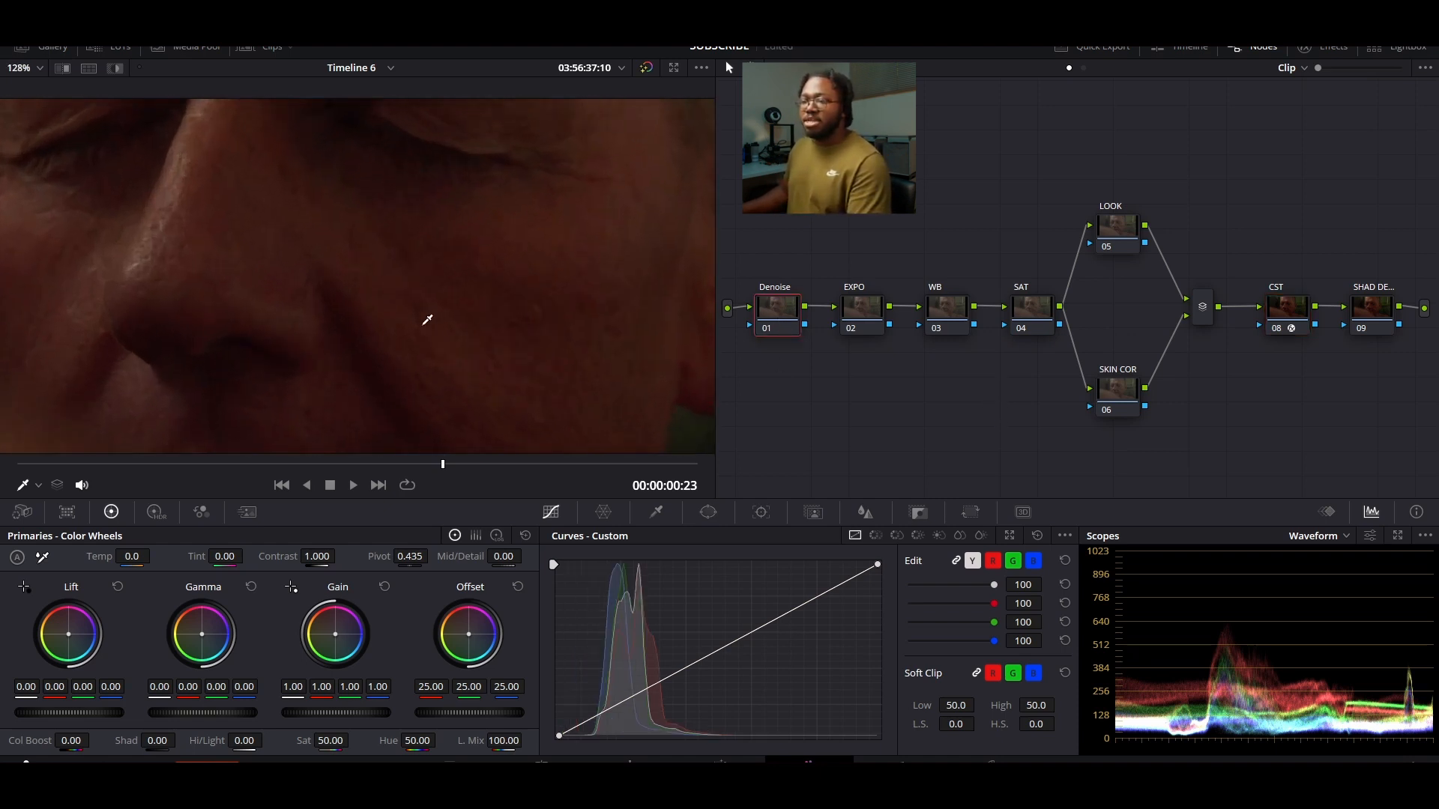
pyautogui.moveTo(419, 396); pyautogui.dragTo(316, 352)
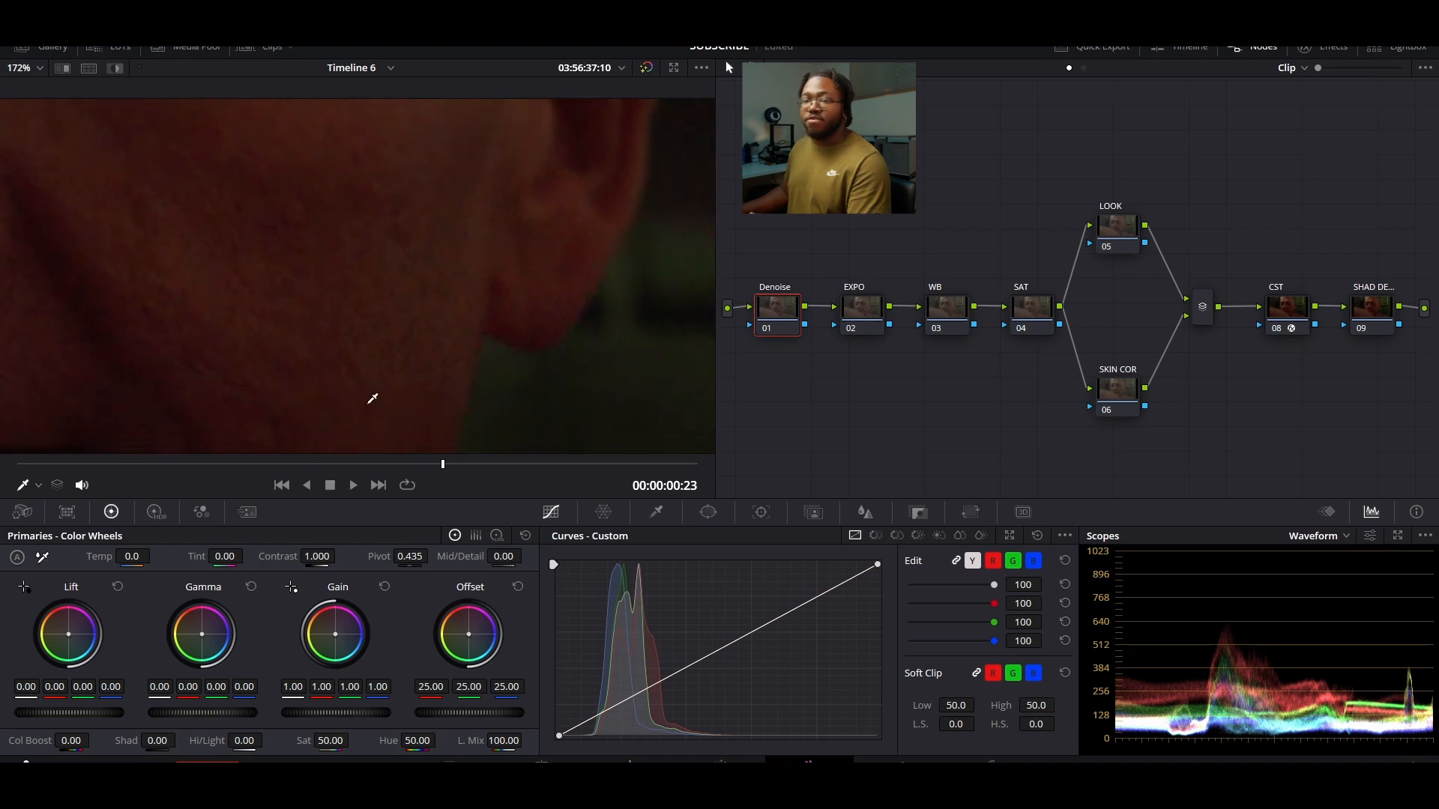
pyautogui.moveTo(367, 427); pyautogui.dragTo(344, 379)
pyautogui.moveTo(502, 343); pyautogui.dragTo(429, 266)
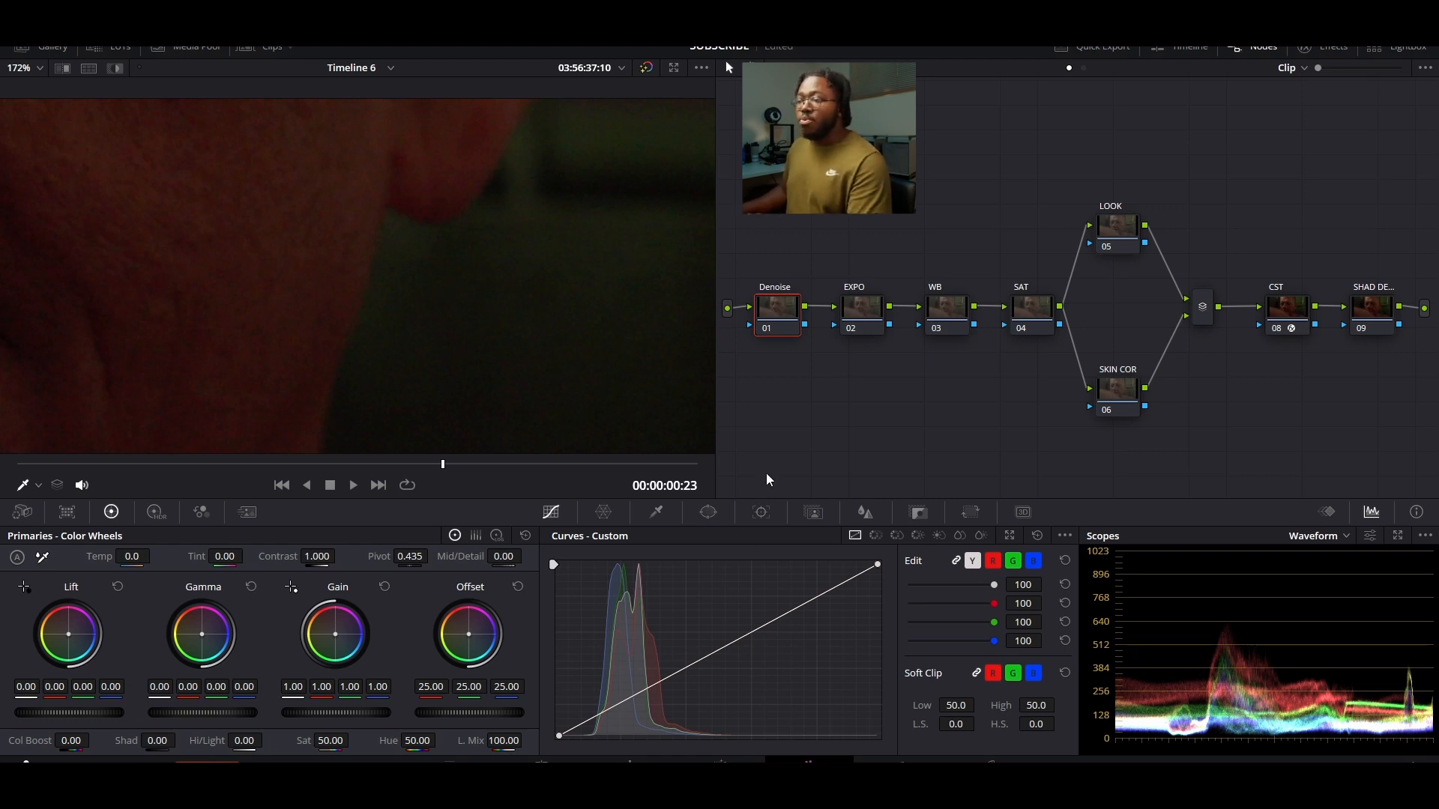
pyautogui.click(247, 511)
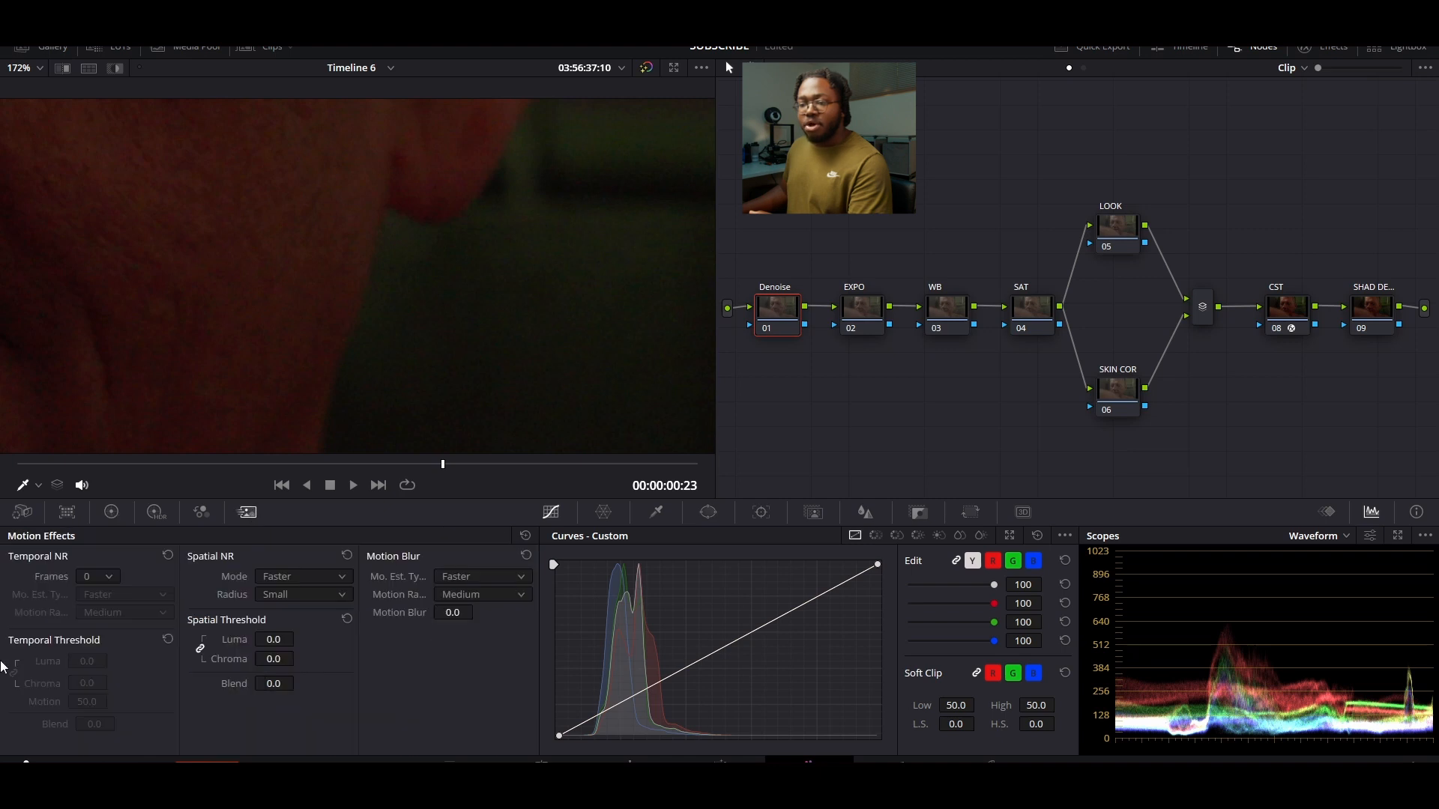
pyautogui.click(102, 578)
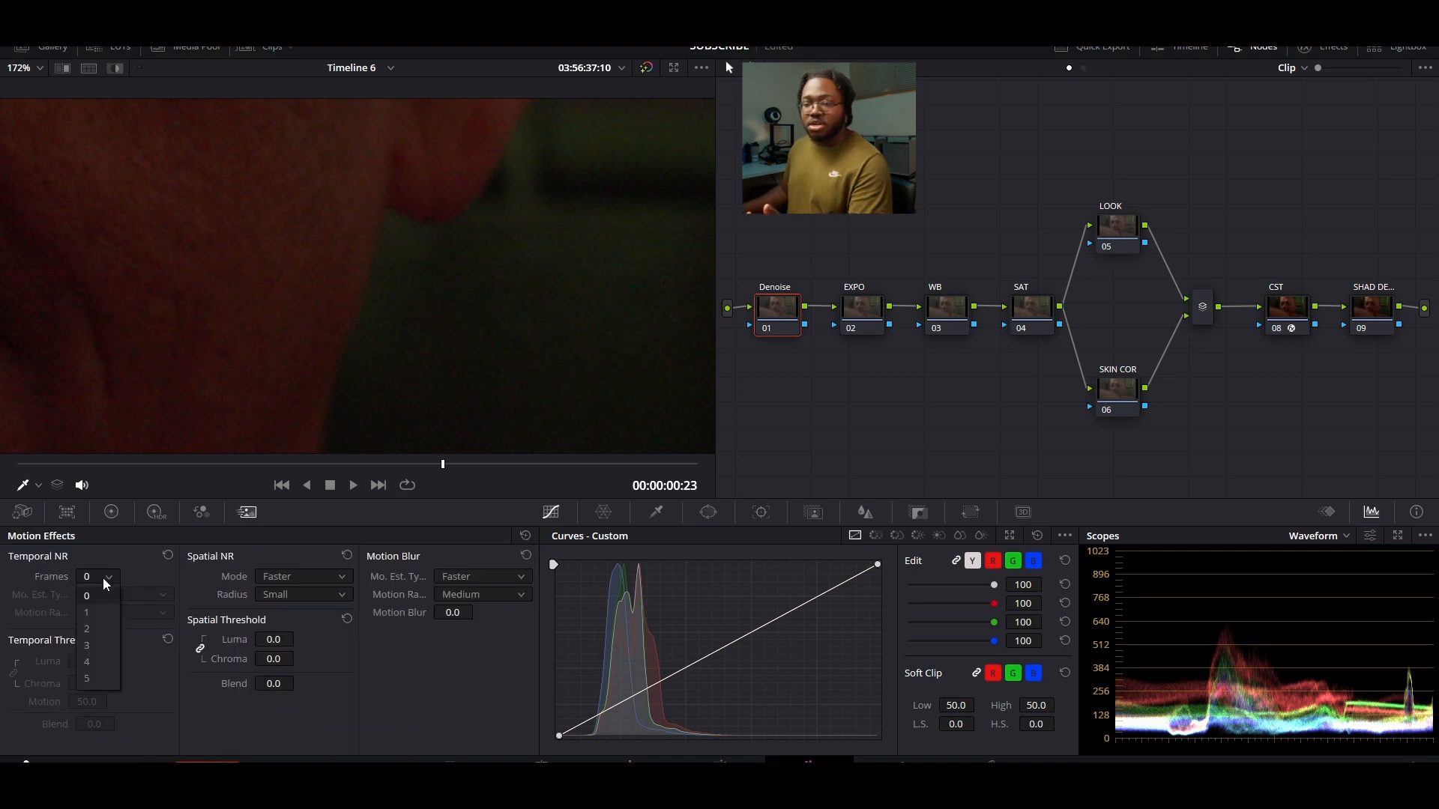
pyautogui.click(88, 646)
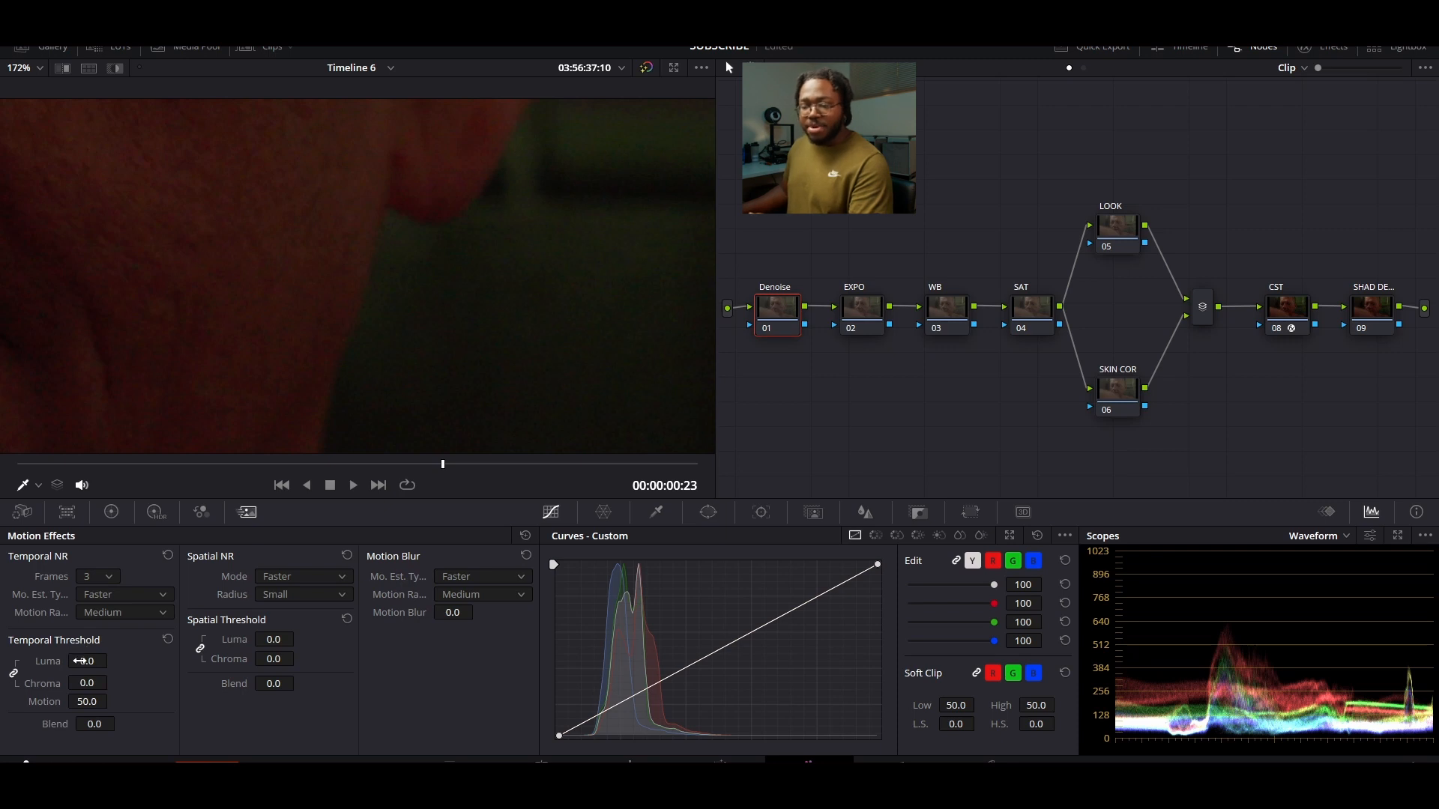
# Raise the linked temporal luma and chroma thresholds to 12.0, compare with the Denoise node switched off and on, and readjust the thresholds
pyautogui.moveTo(112, 660); pyautogui.dragTo(111, 660)
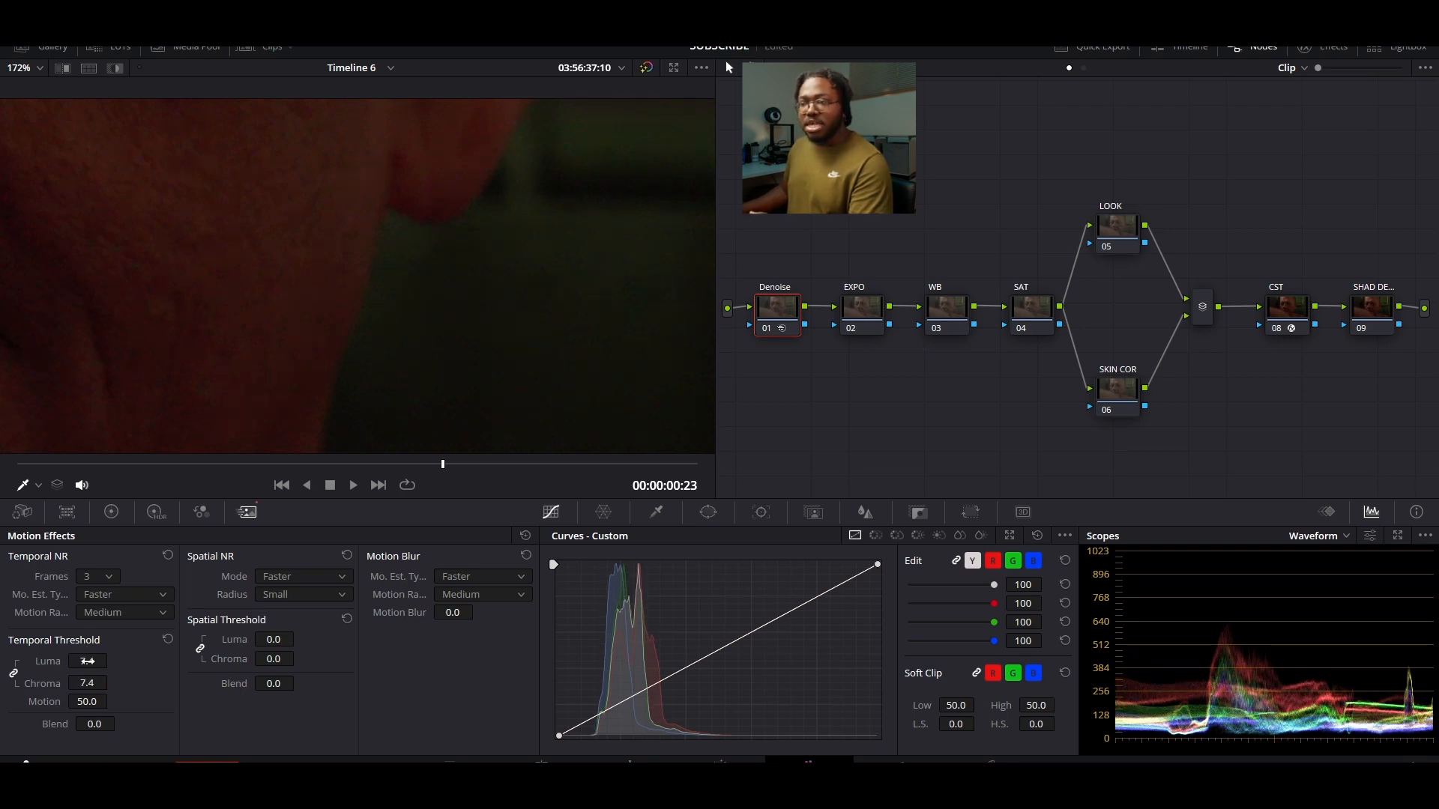
pyautogui.moveTo(112, 660); pyautogui.dragTo(186, 257)
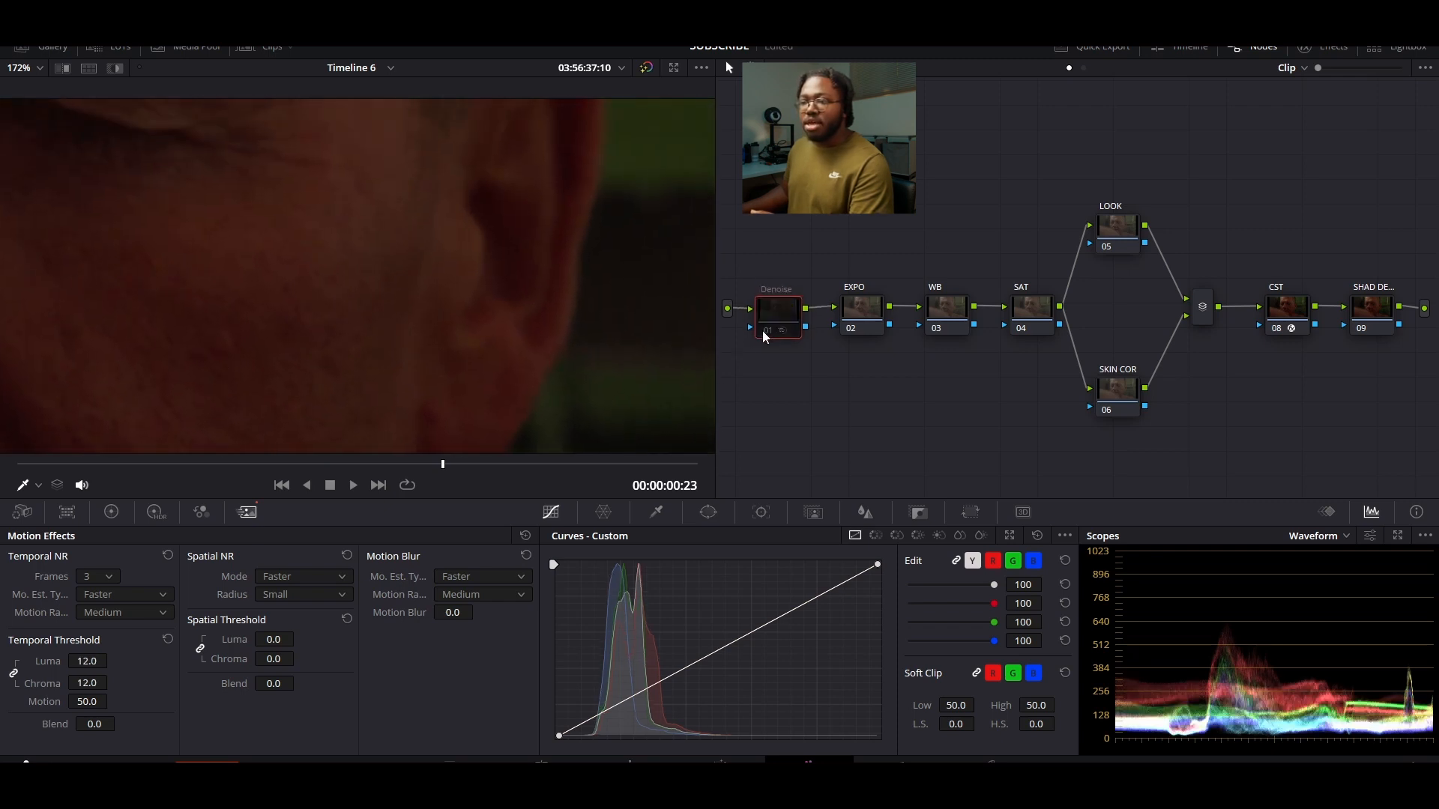
pyautogui.moveTo(762, 330); pyautogui.dragTo(763, 335)
pyautogui.moveTo(249, 272); pyautogui.dragTo(307, 399)
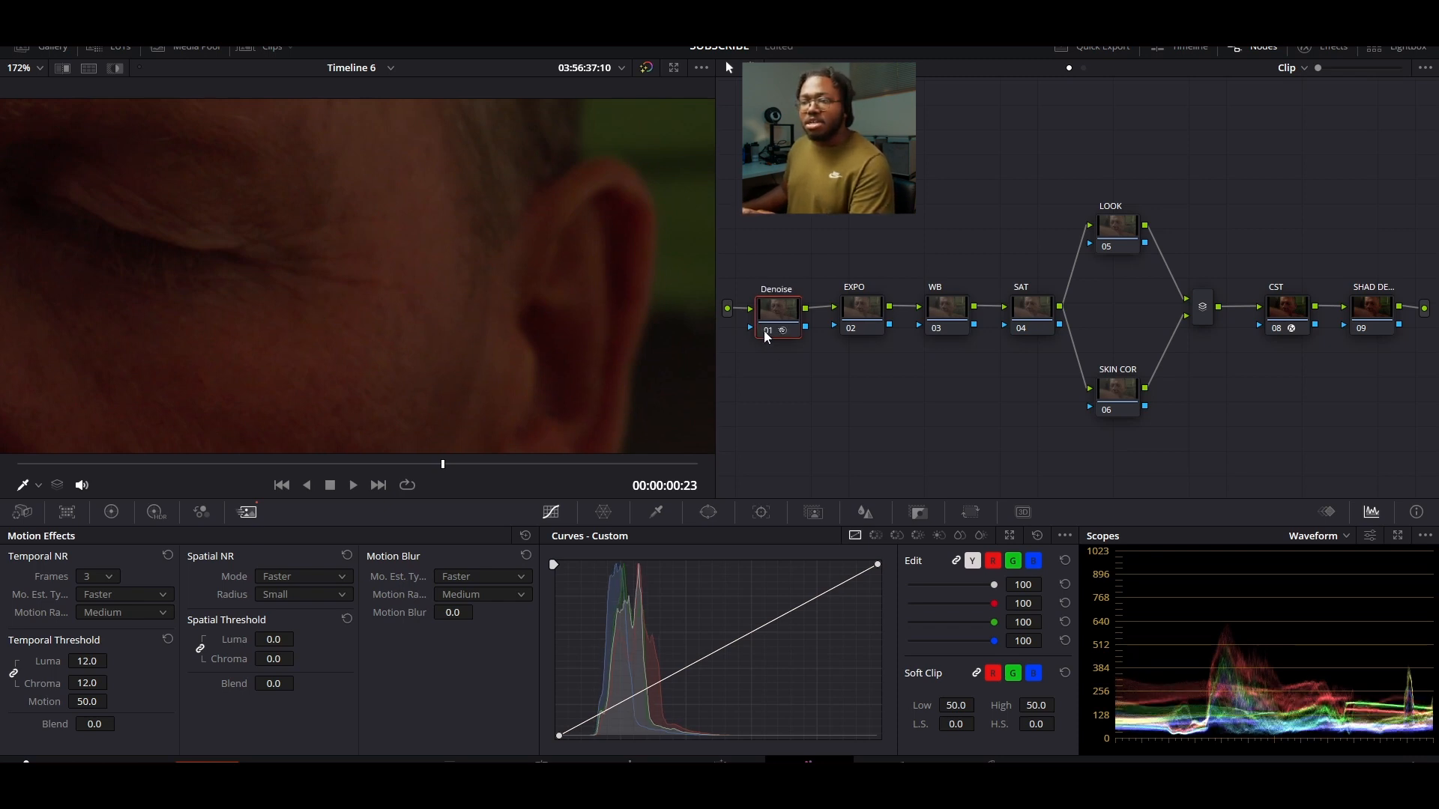
pyautogui.moveTo(90, 662); pyautogui.dragTo(59, 661)
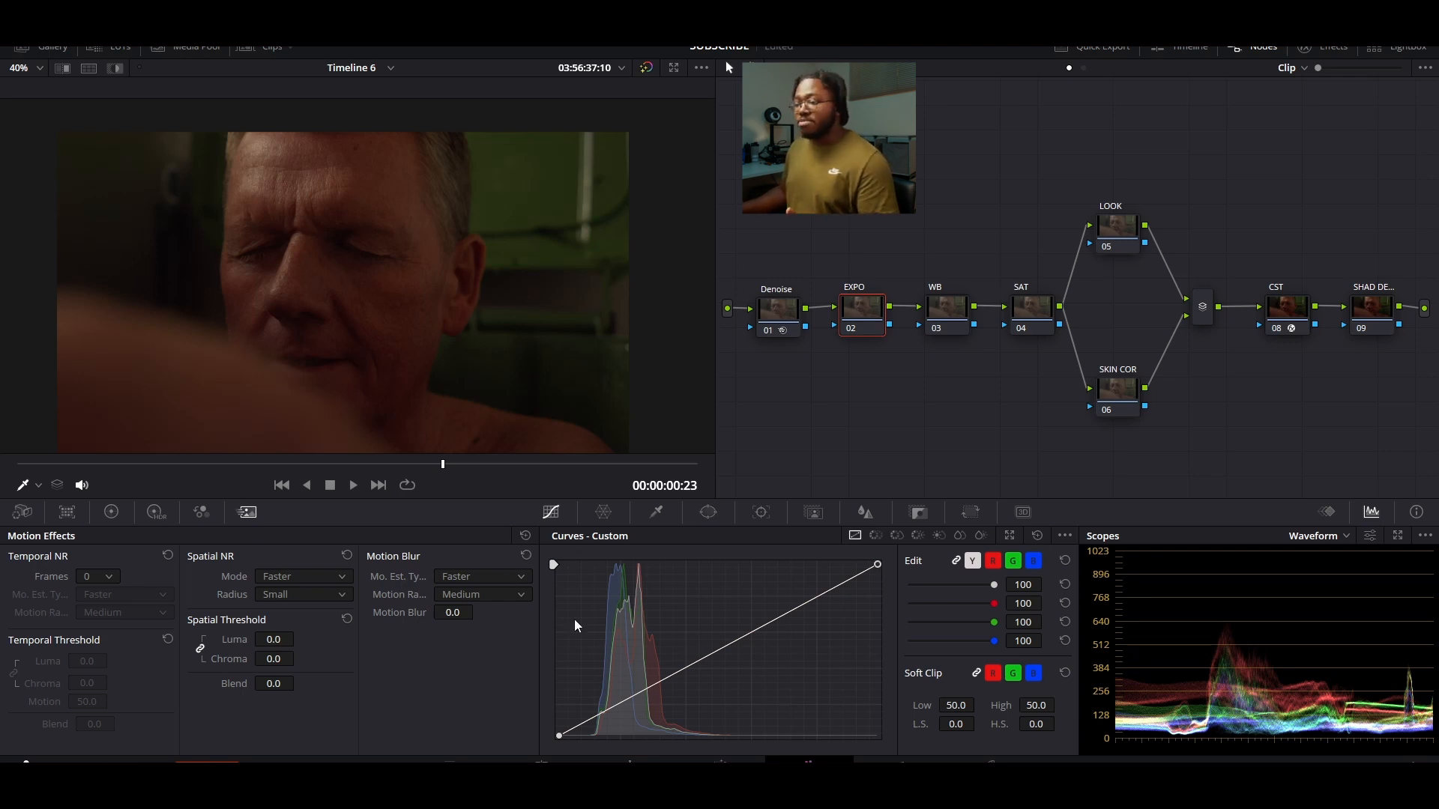
# Shape a gentle S-curve on the EXPO node's custom curve, lifting the highlights and slightly lowering the shadows
pyautogui.click(111, 511)
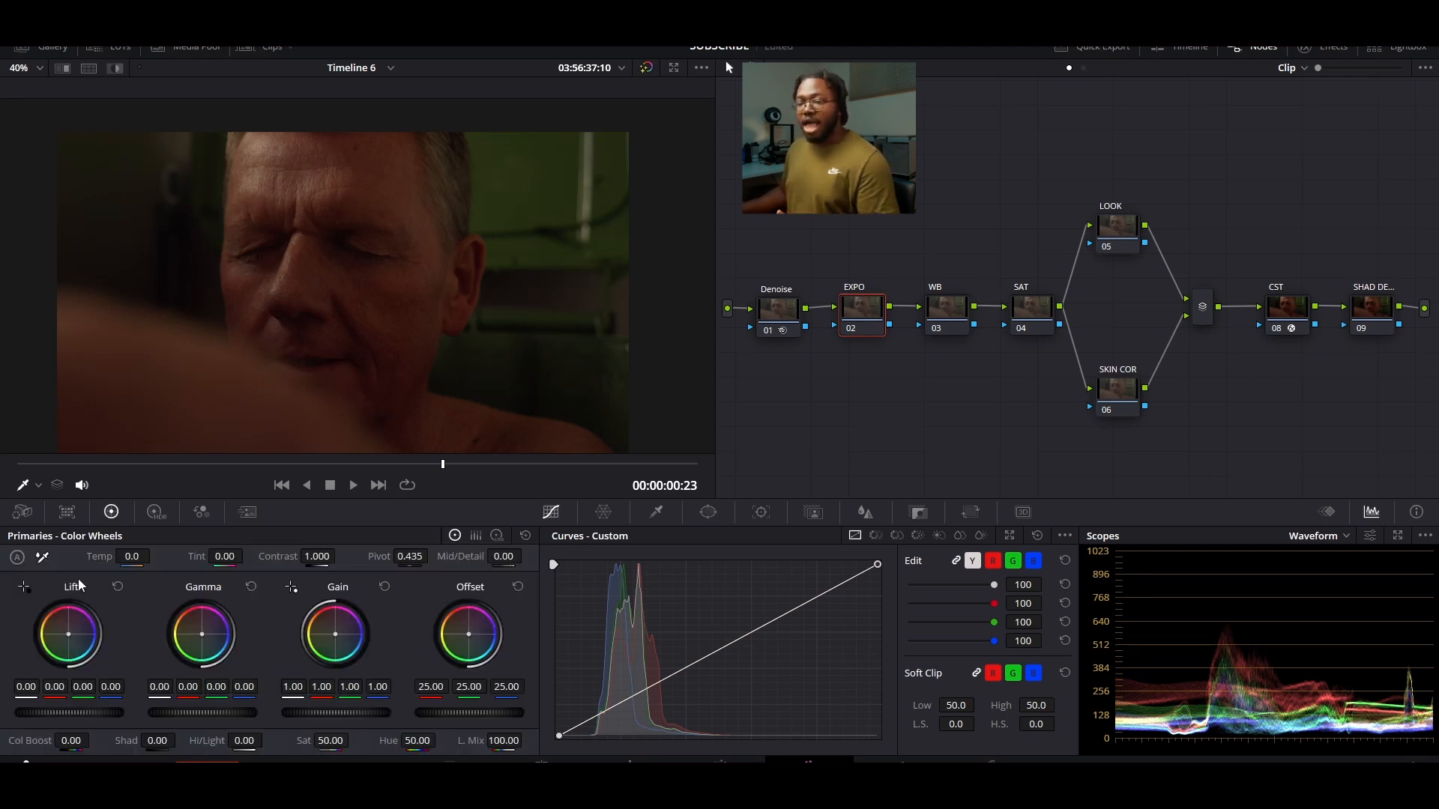
pyautogui.click(795, 606)
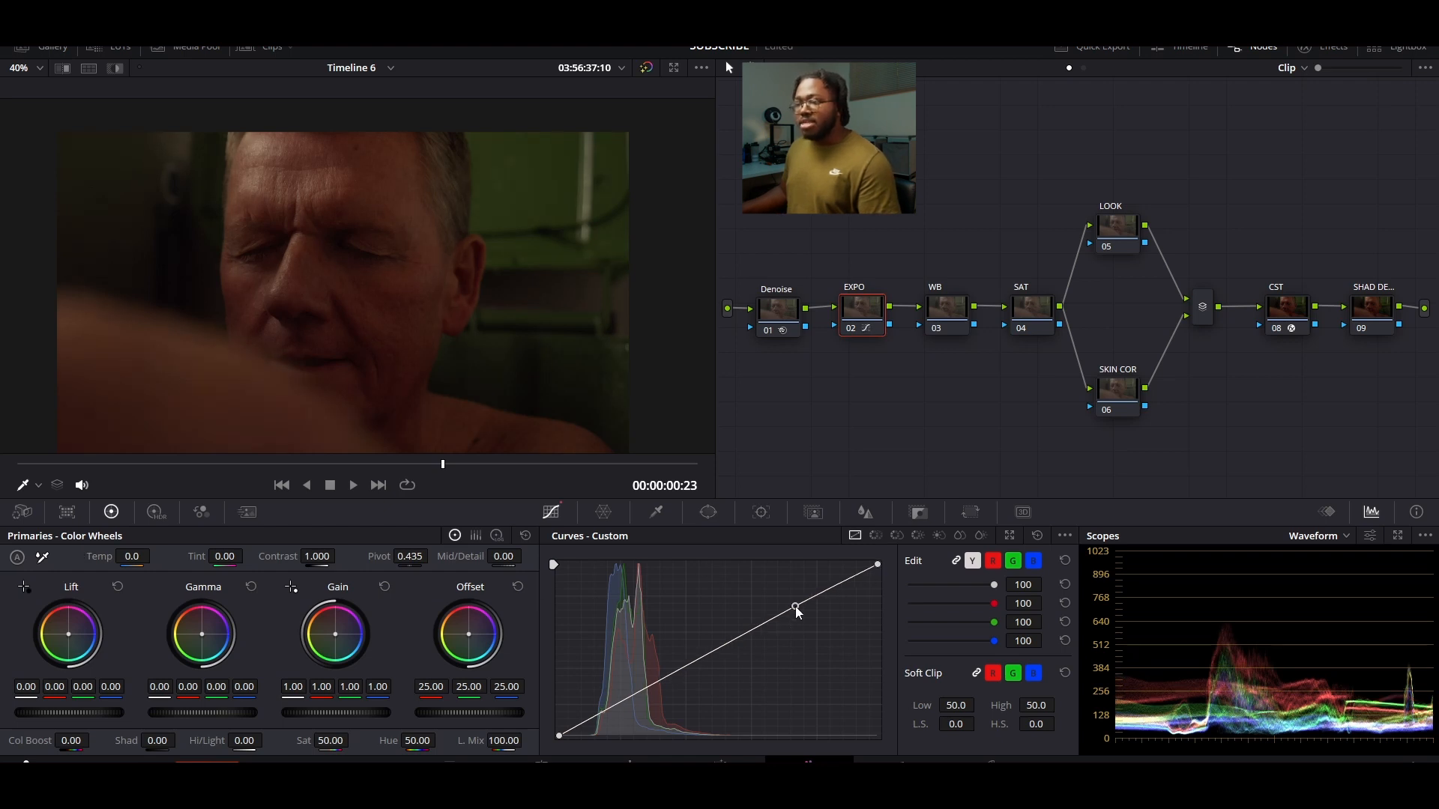
pyautogui.moveTo(794, 605); pyautogui.dragTo(795, 598)
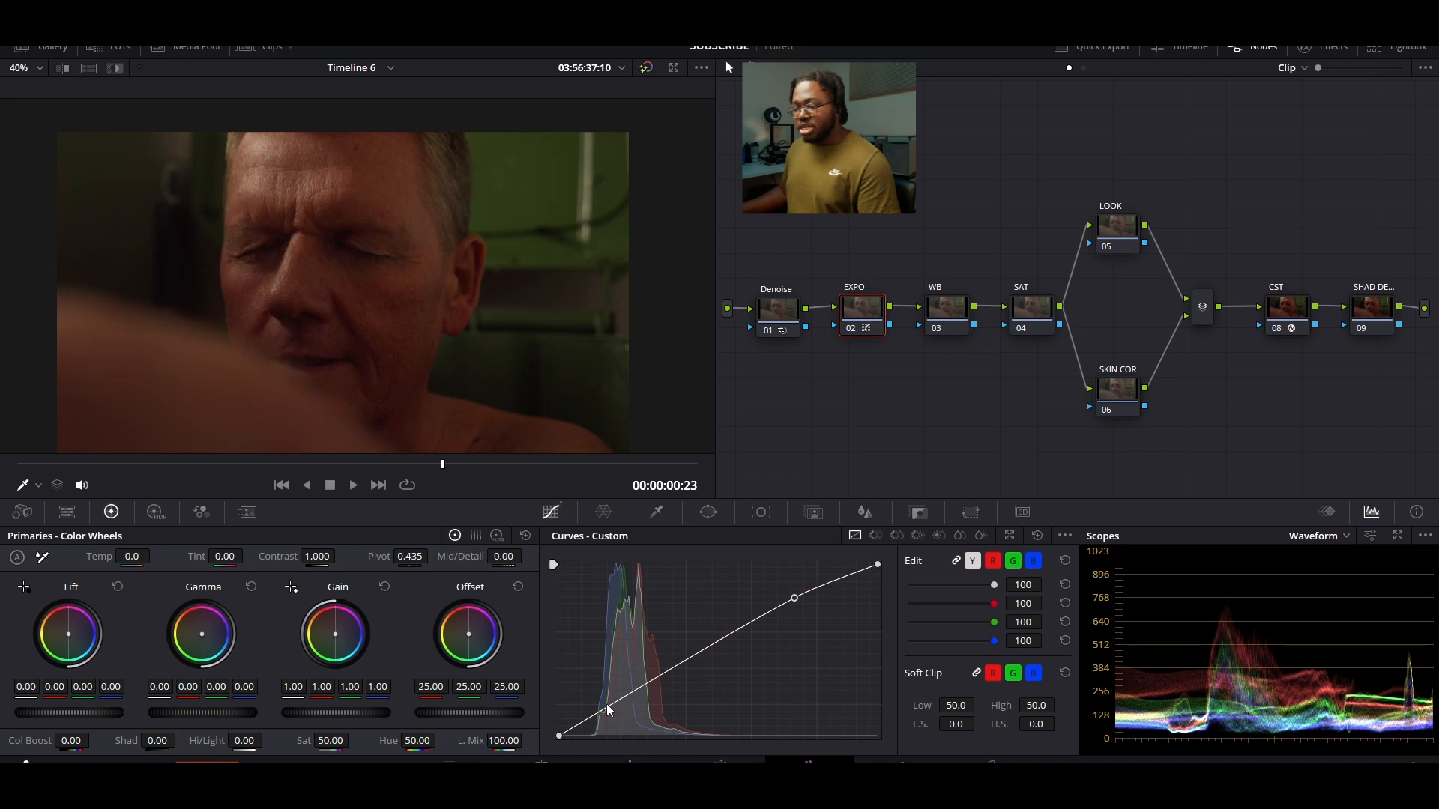
pyautogui.moveTo(609, 703); pyautogui.dragTo(610, 711)
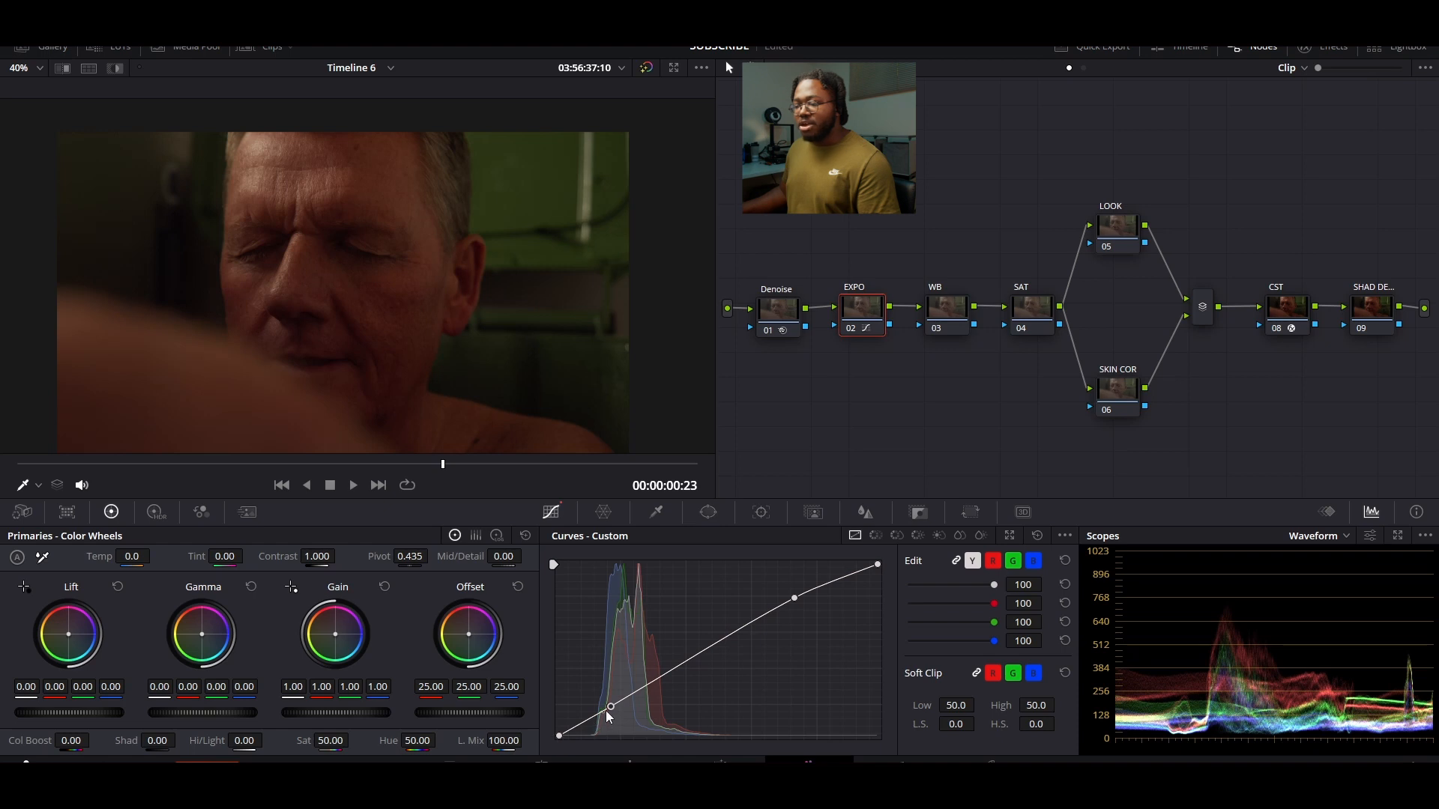
pyautogui.moveTo(610, 705); pyautogui.dragTo(607, 709)
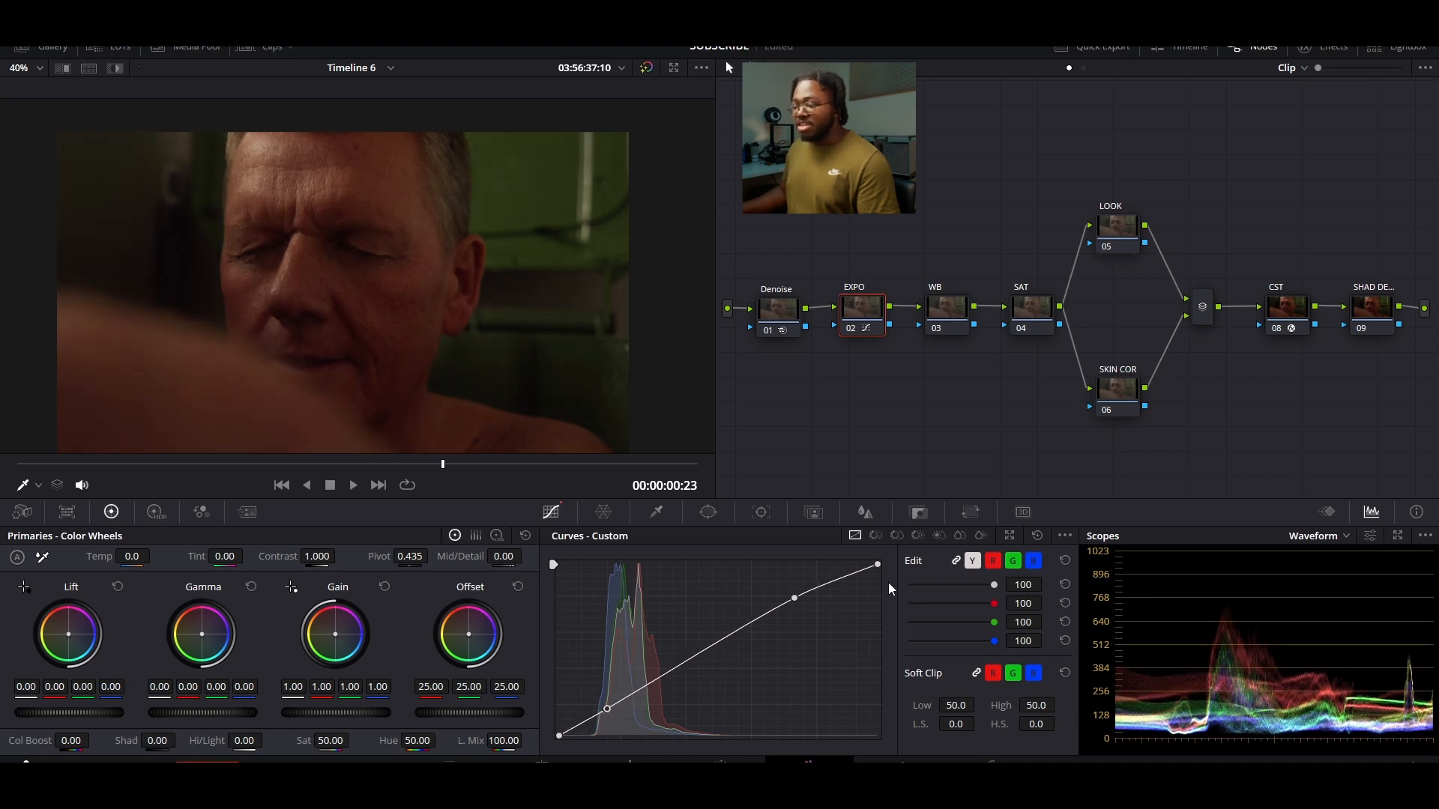
pyautogui.moveTo(790, 598); pyautogui.dragTo(788, 592)
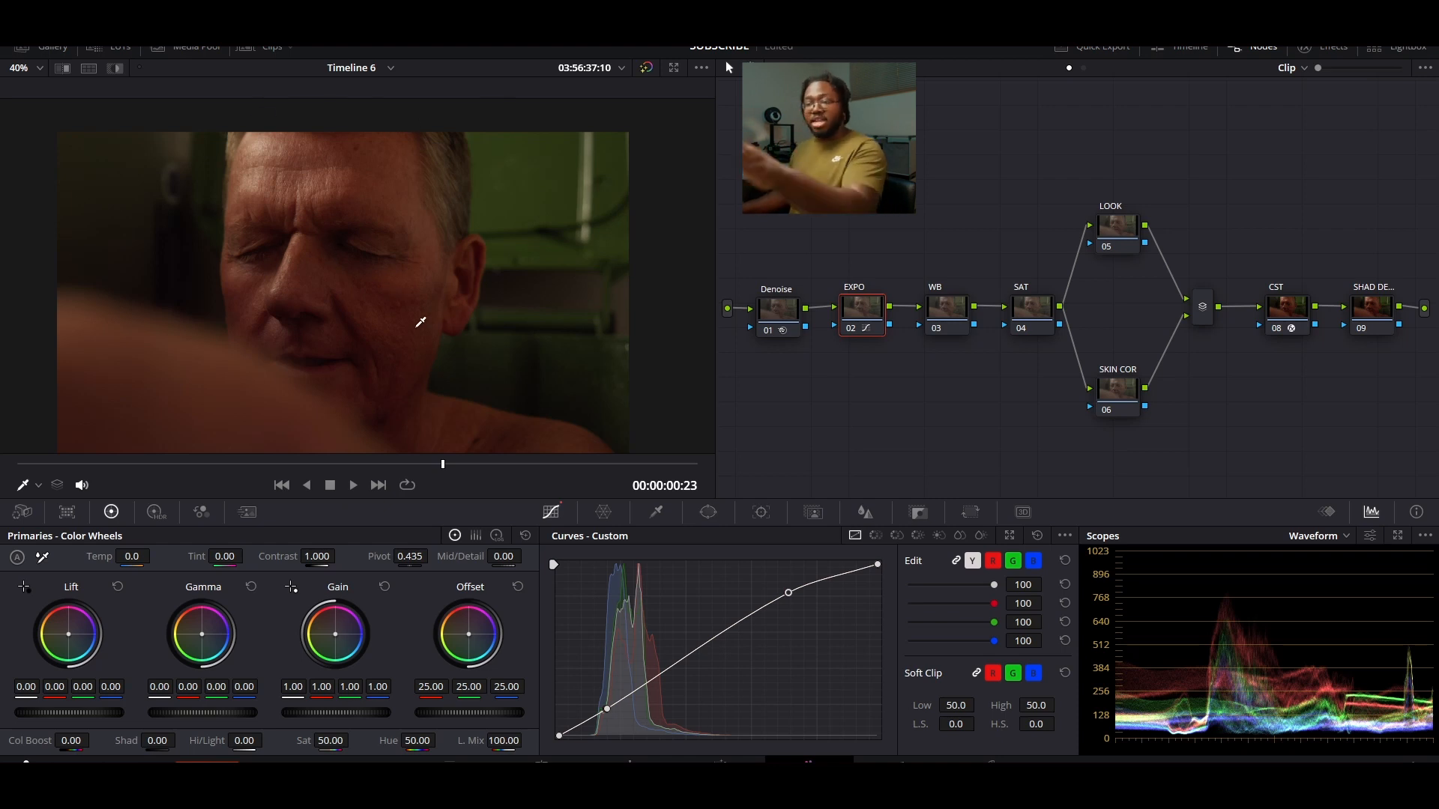
# Cool the WB node's color temperature to -350, judging the skin tone on the forehead up close and in the full frame
pyautogui.click(939, 315)
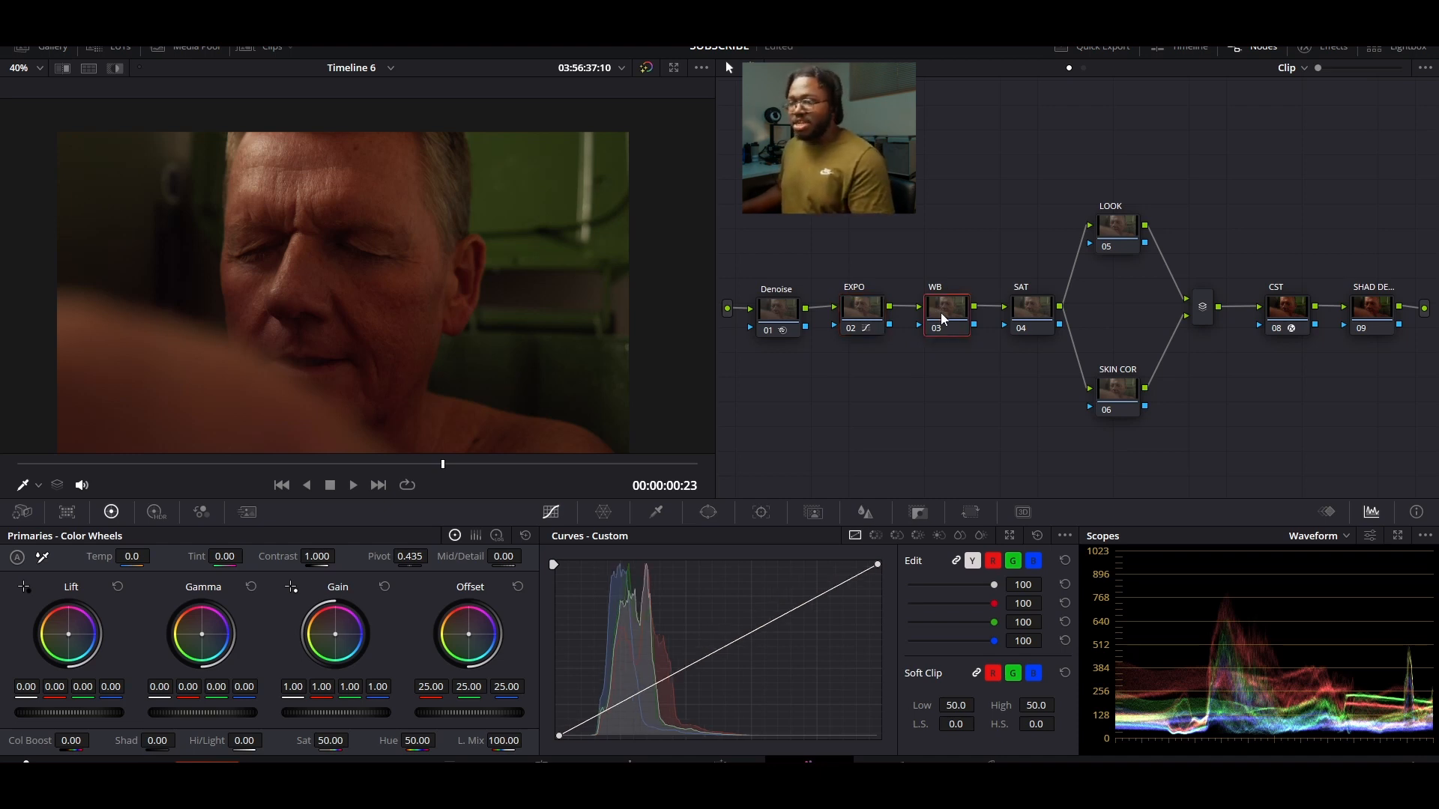
pyautogui.scroll(2, 367, 330)
pyautogui.scroll(6, 344, 321)
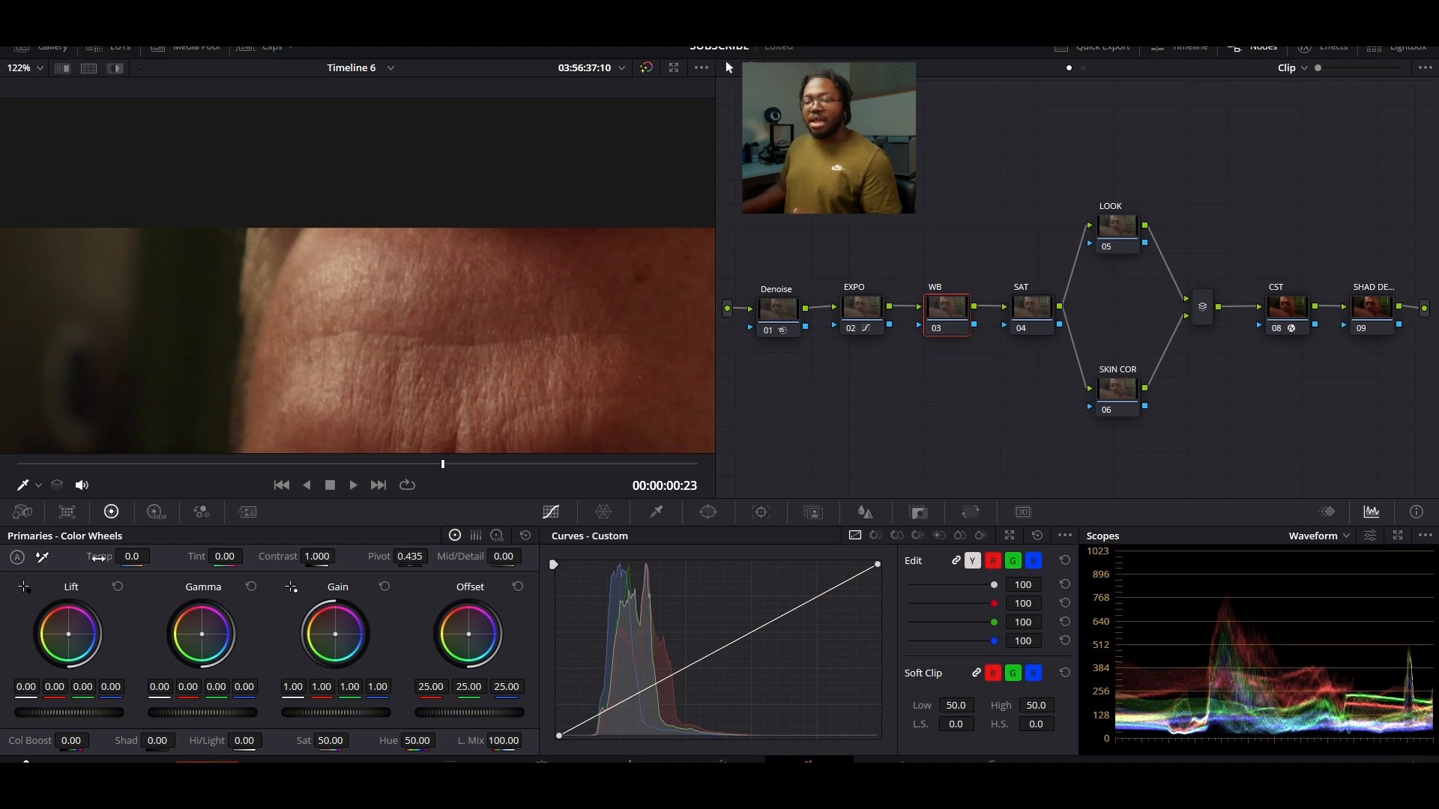
pyautogui.scroll(-3, 385, 384)
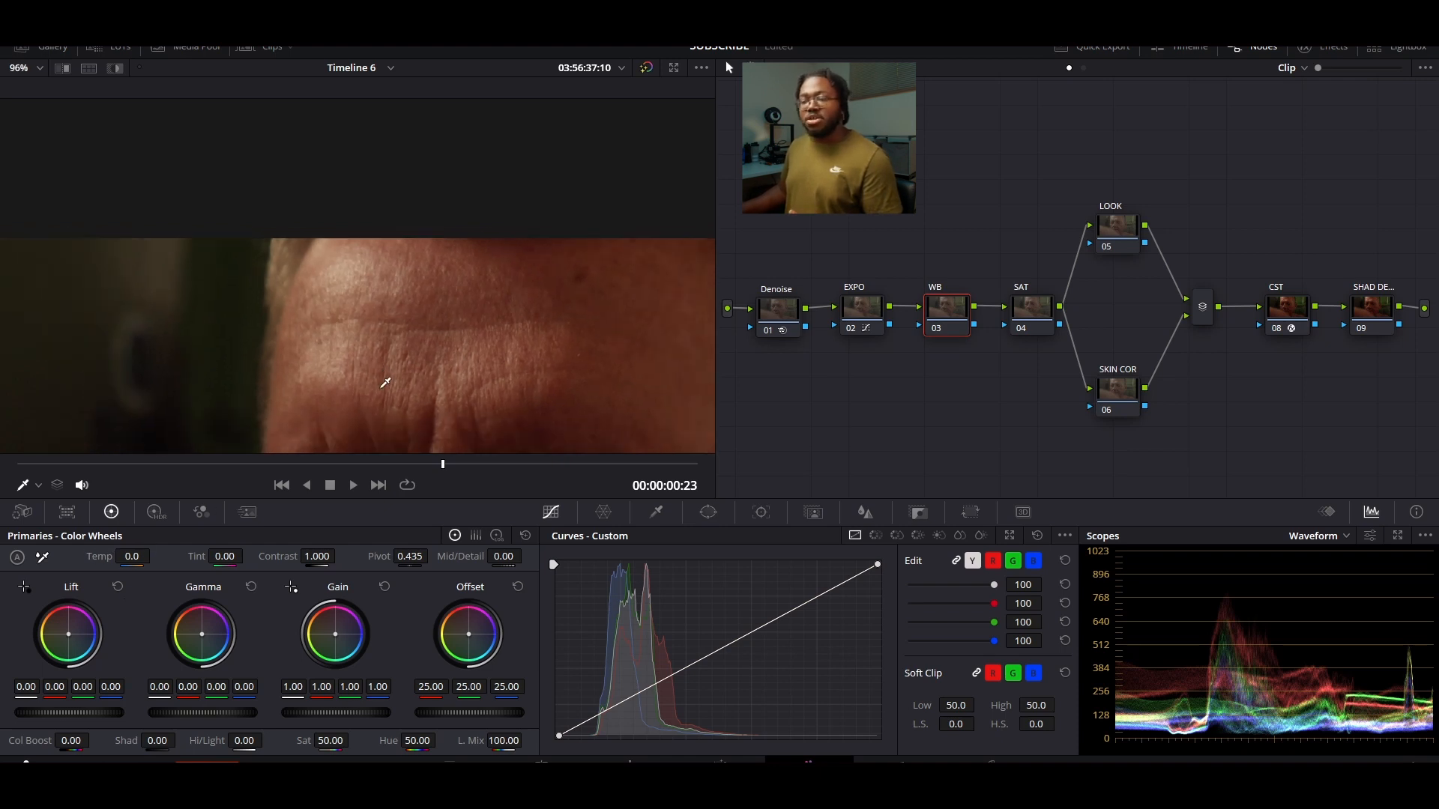
pyautogui.moveTo(360, 363); pyautogui.dragTo(367, 399)
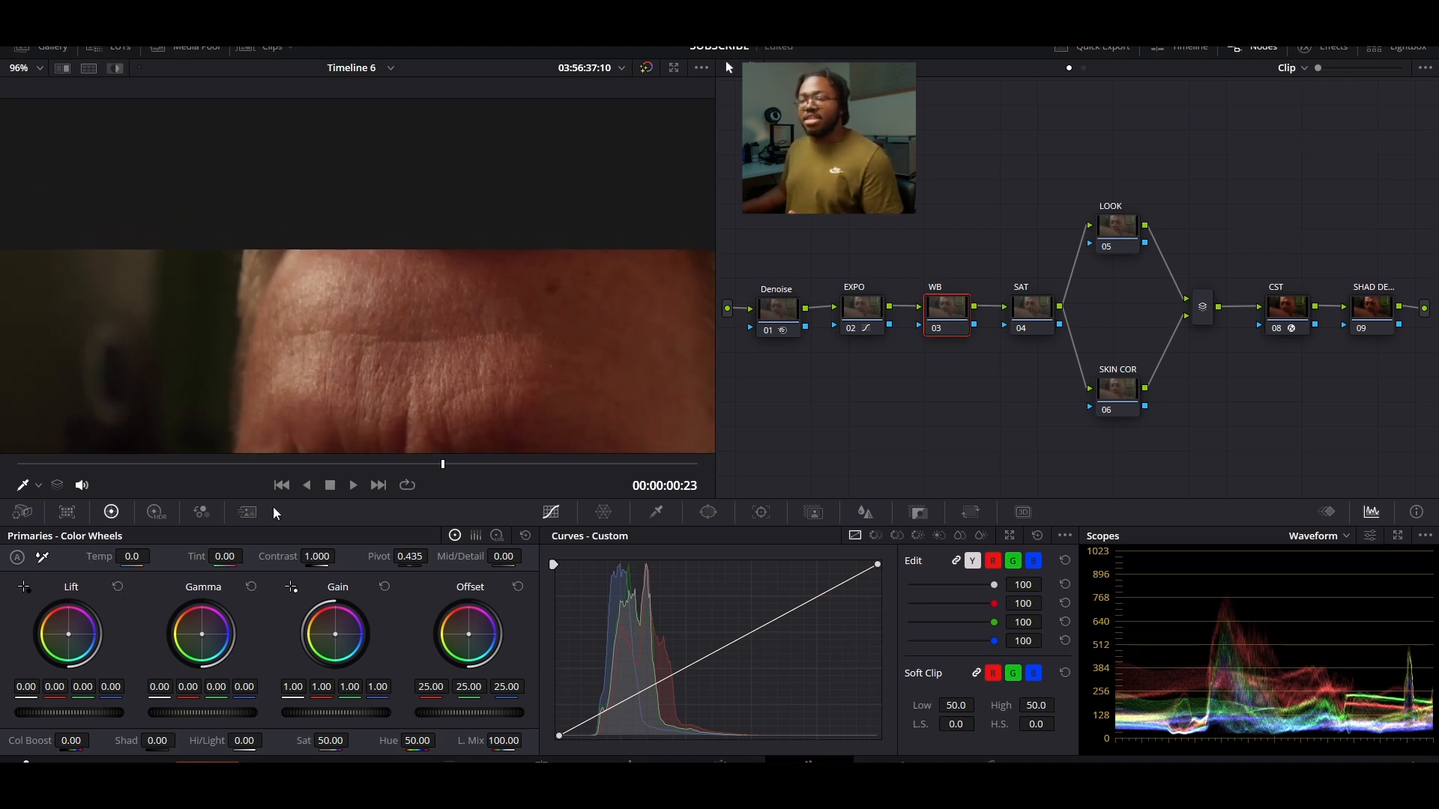
pyautogui.moveTo(133, 563)
pyautogui.mouseDown()
pyautogui.moveTo(95, 563)
pyautogui.moveTo(159, 555)
pyautogui.mouseUp()
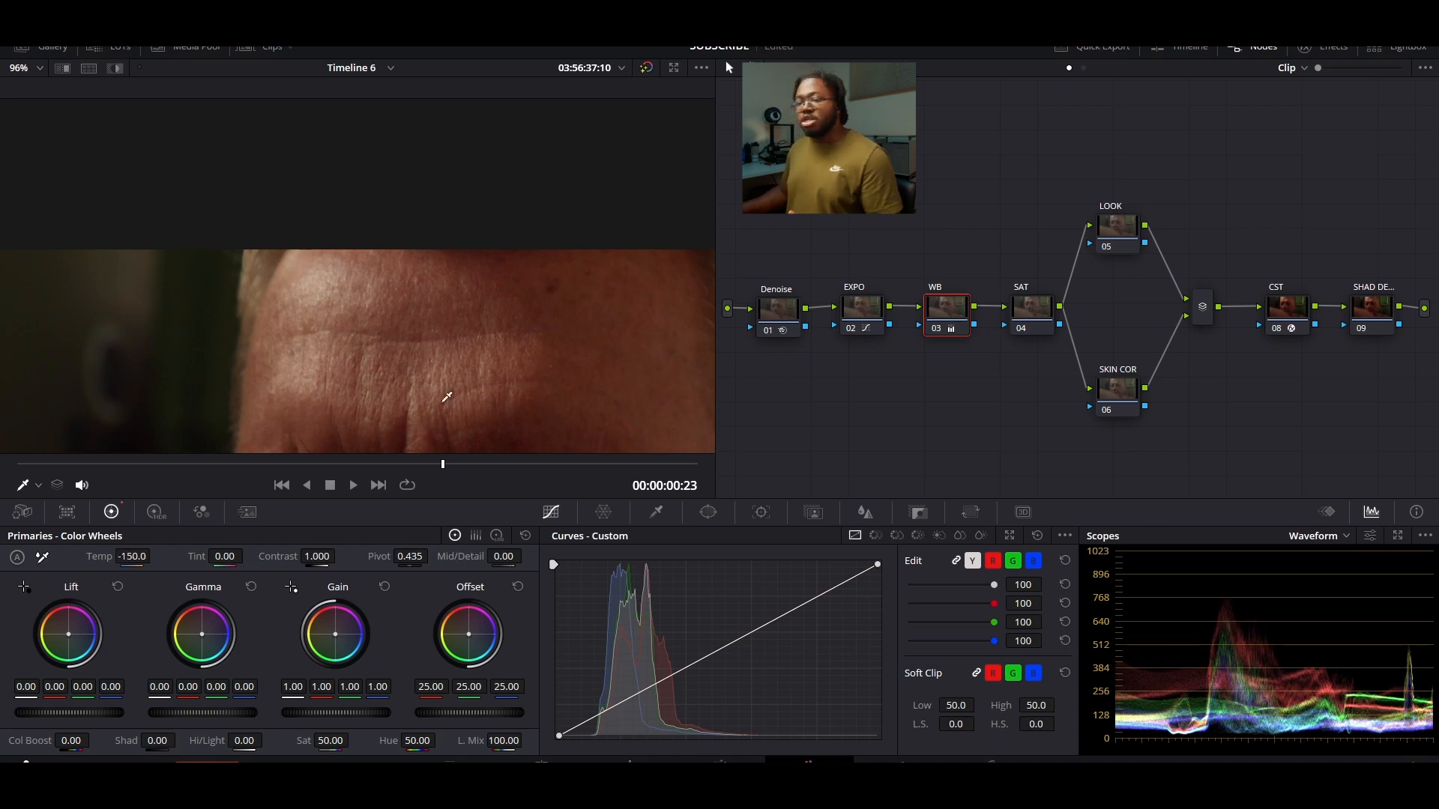
pyautogui.moveTo(128, 558); pyautogui.dragTo(108, 557)
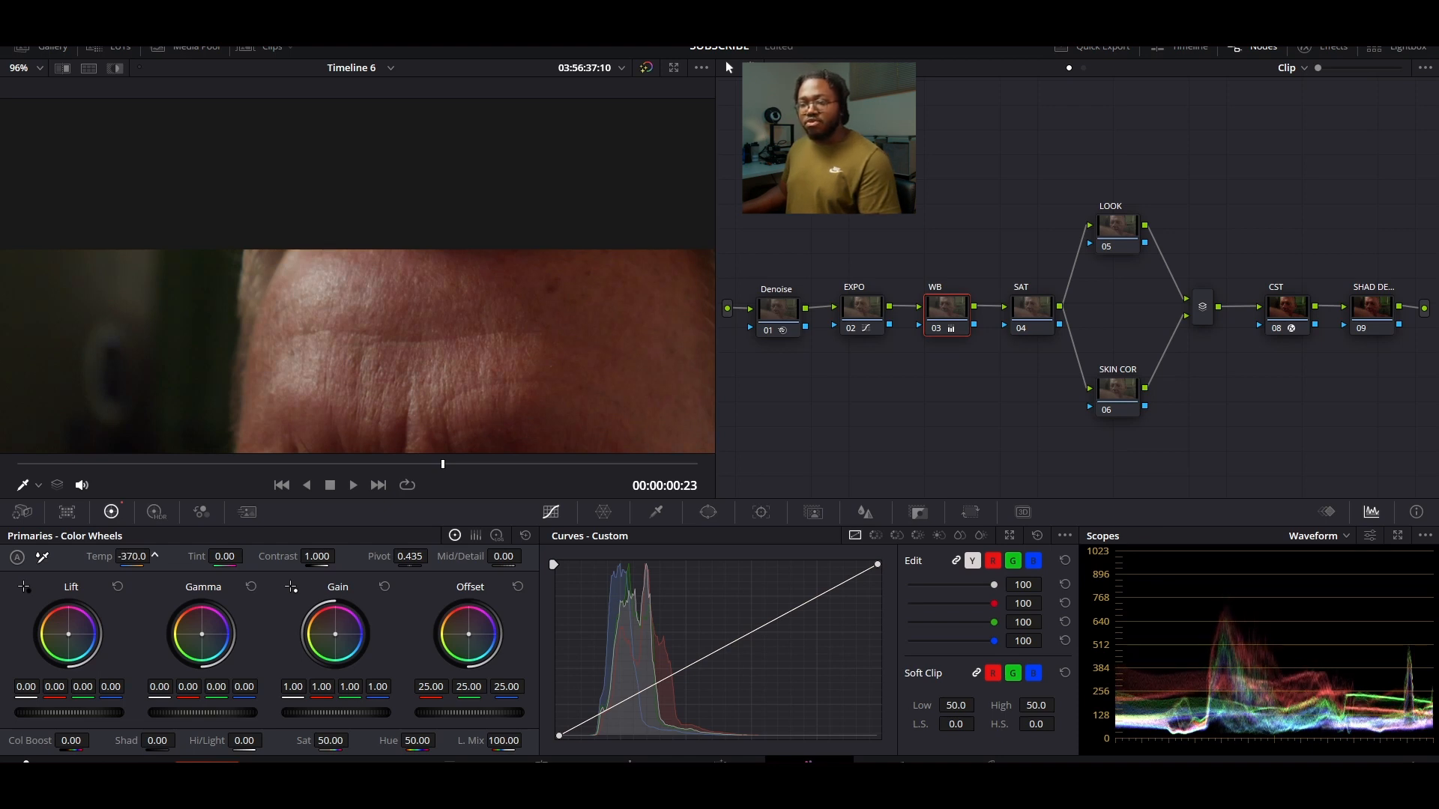
pyautogui.moveTo(108, 557); pyautogui.dragTo(108, 558)
pyautogui.scroll(-3, 412, 284)
pyautogui.scroll(-3, 389, 285)
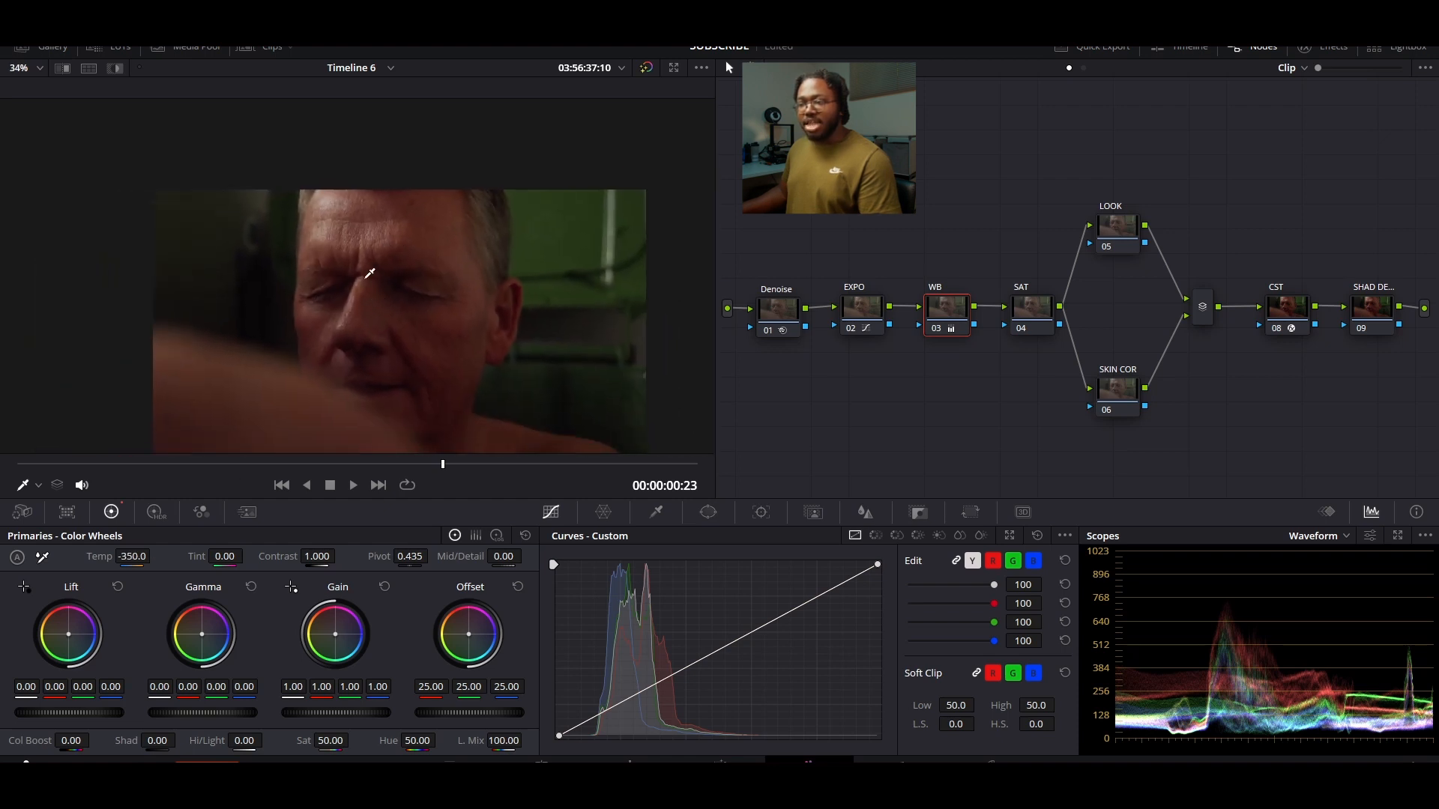
pyautogui.moveTo(357, 276); pyautogui.dragTo(340, 322)
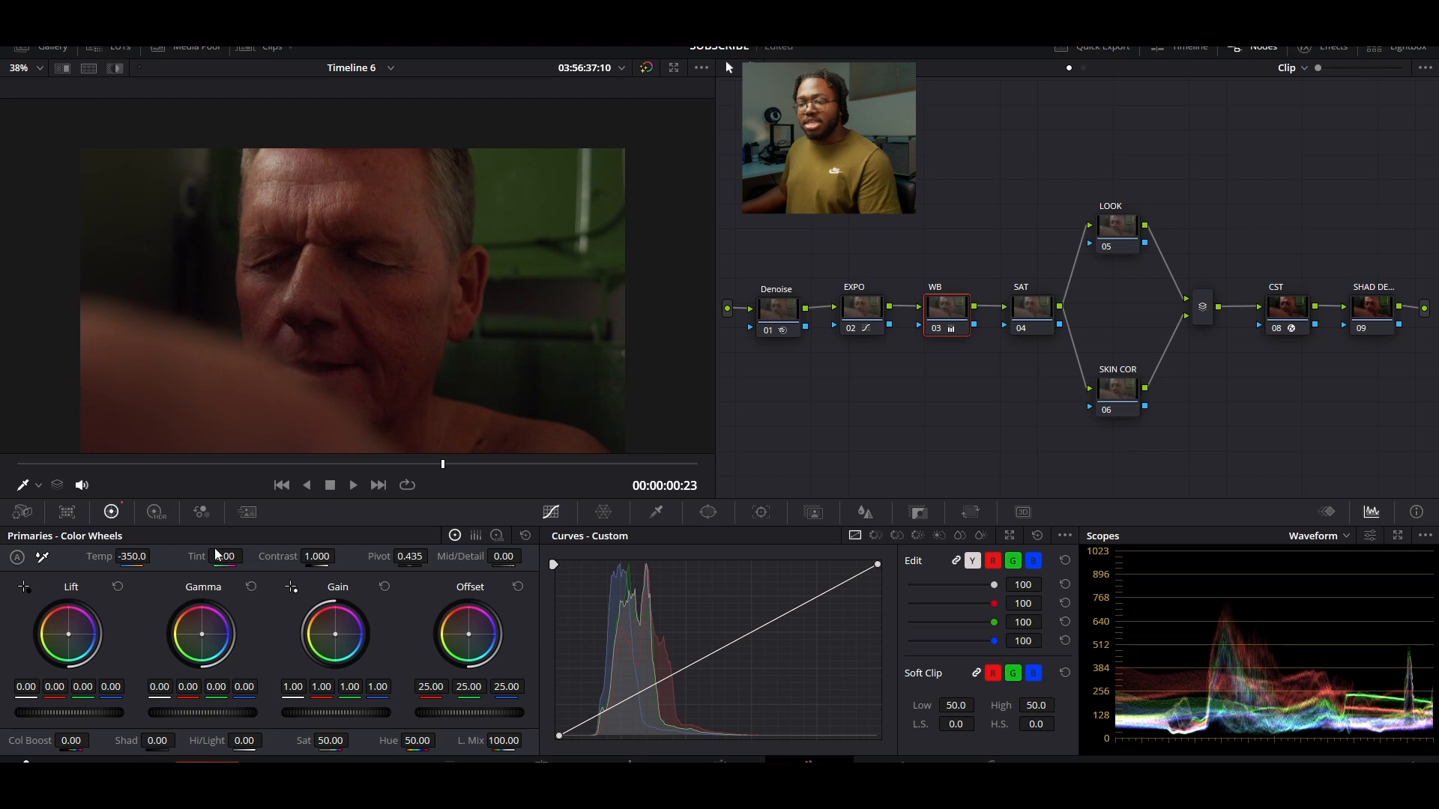
pyautogui.moveTo(454, 294); pyautogui.dragTo(432, 316)
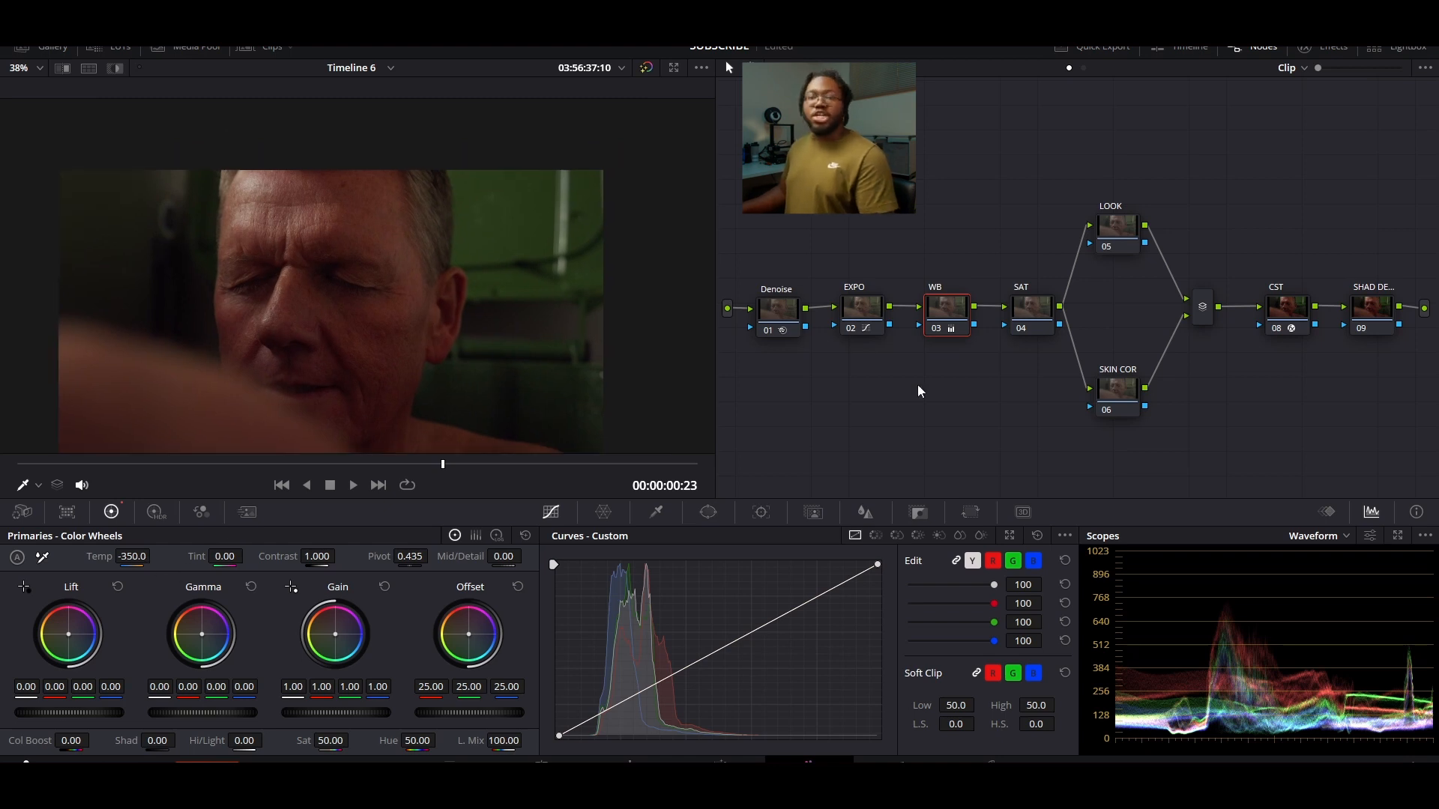
# Reduce the SAT node's saturation to 43
pyautogui.click(1030, 314)
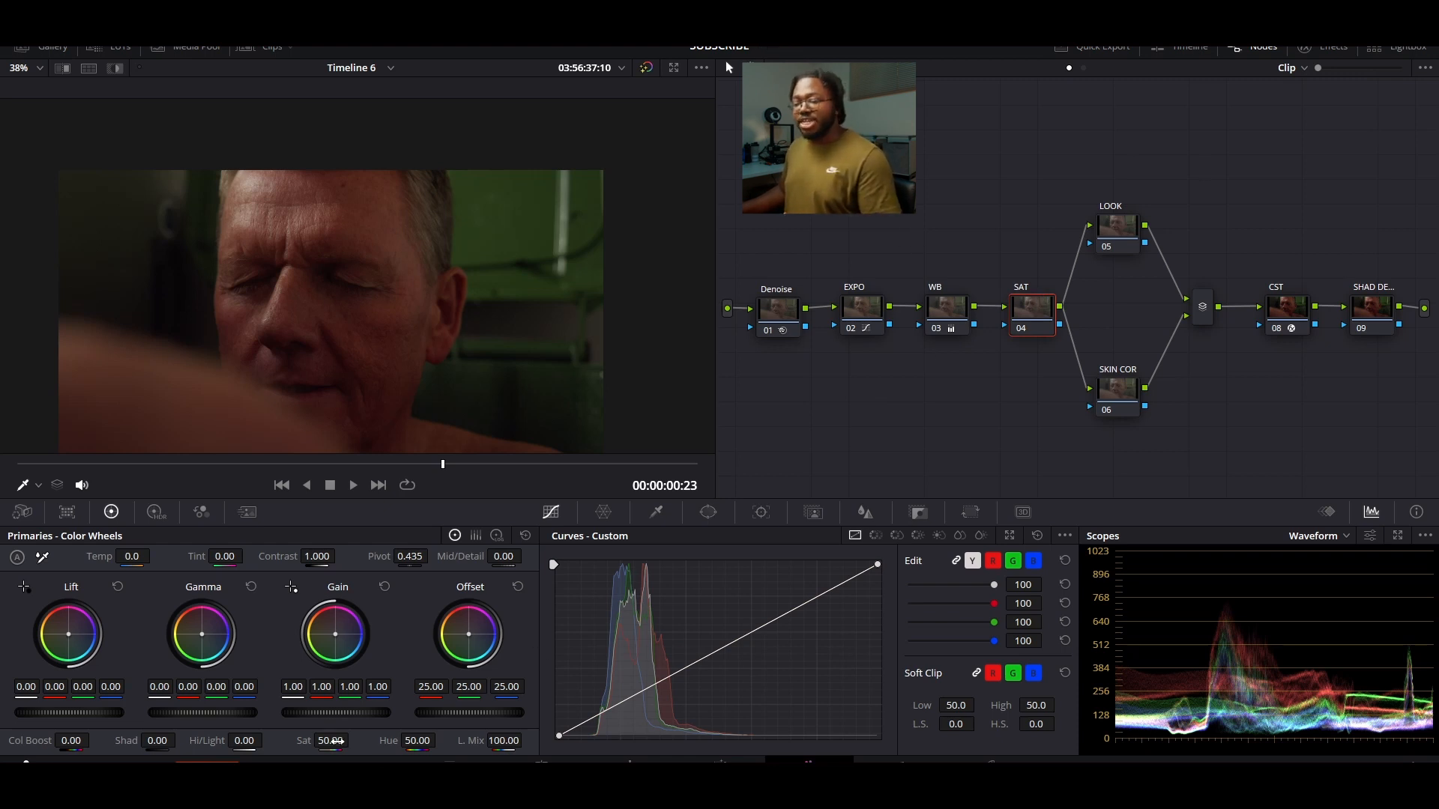
pyautogui.moveTo(333, 741); pyautogui.dragTo(353, 740)
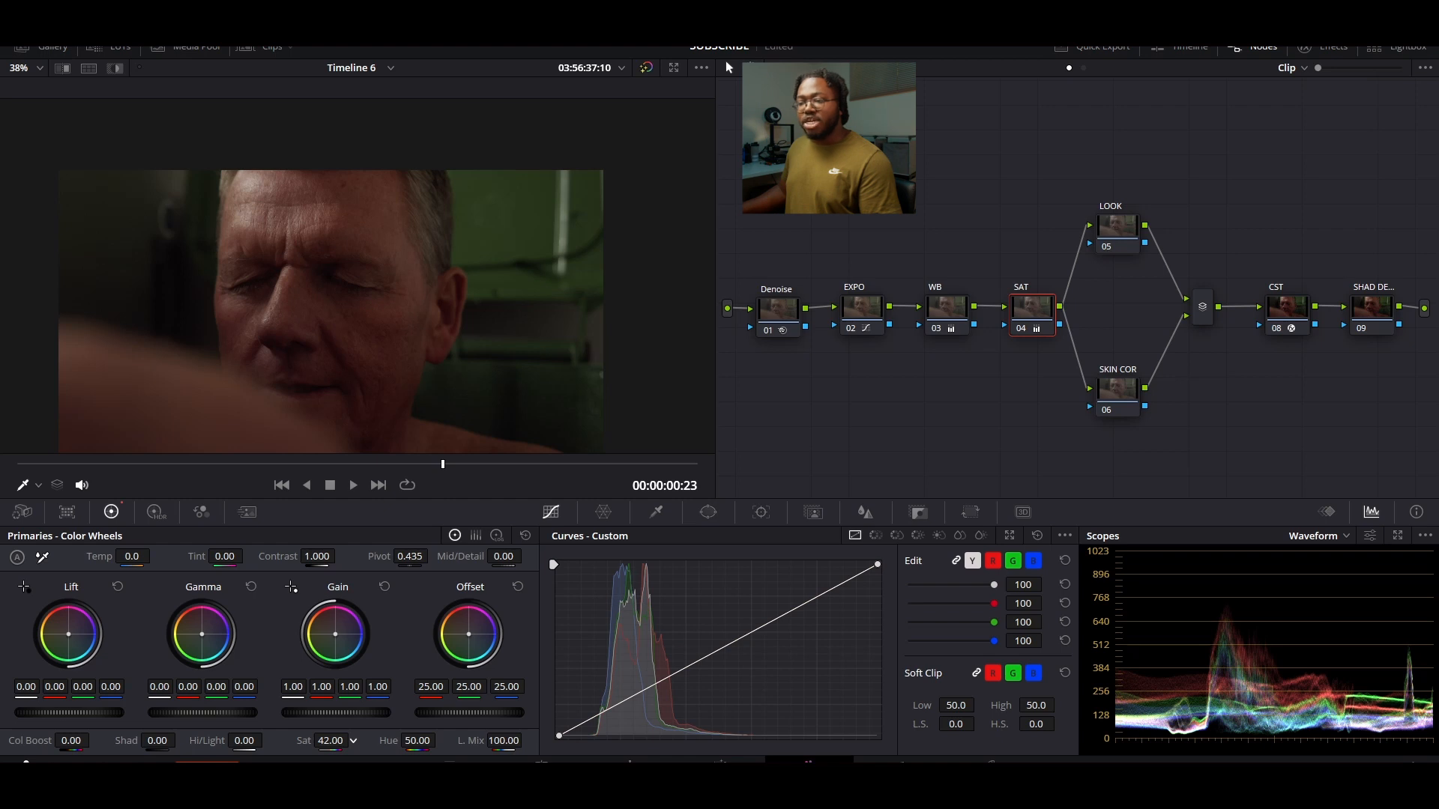
pyautogui.moveTo(353, 740); pyautogui.dragTo(353, 740)
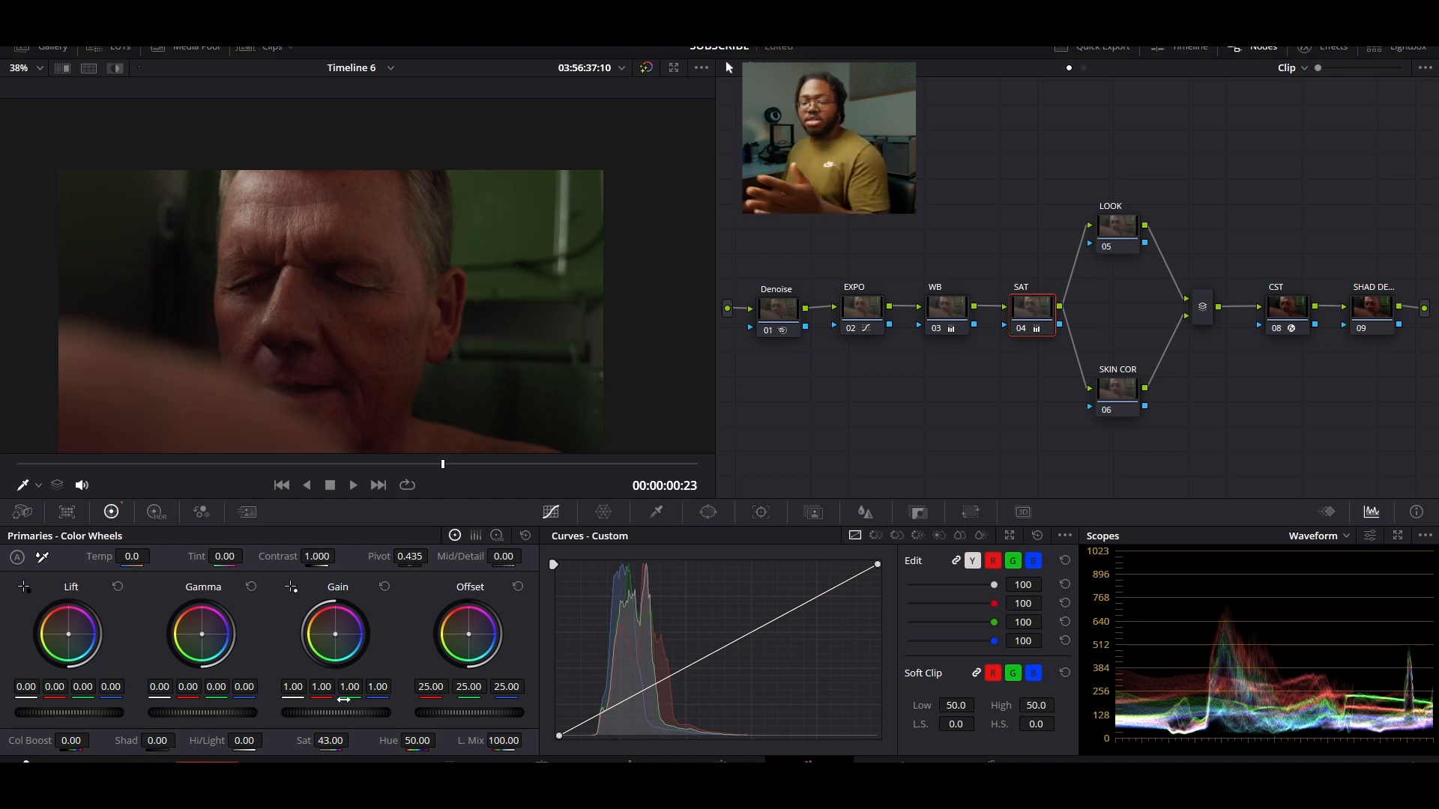
pyautogui.moveTo(353, 740); pyautogui.dragTo(353, 740)
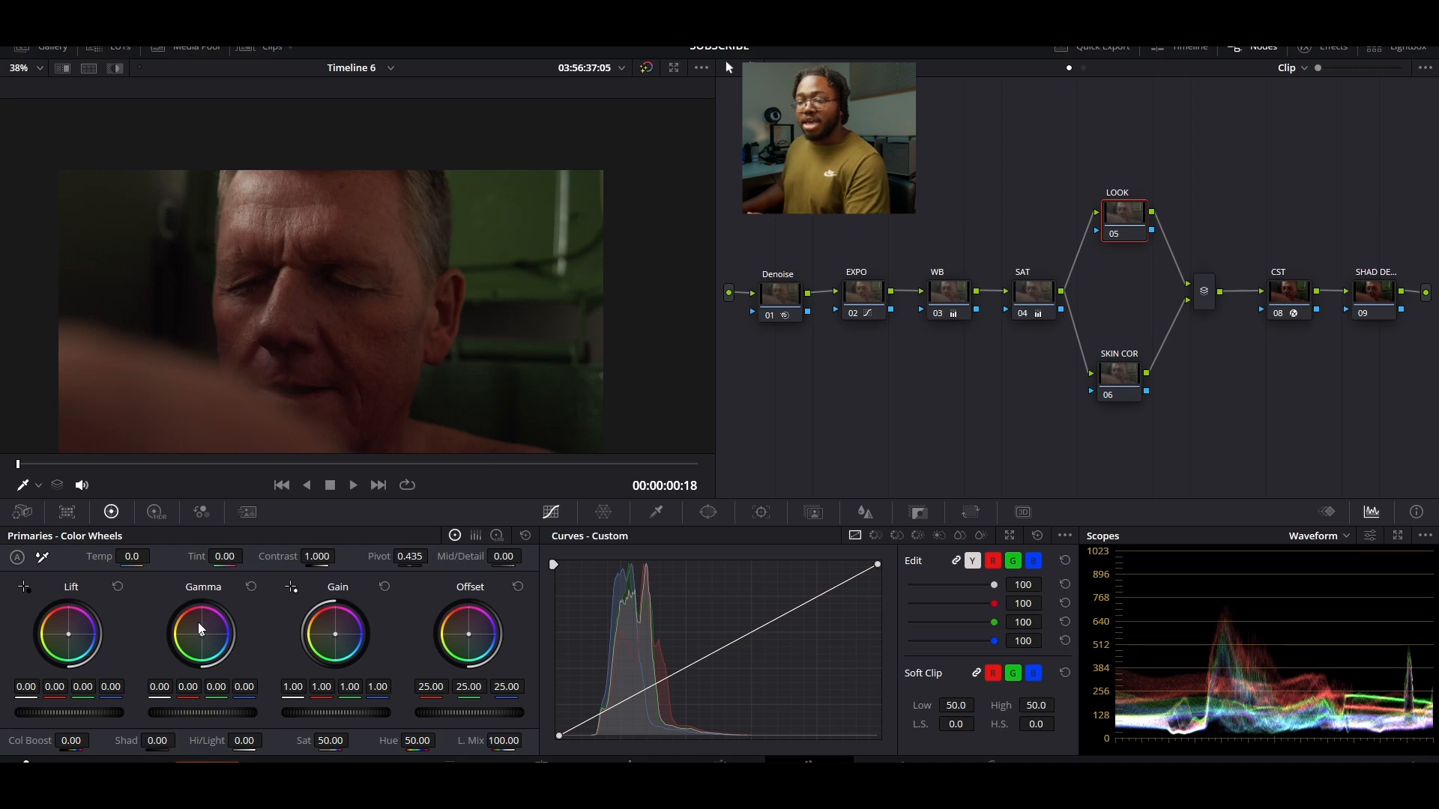
# Warm the LOOK node by shifting gamma toward orange (red 0.01, blue -0.02) and offset toward yellow (24.87, 25.29, 20.78)
pyautogui.moveTo(202, 634); pyautogui.dragTo(200, 634)
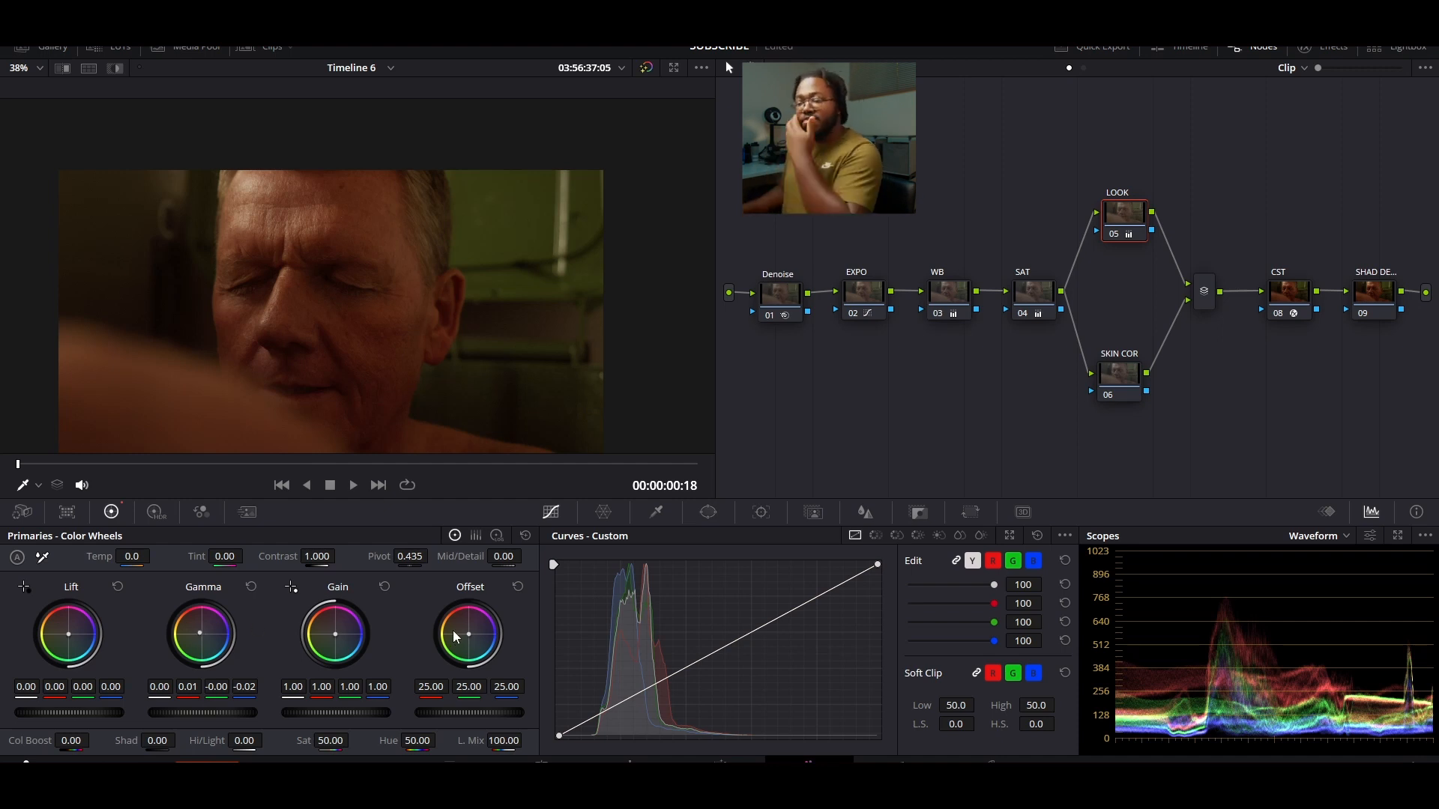
pyautogui.moveTo(469, 634); pyautogui.dragTo(466, 633)
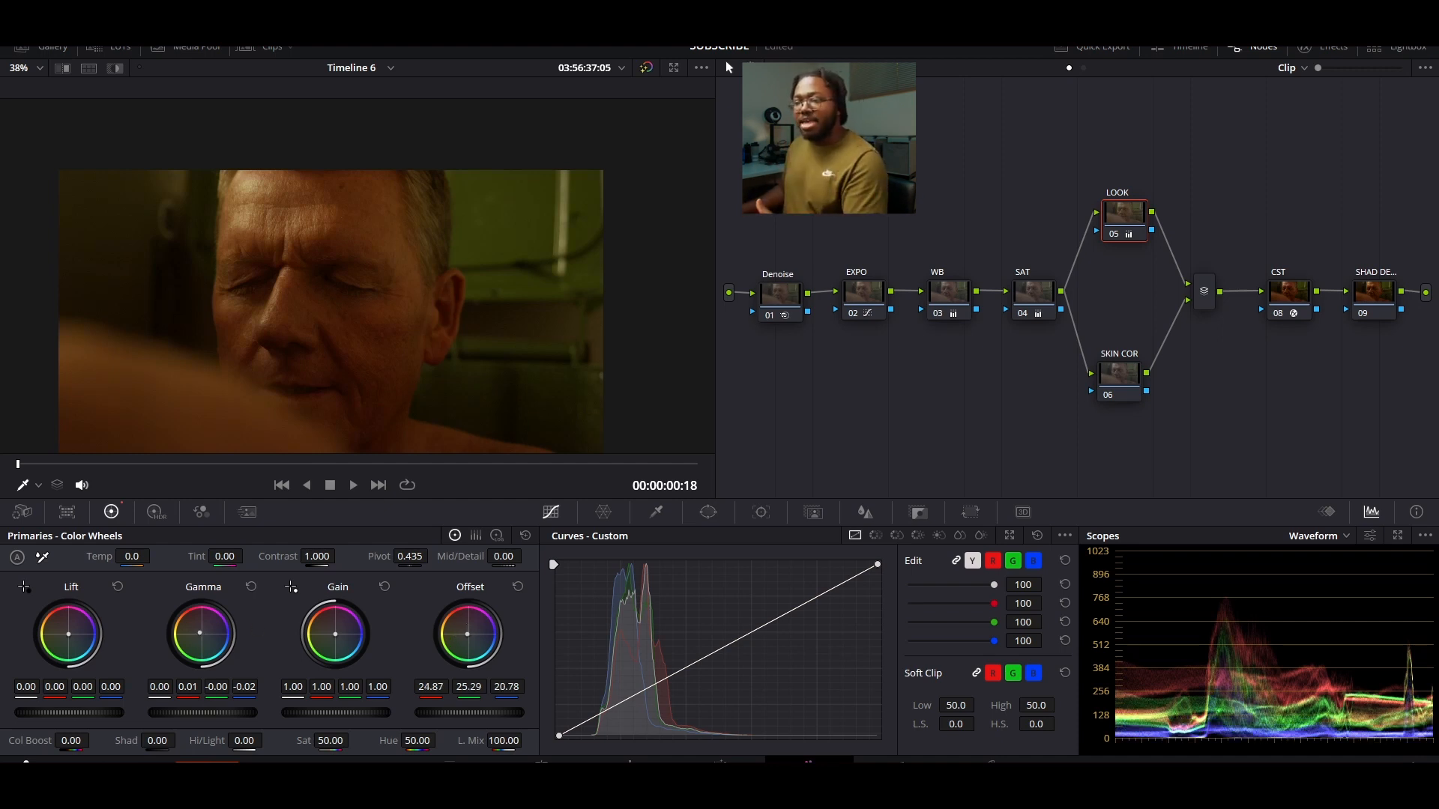
pyautogui.scroll(-2, 287, 297)
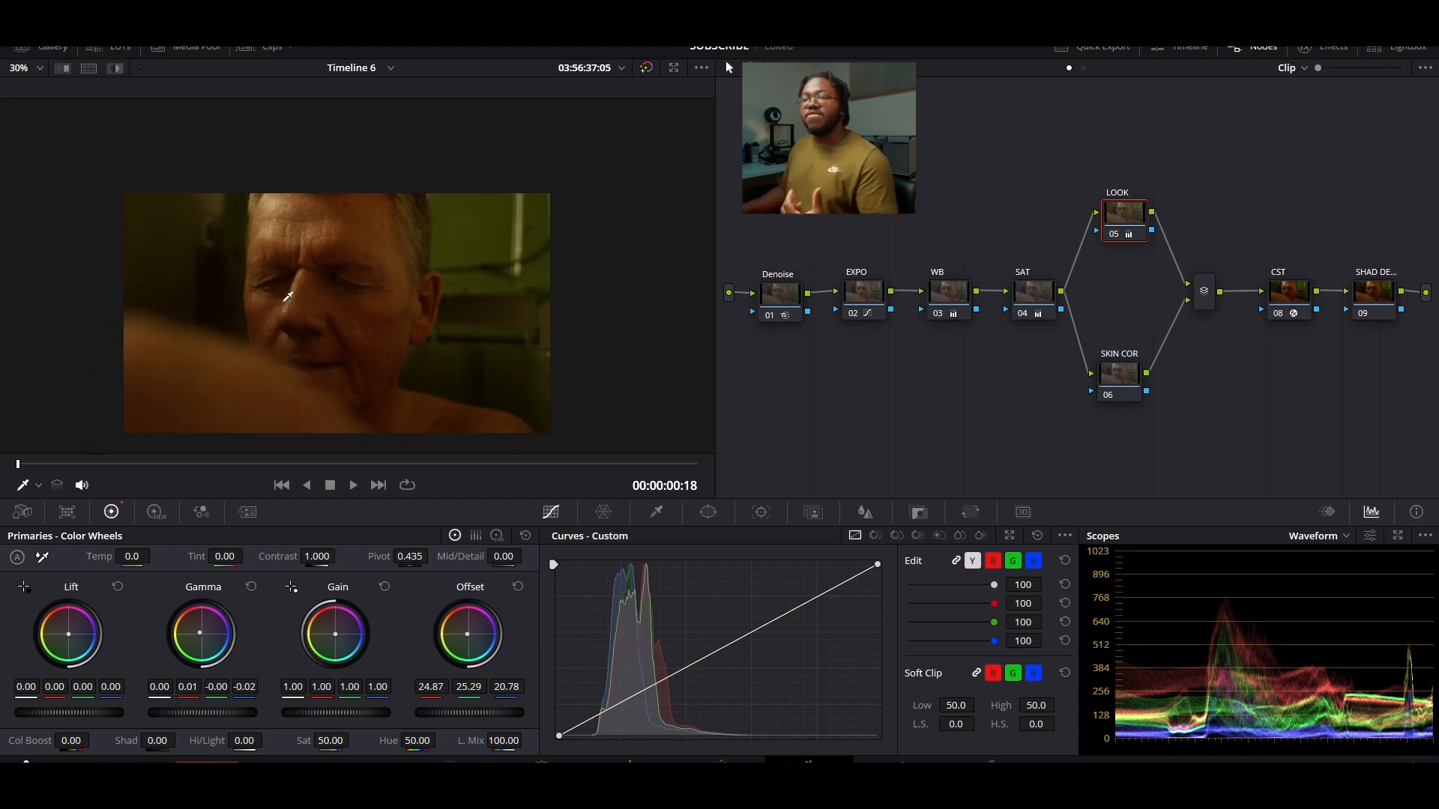
pyautogui.scroll(3, 287, 297)
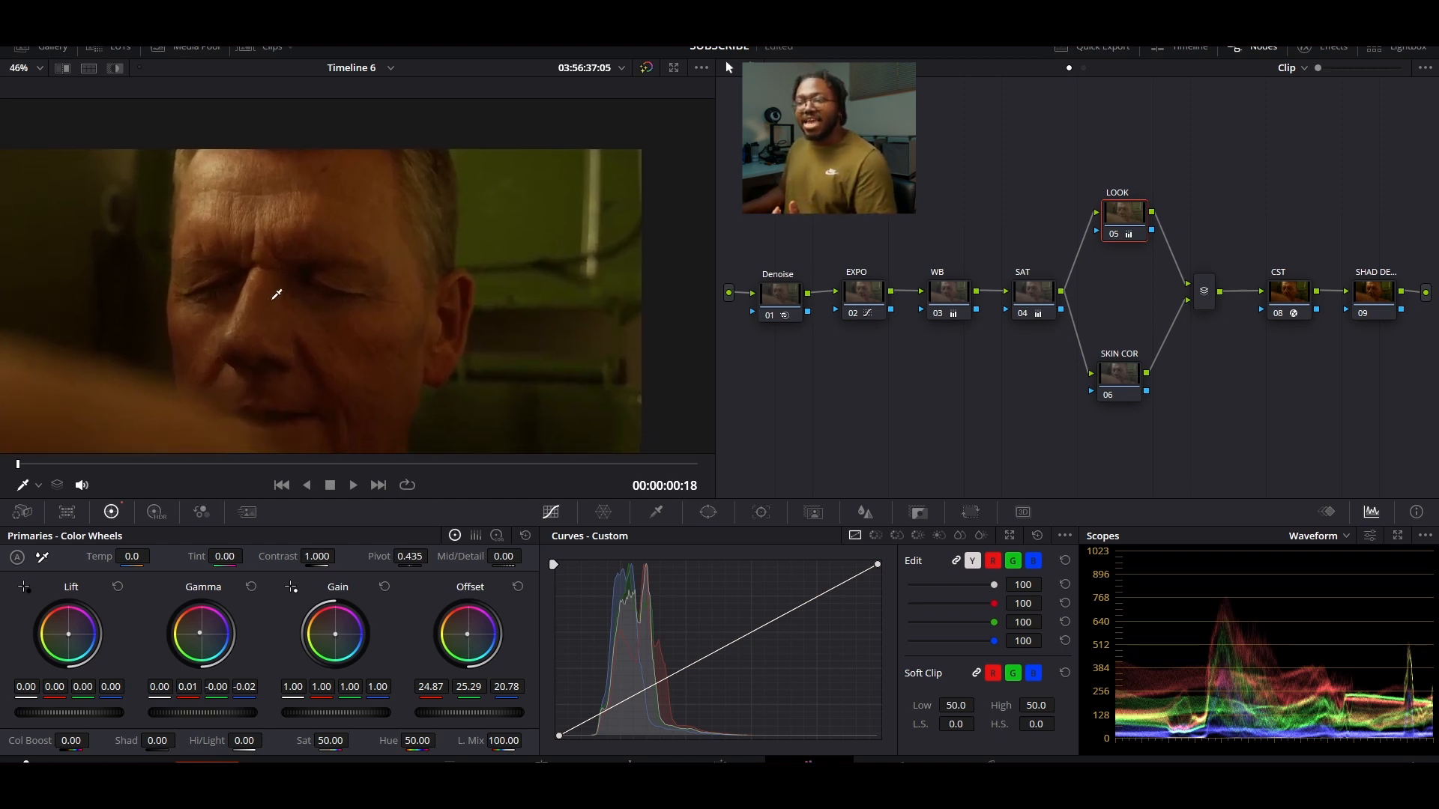
pyautogui.scroll(-3, 334, 307)
pyautogui.scroll(2, 336, 306)
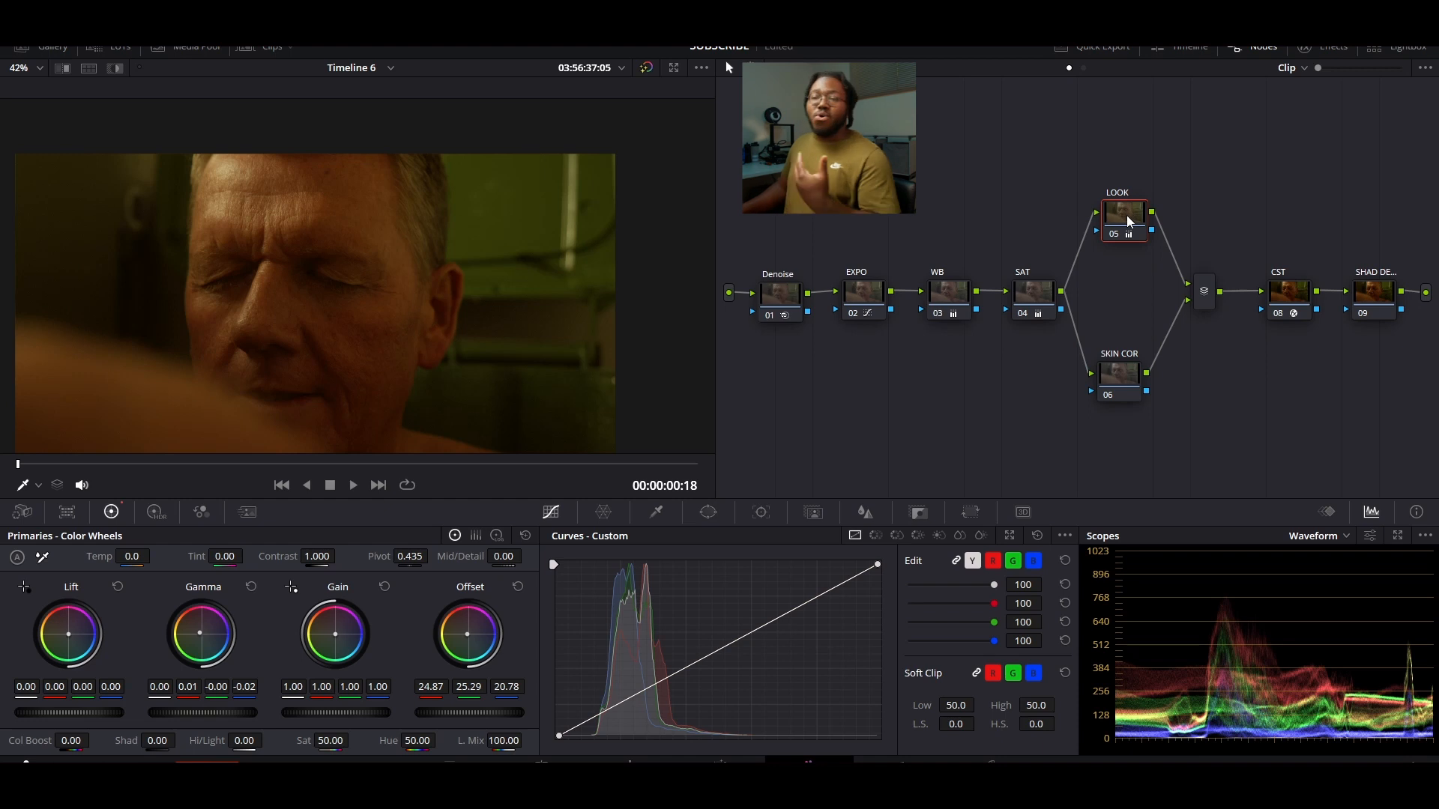
pyautogui.moveTo(1127, 221)
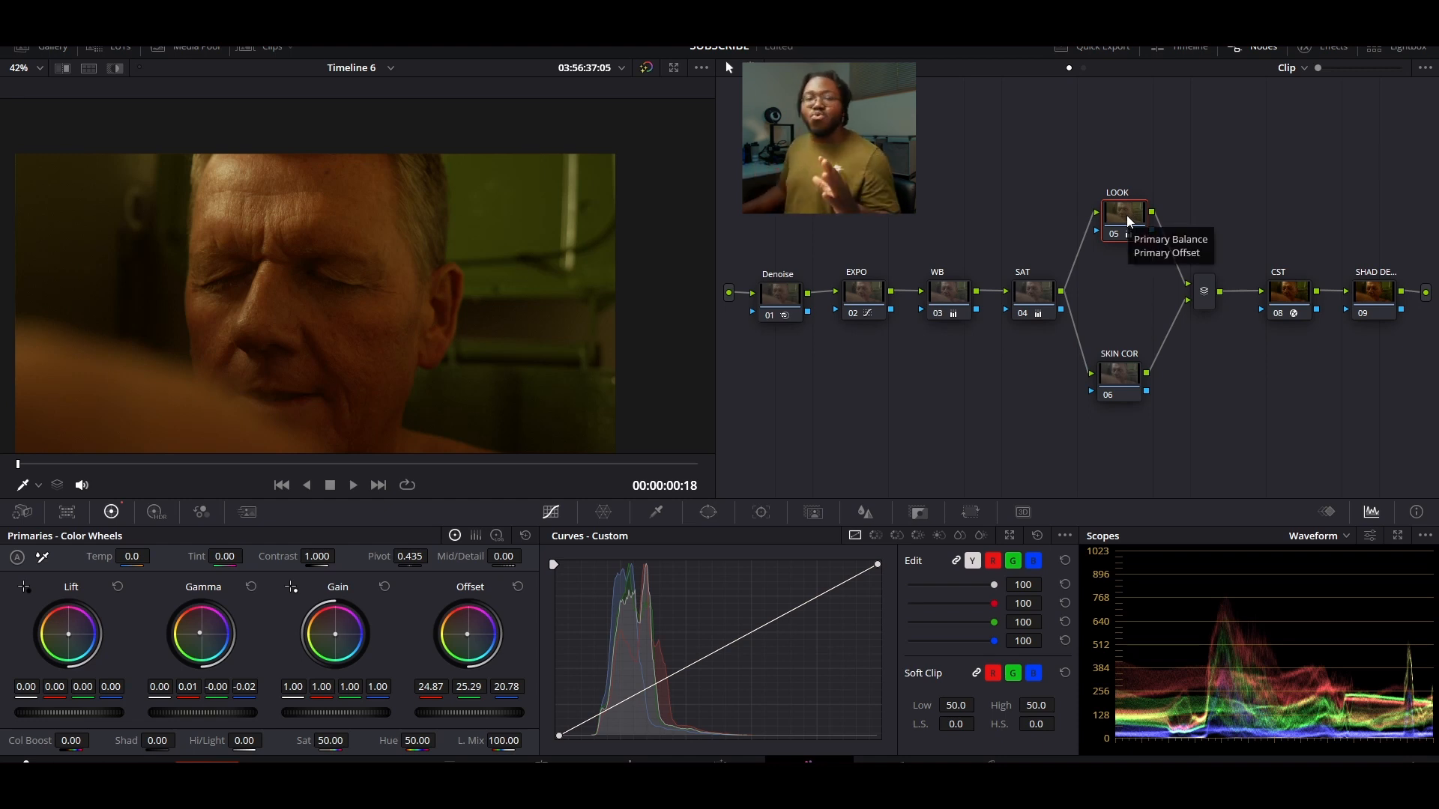
# On the SKIN COR node's Hue Vs Sat curve, sample the forehead skin, spread the outer points into yellow and magenta, and slightly desaturate the skin hue
pyautogui.moveTo(1125, 381); pyautogui.dragTo(1137, 378)
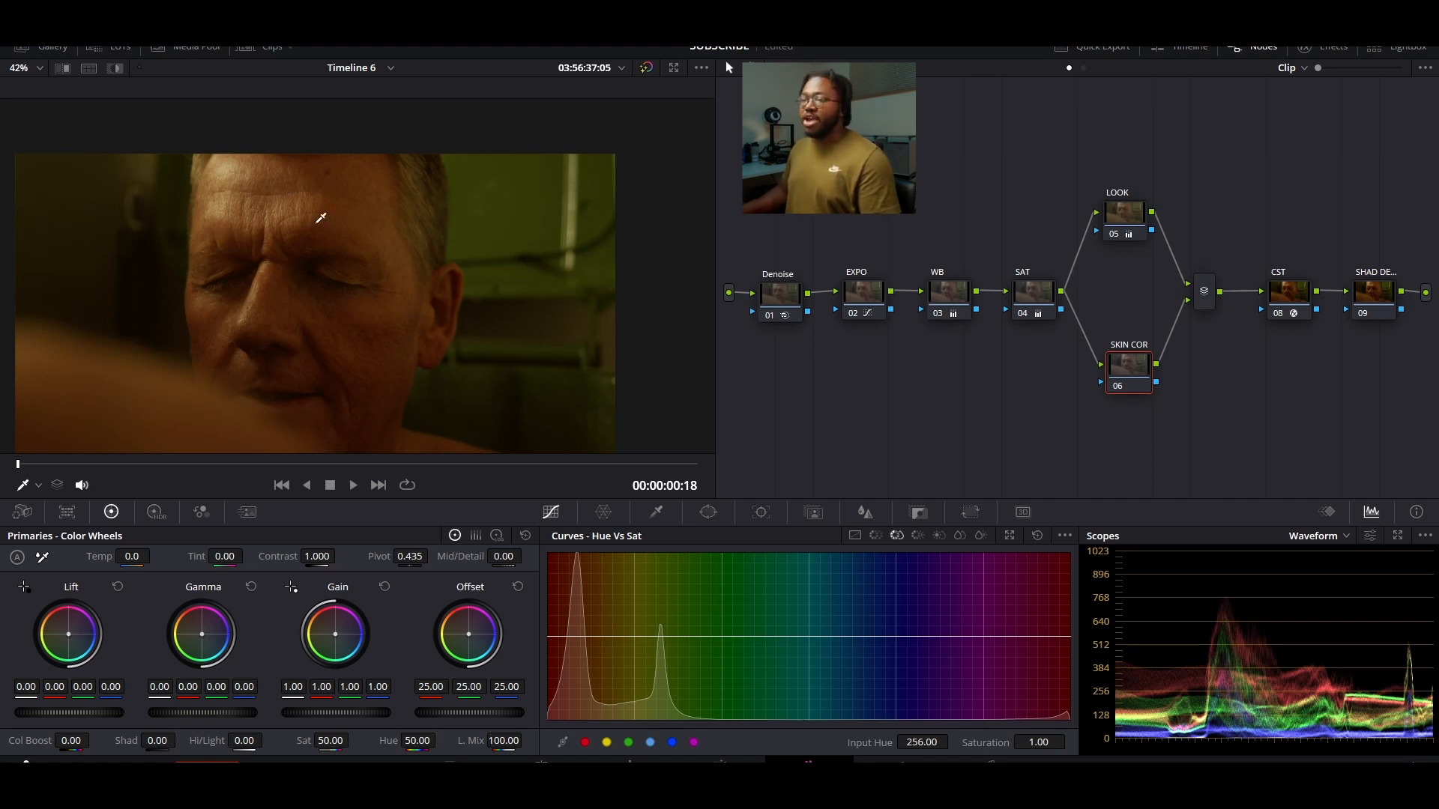
pyautogui.click(350, 194)
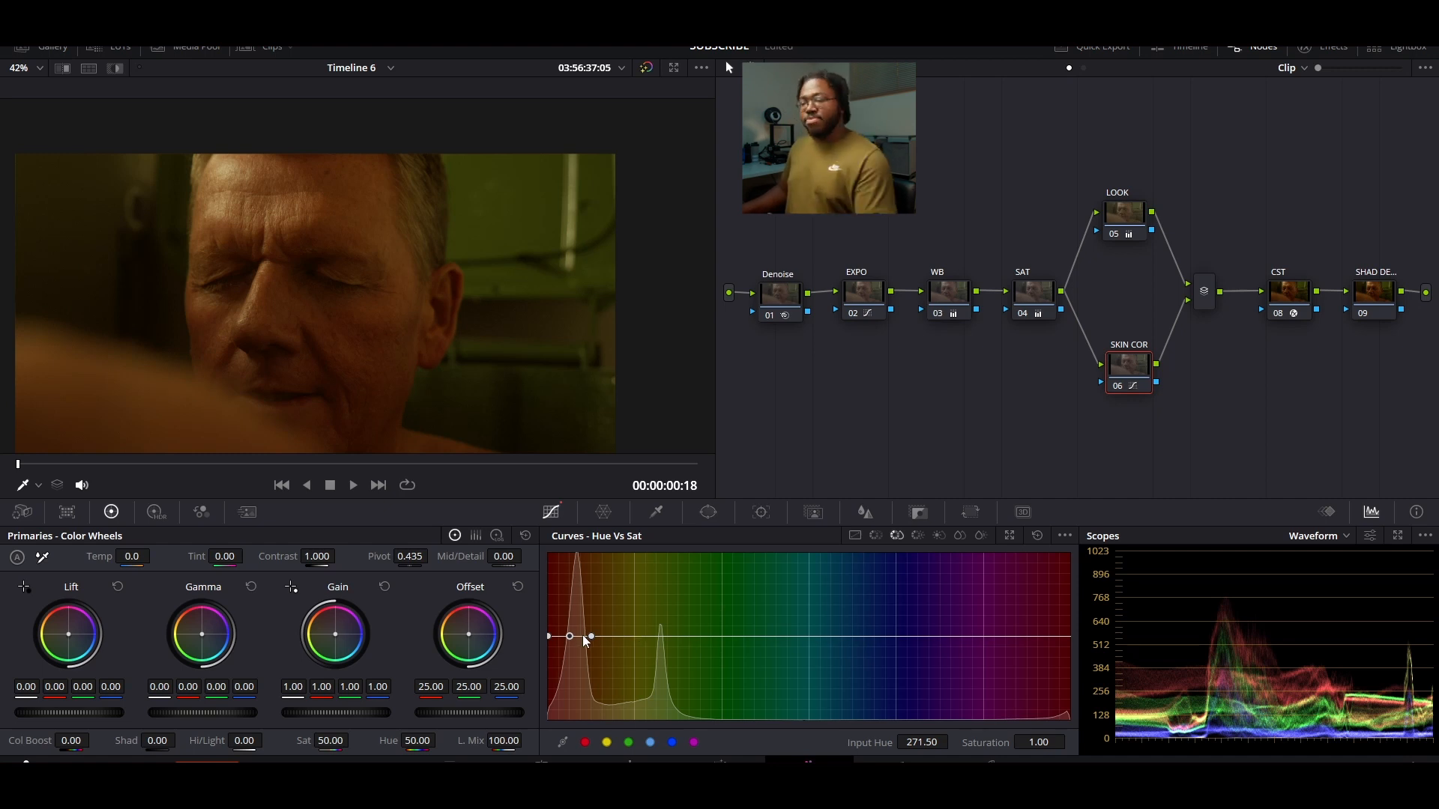
pyautogui.moveTo(591, 636); pyautogui.dragTo(638, 636)
pyautogui.moveTo(550, 639); pyautogui.dragTo(1019, 642)
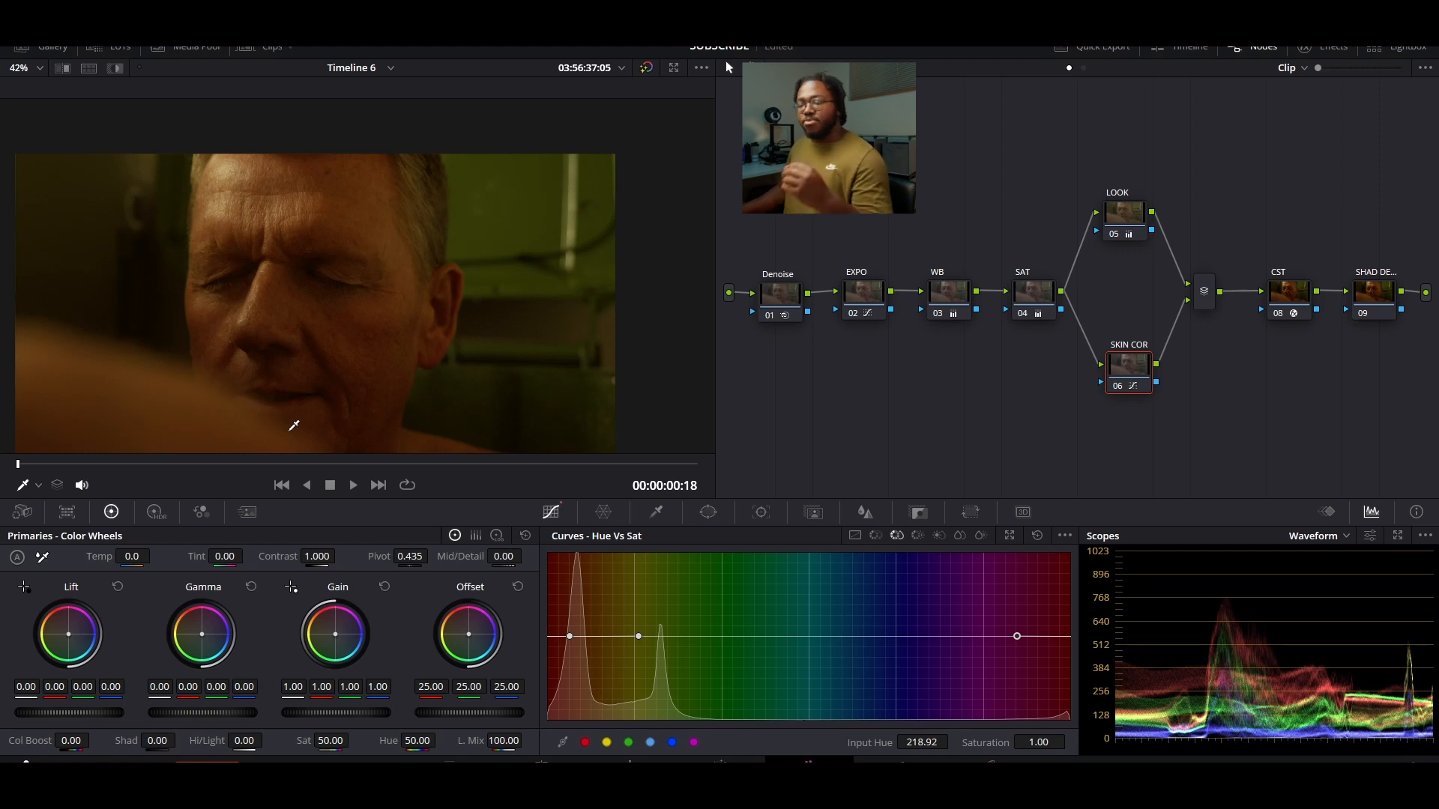
pyautogui.moveTo(635, 636); pyautogui.dragTo(568, 645)
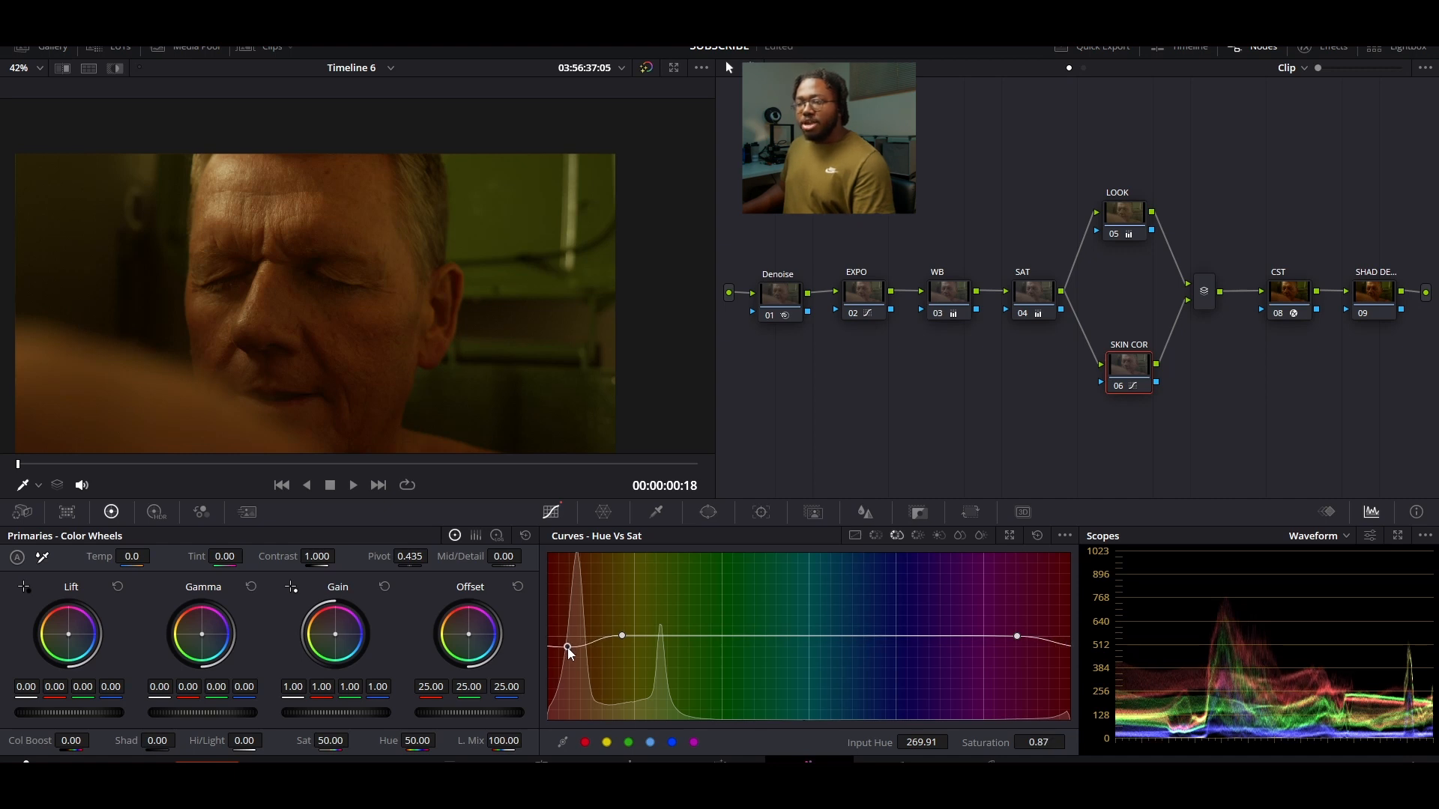
pyautogui.moveTo(568, 646); pyautogui.dragTo(568, 643)
# Add Hue Vs Hue points around the skin tone on SKIN COR, widen the outer ones into yellow and magenta, and rotate the skin hue by 13.60
pyautogui.click(877, 535)
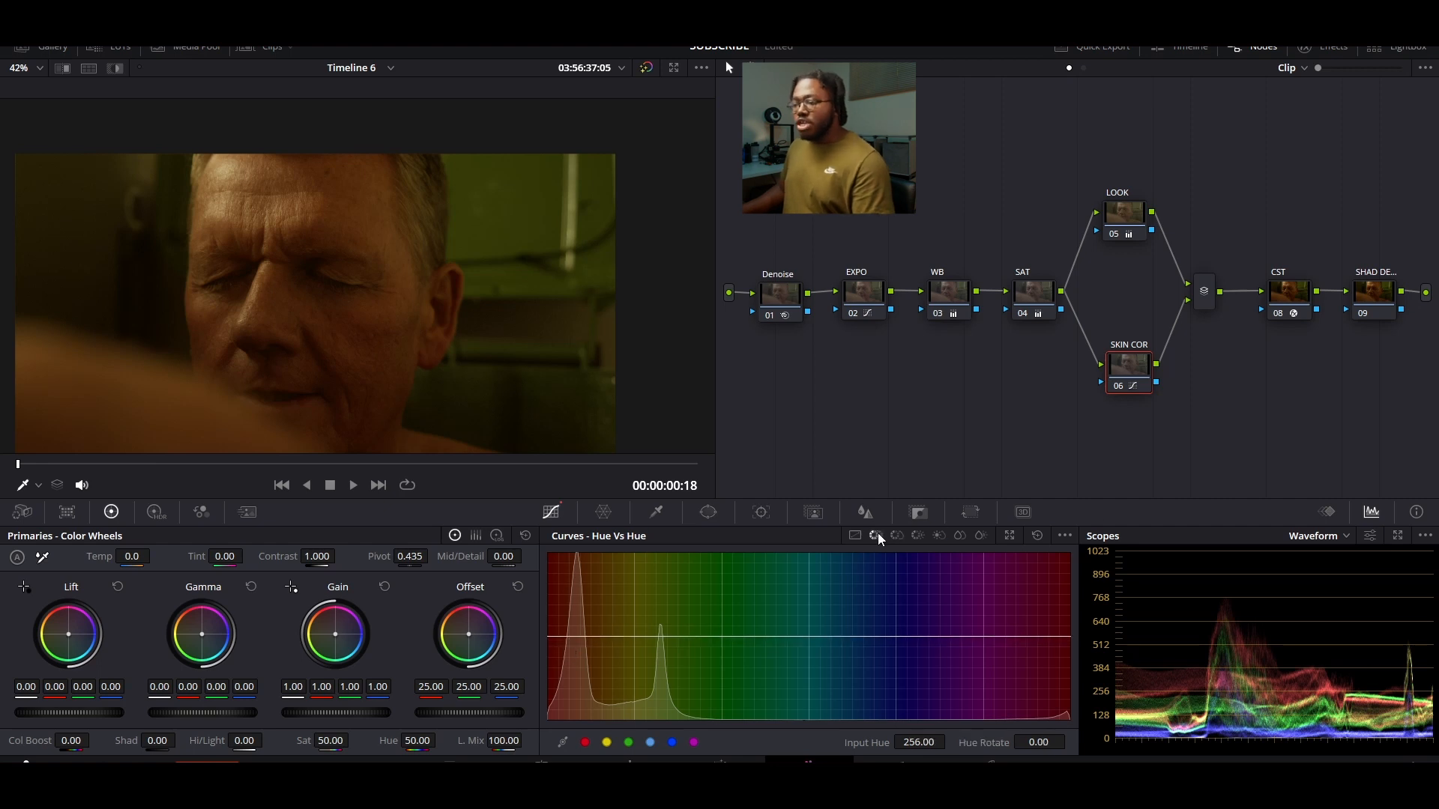
pyautogui.click(553, 636)
pyautogui.click(576, 637)
pyautogui.click(598, 637)
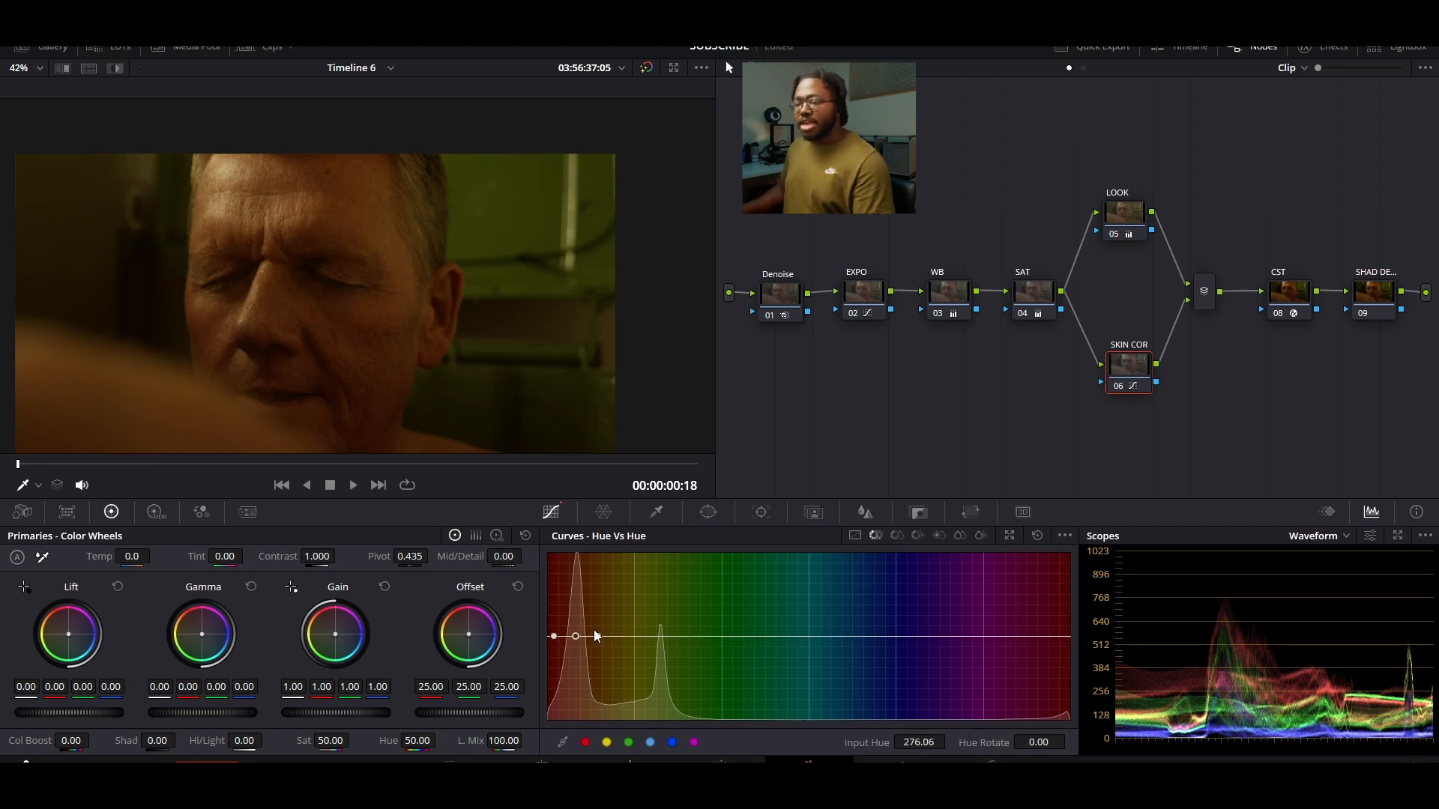
pyautogui.moveTo(599, 635); pyautogui.dragTo(1011, 639)
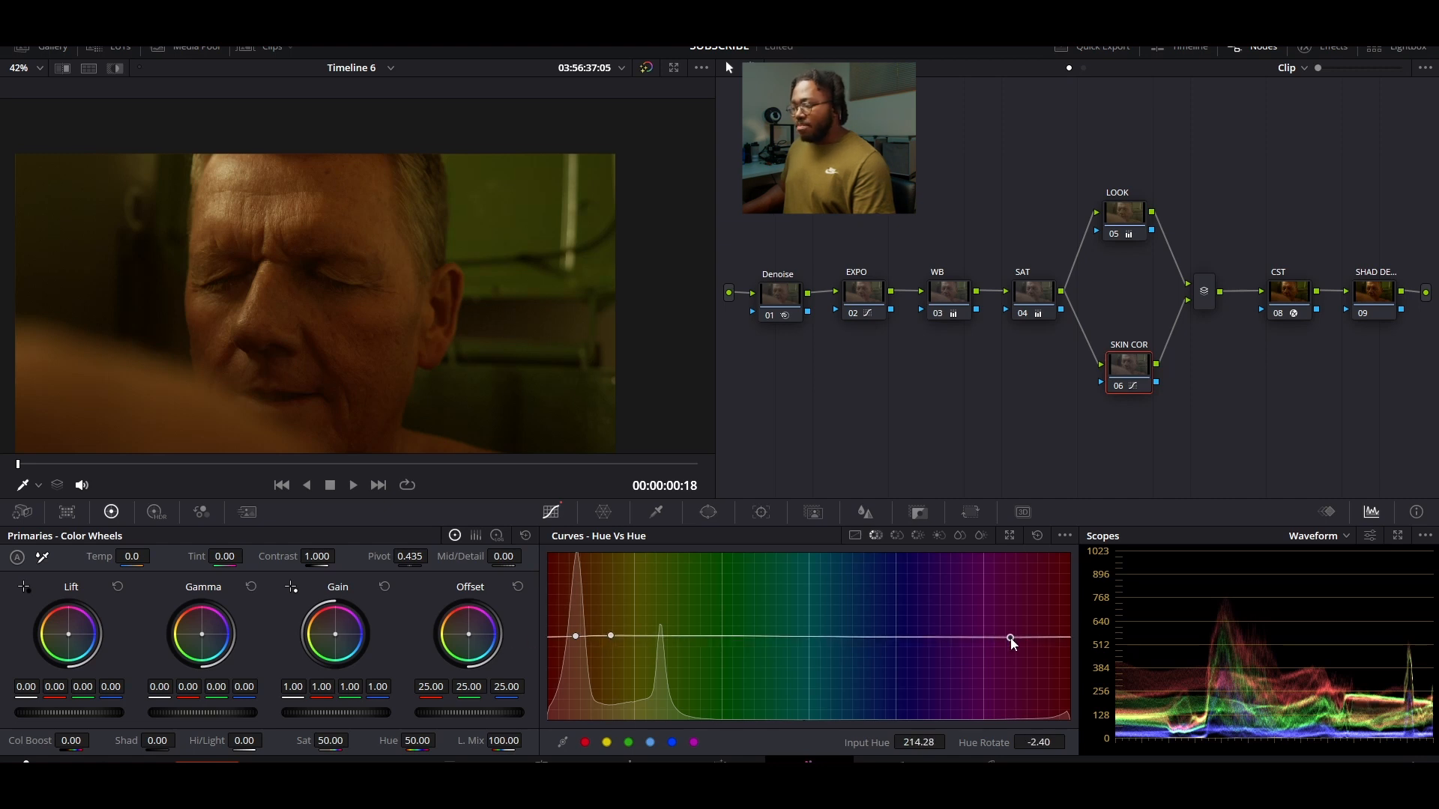
pyautogui.click(575, 636)
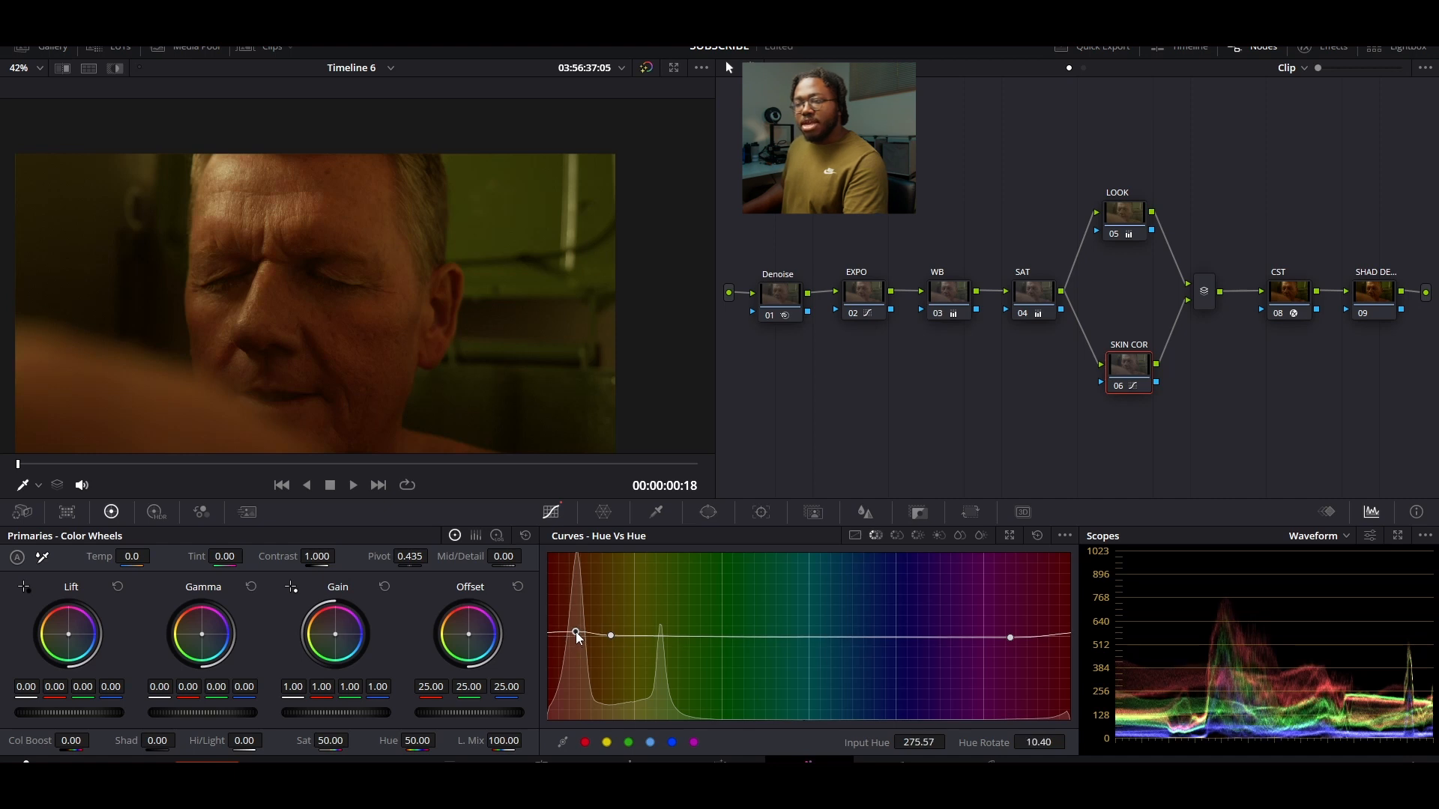
pyautogui.moveTo(576, 637); pyautogui.dragTo(578, 642)
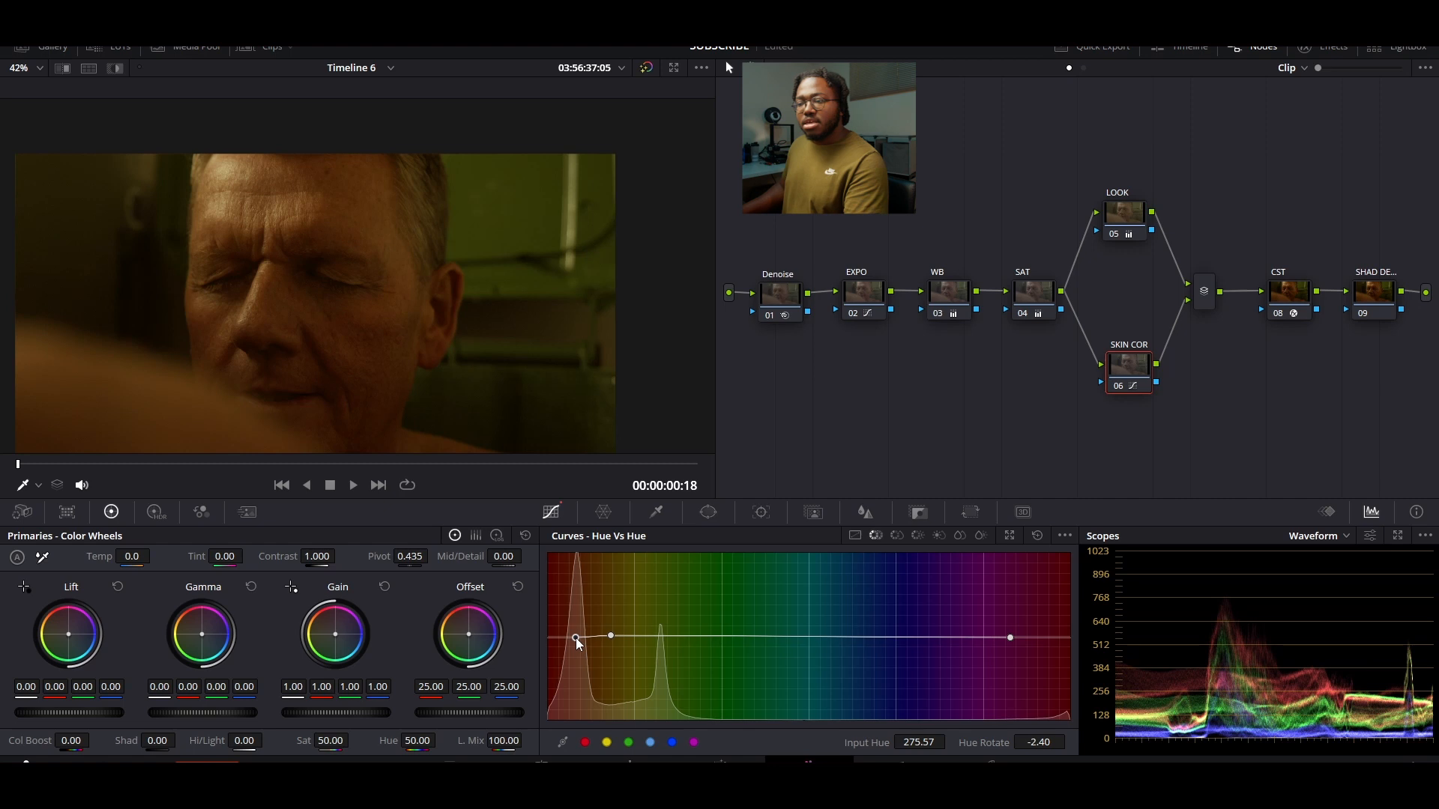
pyautogui.moveTo(577, 643); pyautogui.dragTo(577, 636)
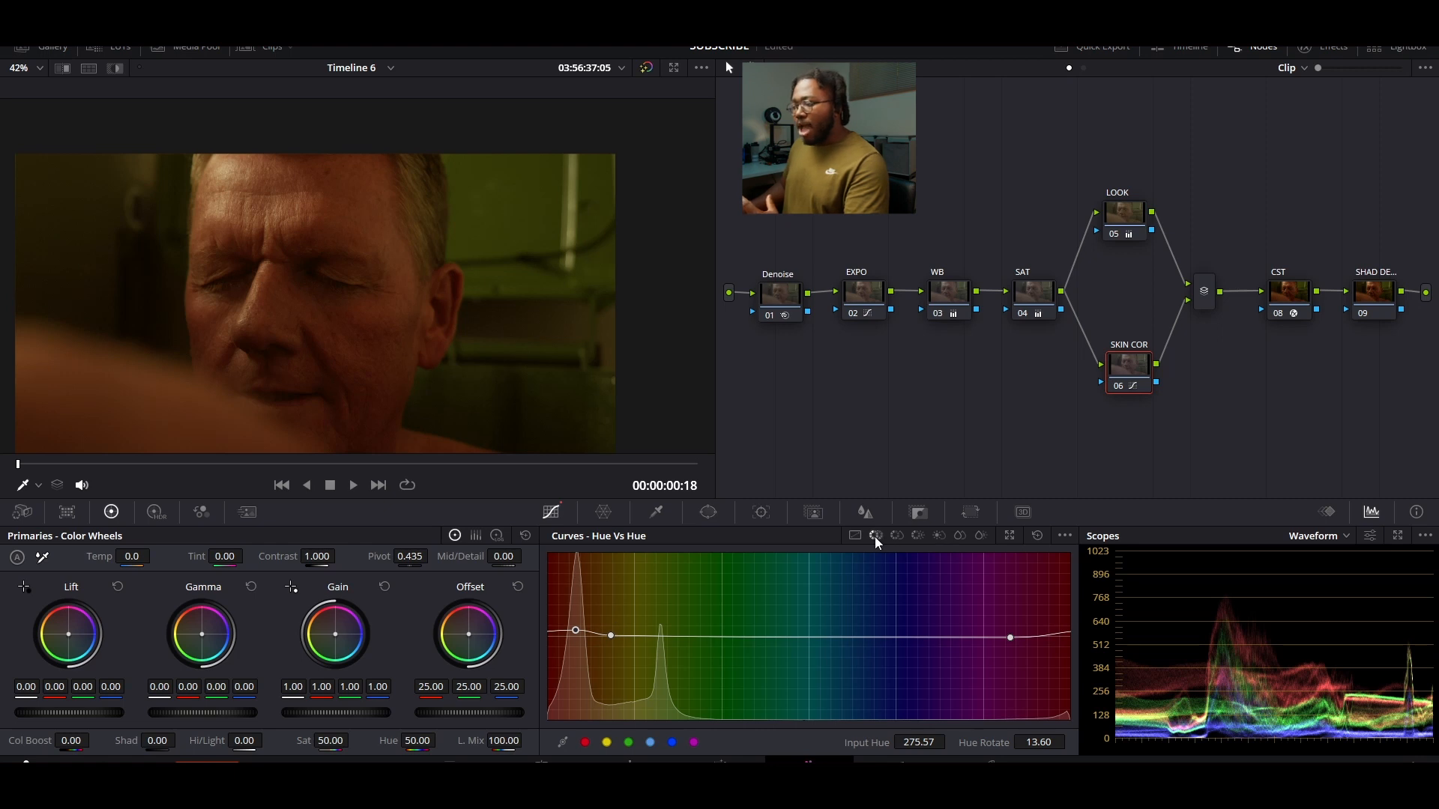
# Try boosting the SKIN COR skin-tone point to 1.41 saturation in Hue Vs Sat and 20.00 rotation in Hue Vs Hue
pyautogui.click(897, 535)
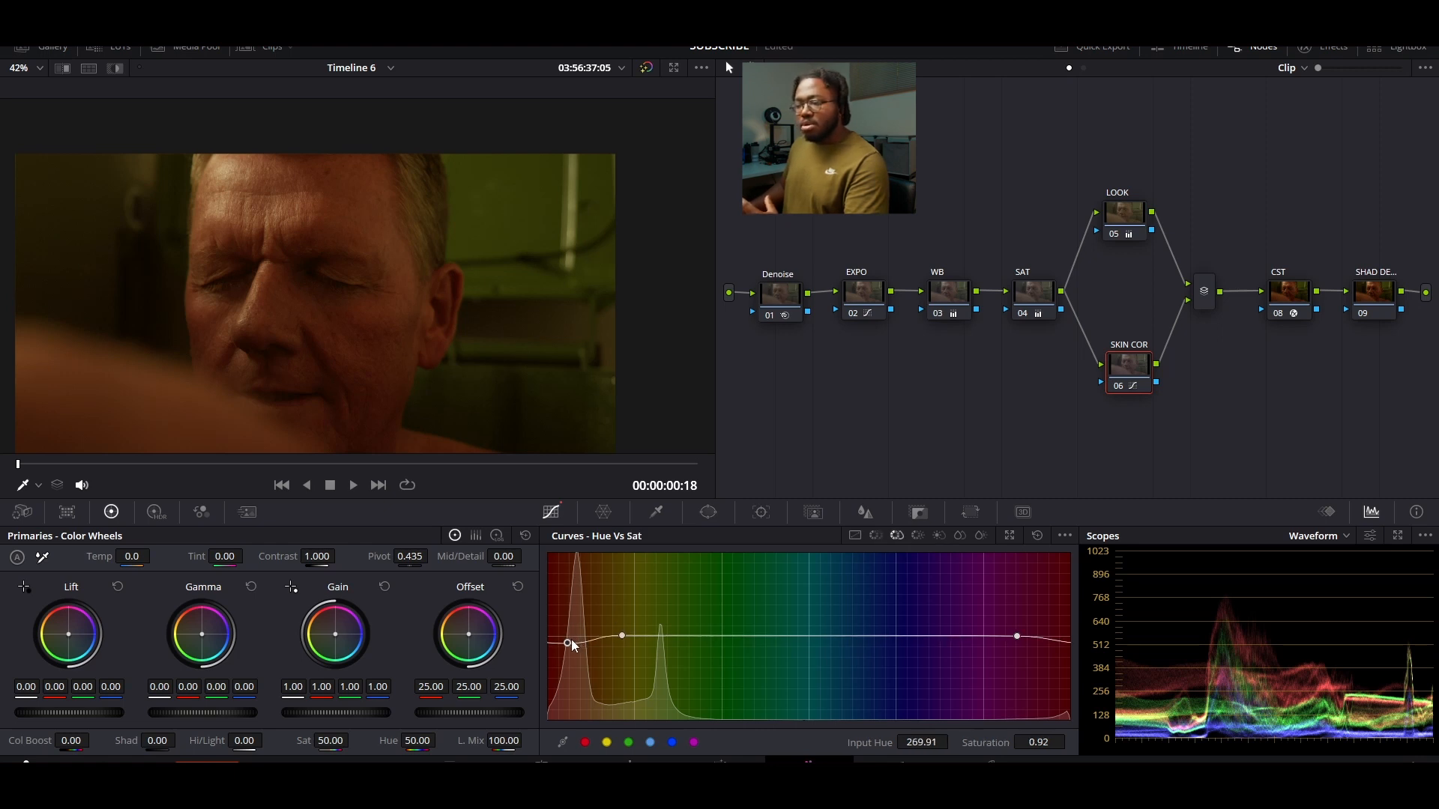
pyautogui.moveTo(568, 640); pyautogui.dragTo(574, 601)
pyautogui.click(854, 536)
pyautogui.moveTo(576, 631); pyautogui.dragTo(574, 628)
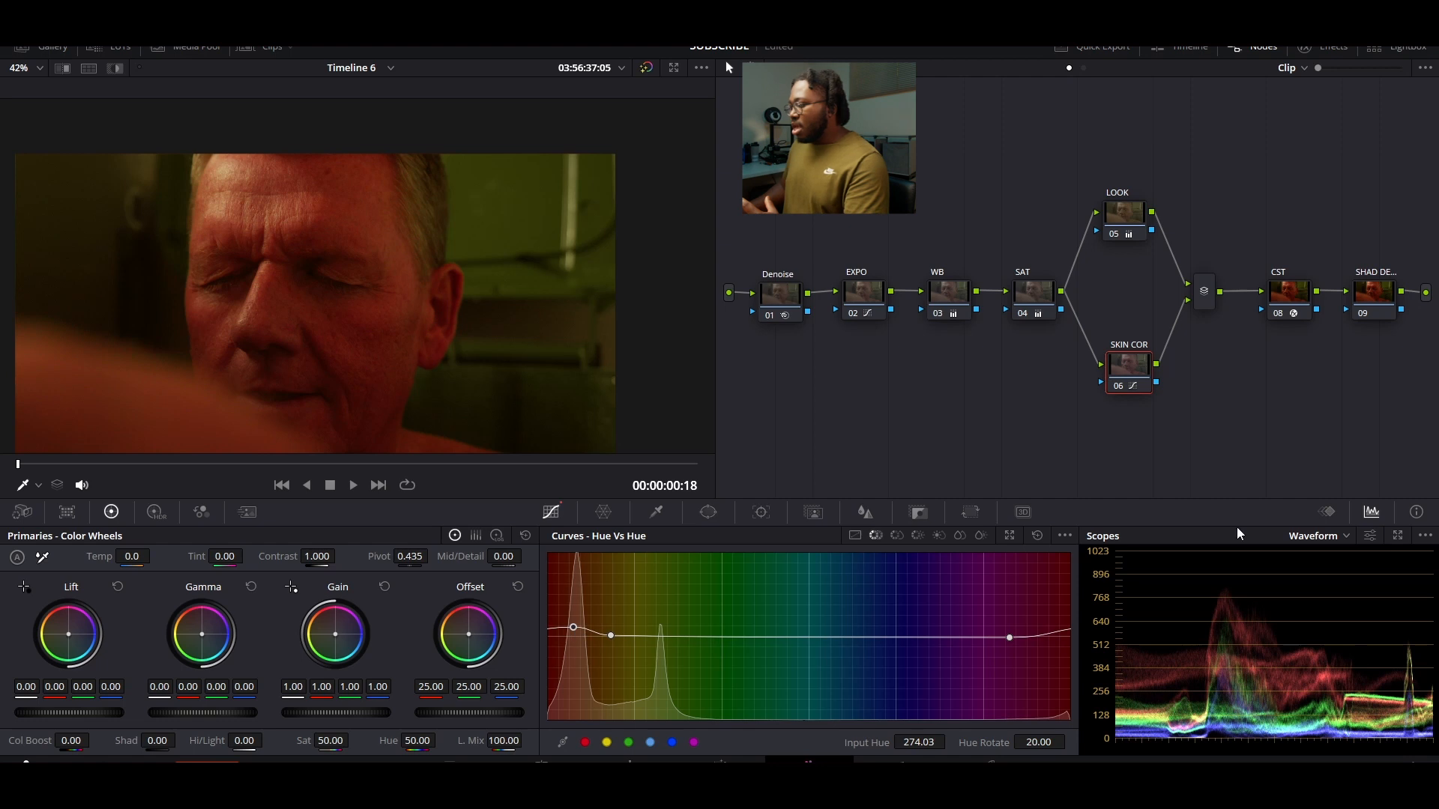
# Show the vectorscope, pull SKIN COR's skin hue back from red toward orange, and lower its skin-tone saturation to 0.92
pyautogui.click(1303, 535)
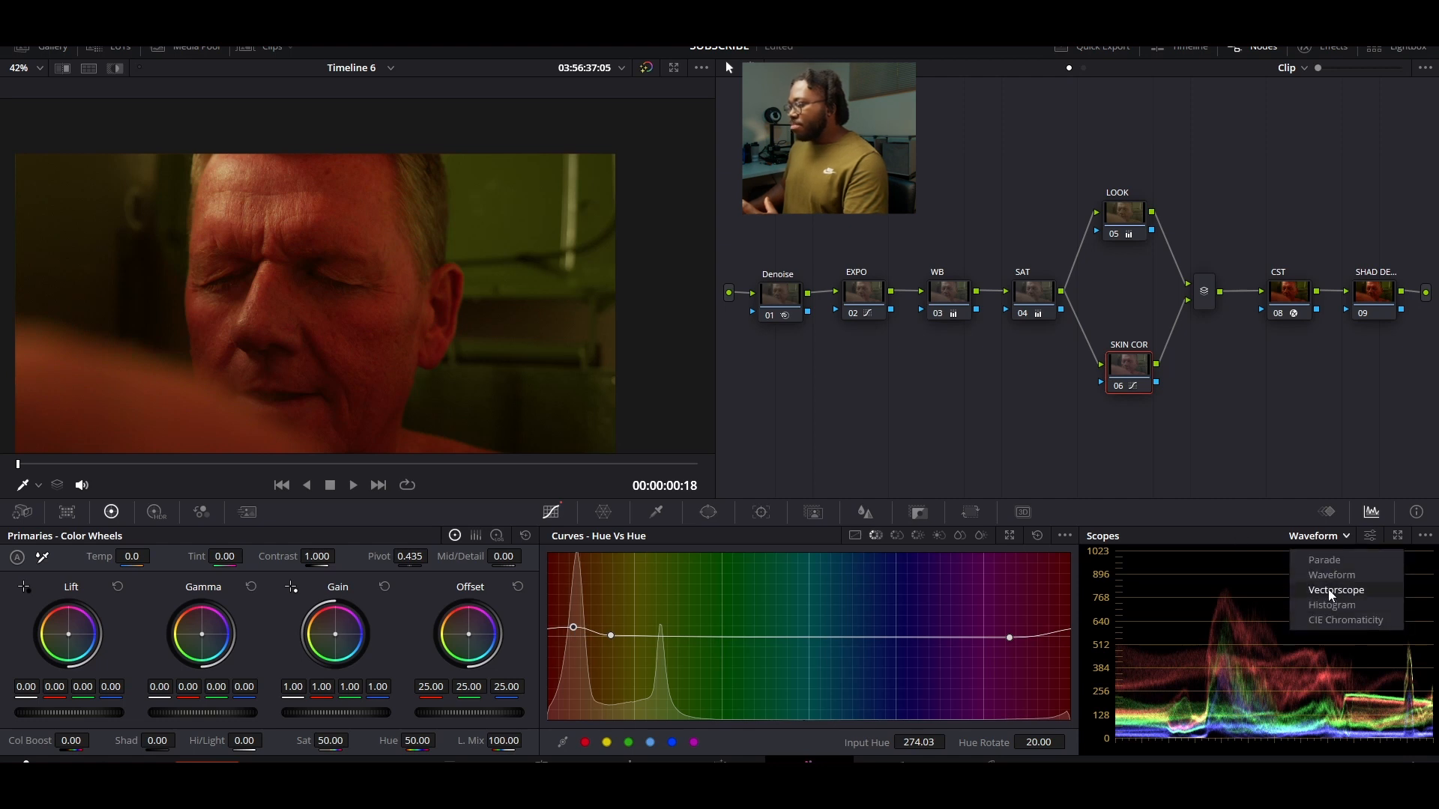
pyautogui.click(1333, 590)
pyautogui.moveTo(573, 627); pyautogui.dragTo(581, 636)
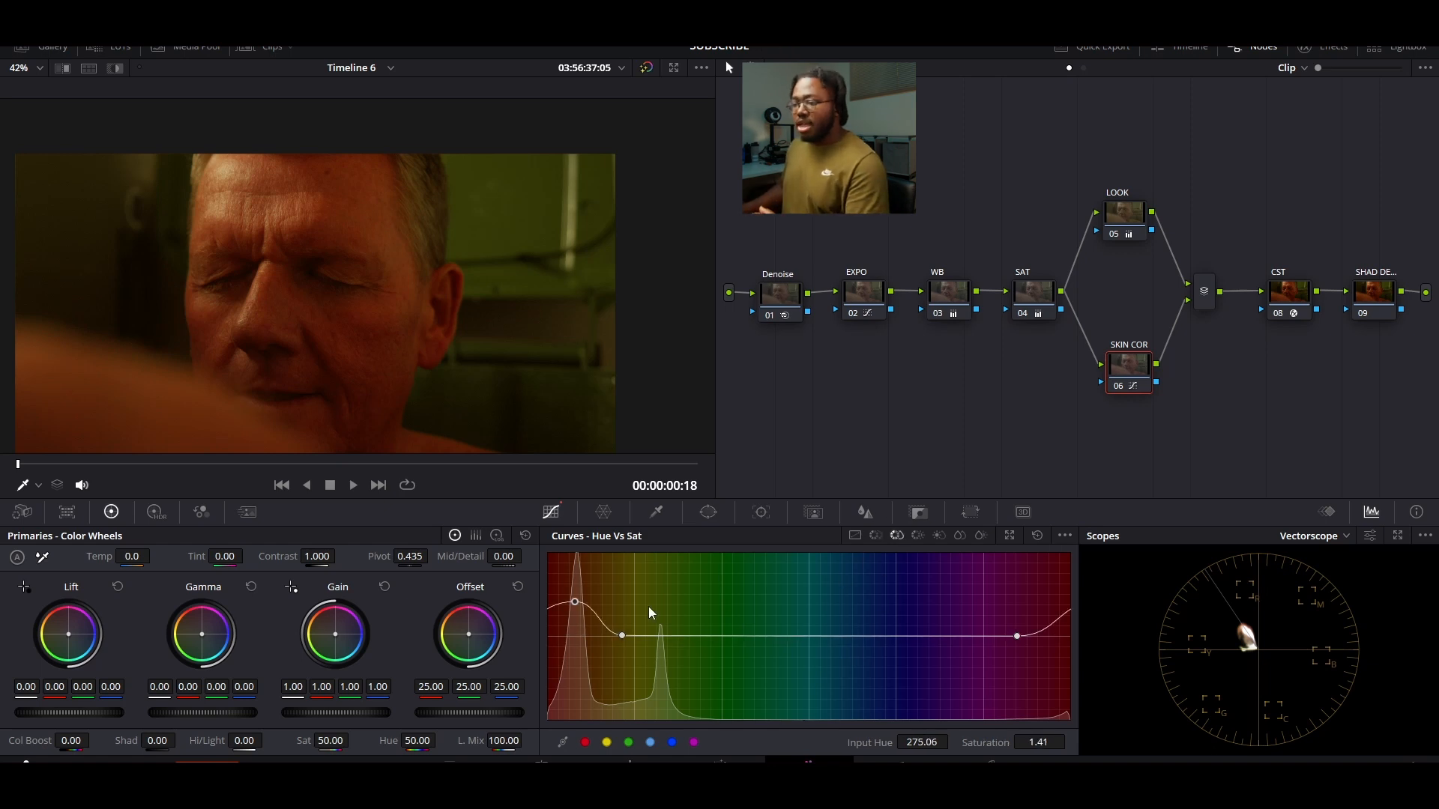
pyautogui.moveTo(572, 601); pyautogui.dragTo(572, 642)
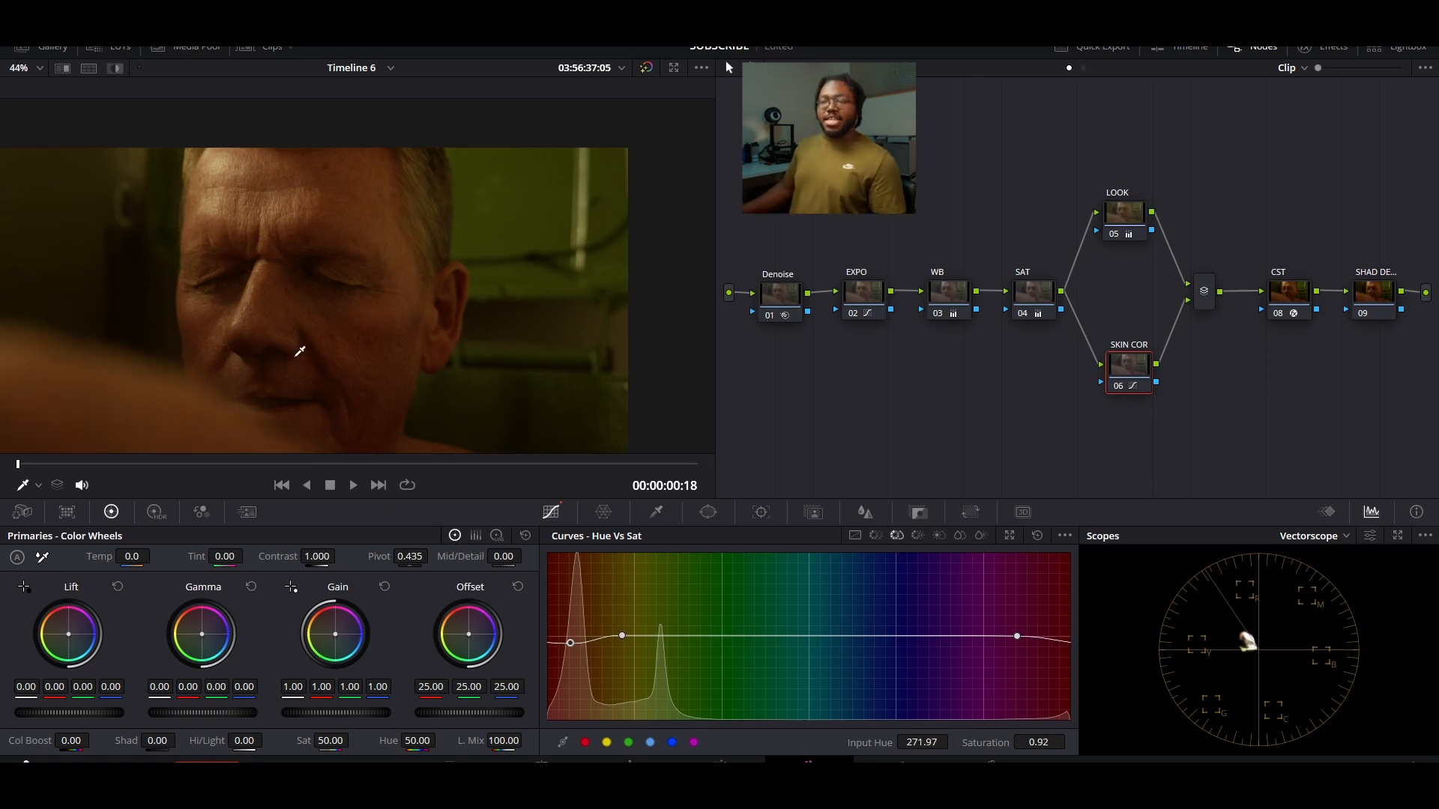
# Compare the forehead skin up close with the SKIN COR node disabled and enabled, checking it against the vectorscope's skin tone line
pyautogui.scroll(2, 300, 352)
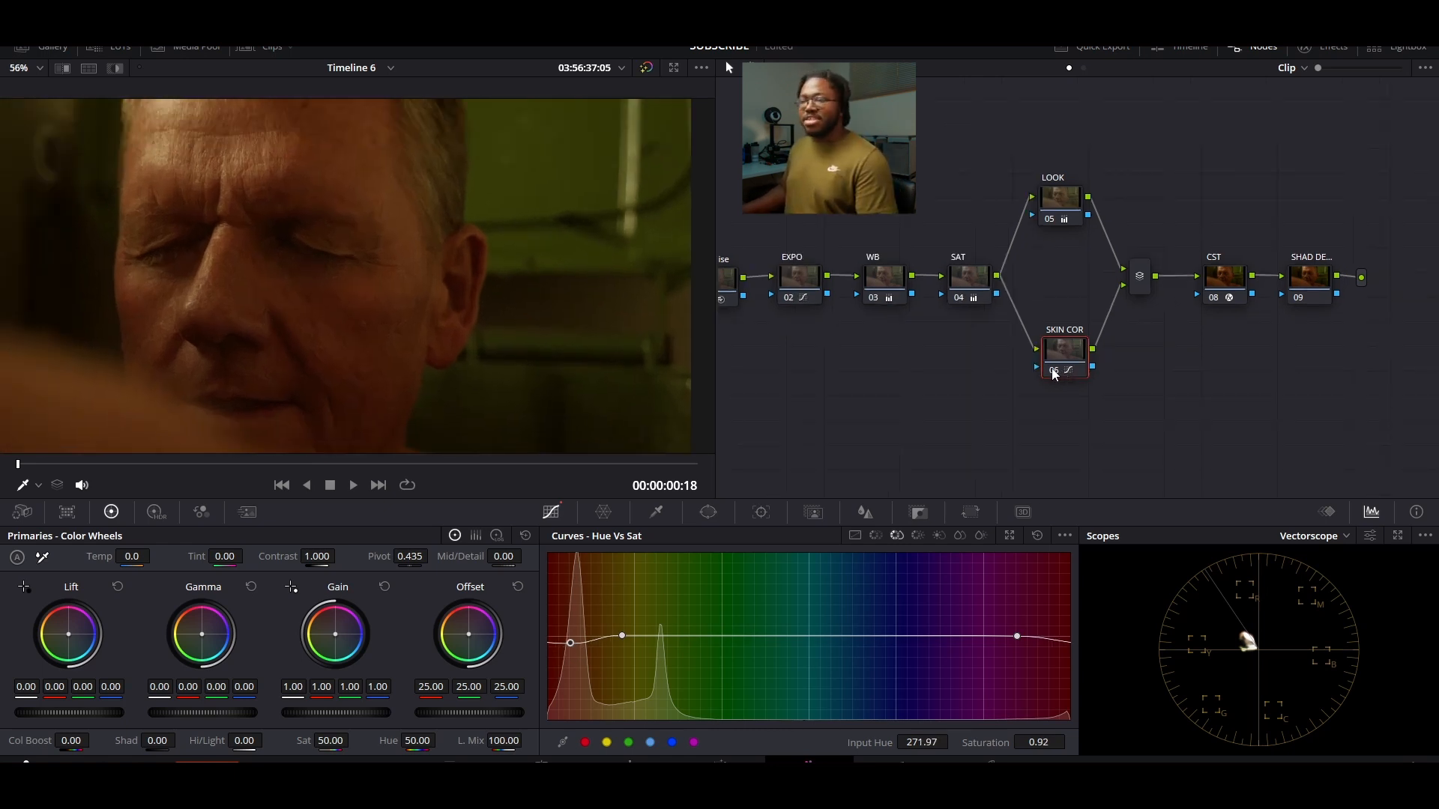
pyautogui.click(1053, 371)
pyautogui.click(1053, 372)
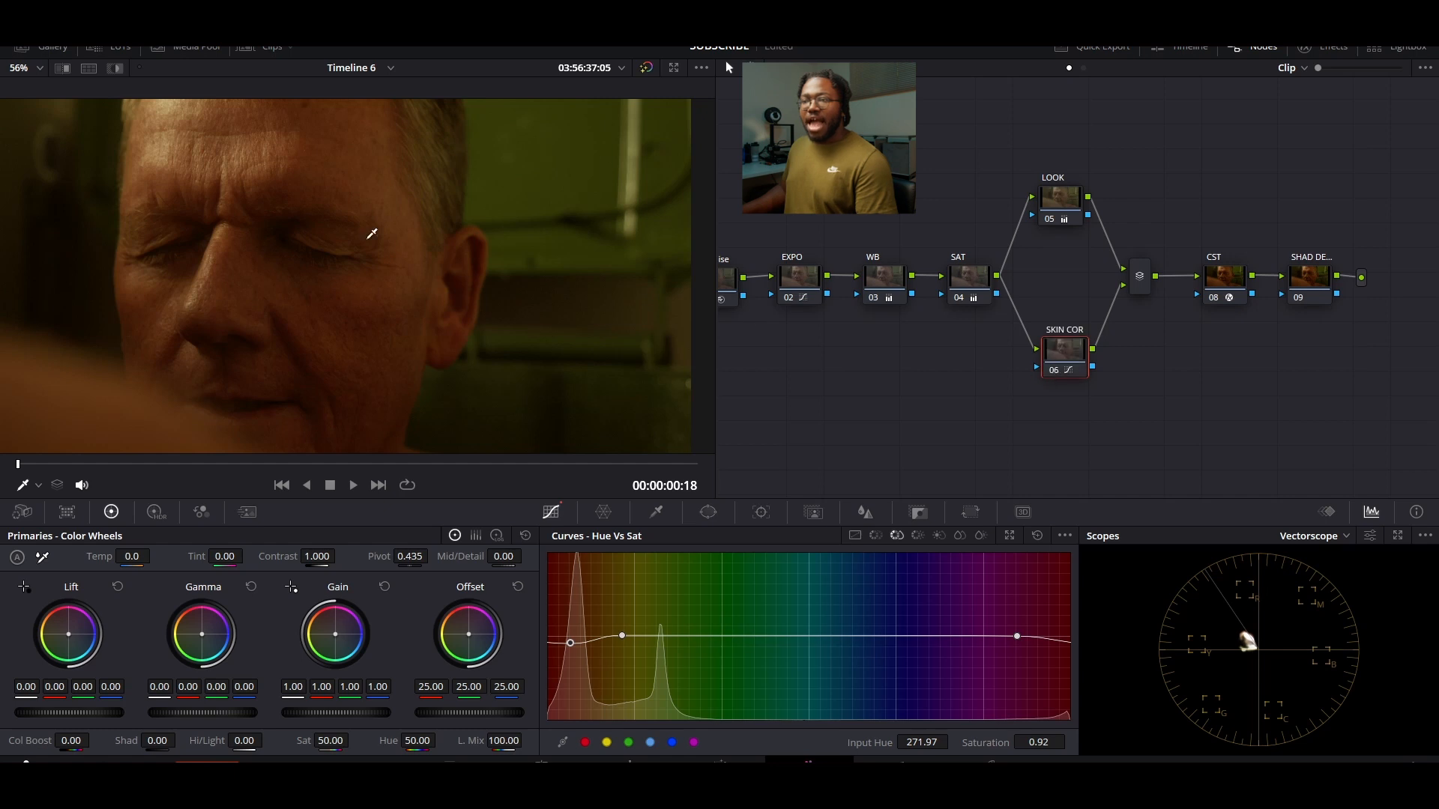
pyautogui.scroll(6, 371, 234)
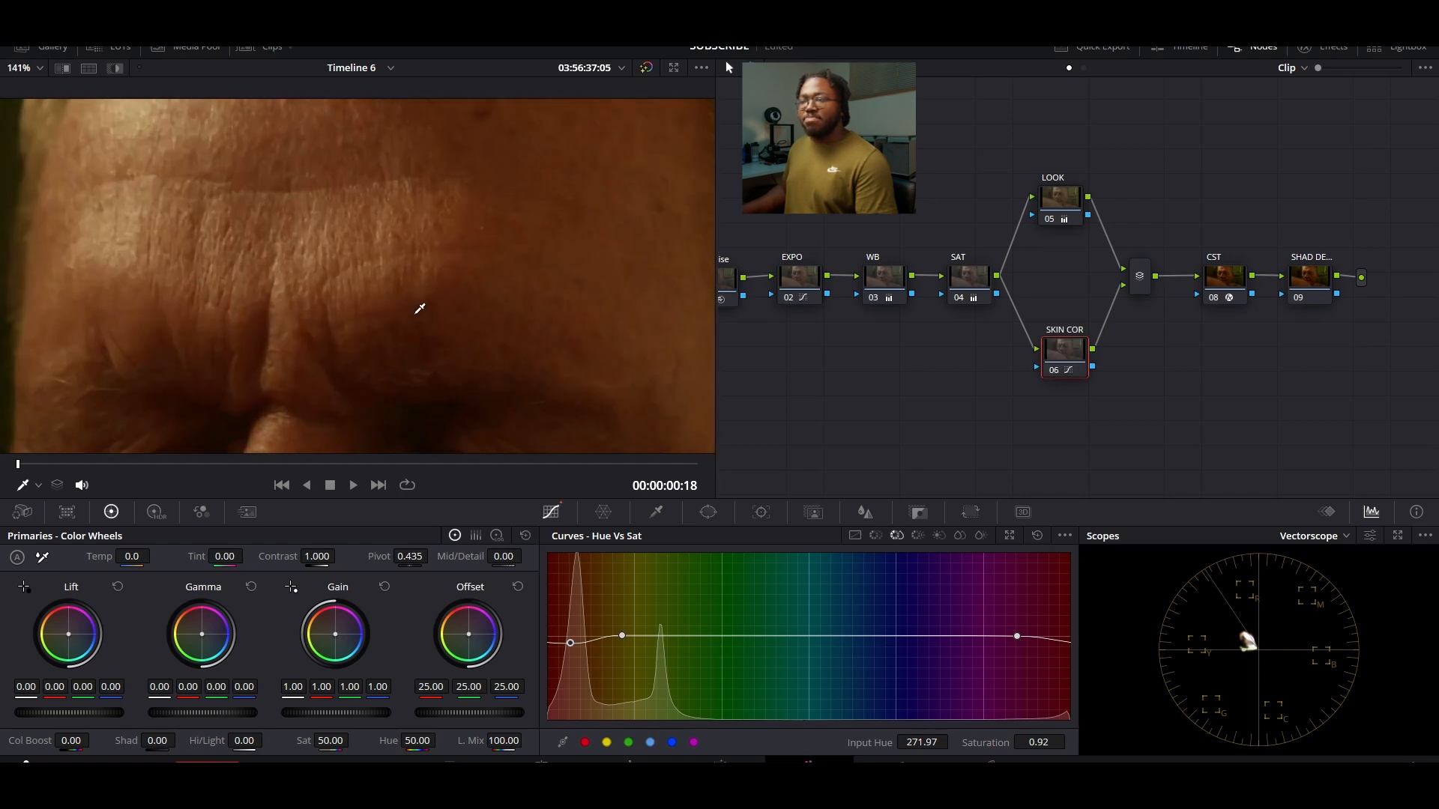
pyautogui.moveTo(425, 318); pyautogui.dragTo(379, 295)
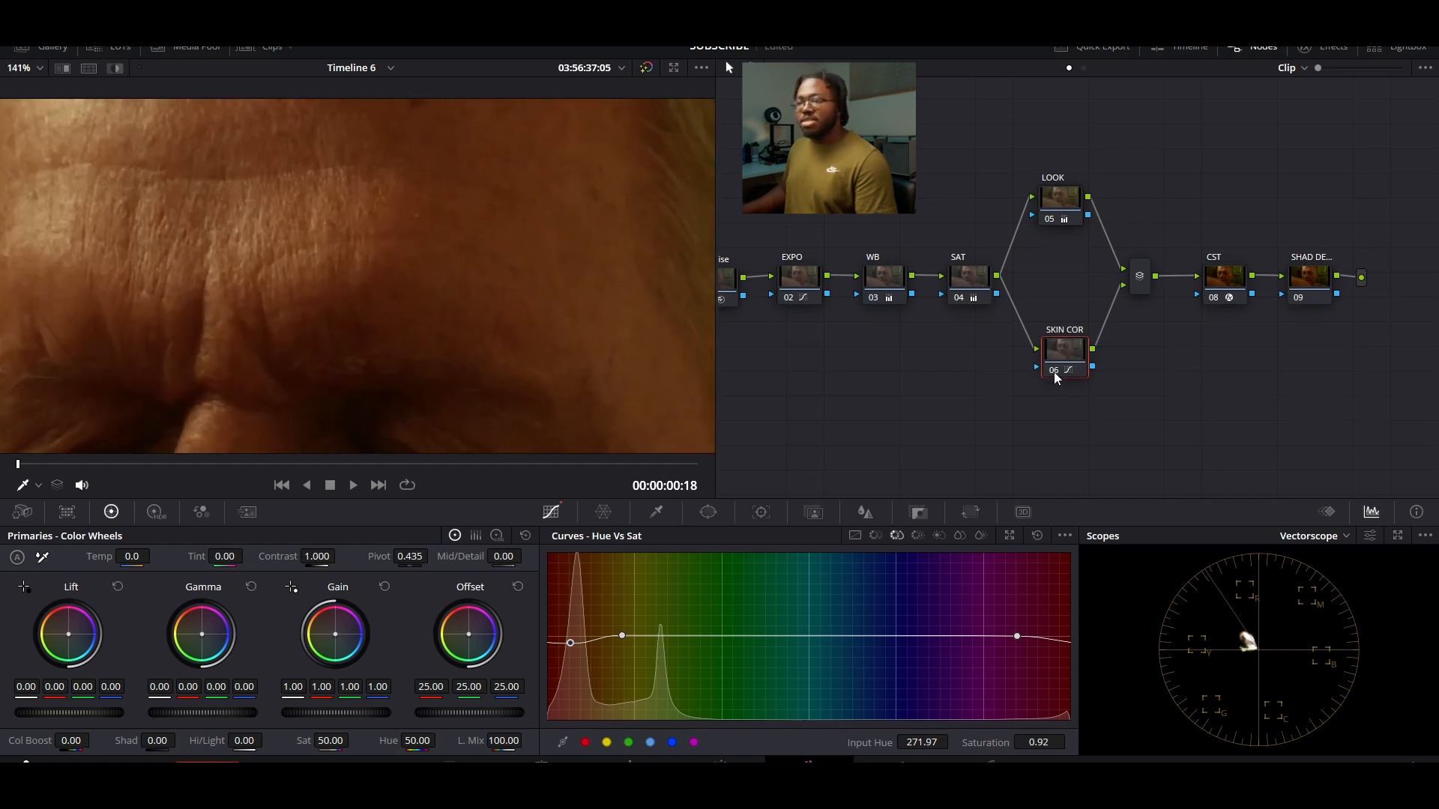
pyautogui.click(1054, 371)
pyautogui.scroll(2, 372, 295)
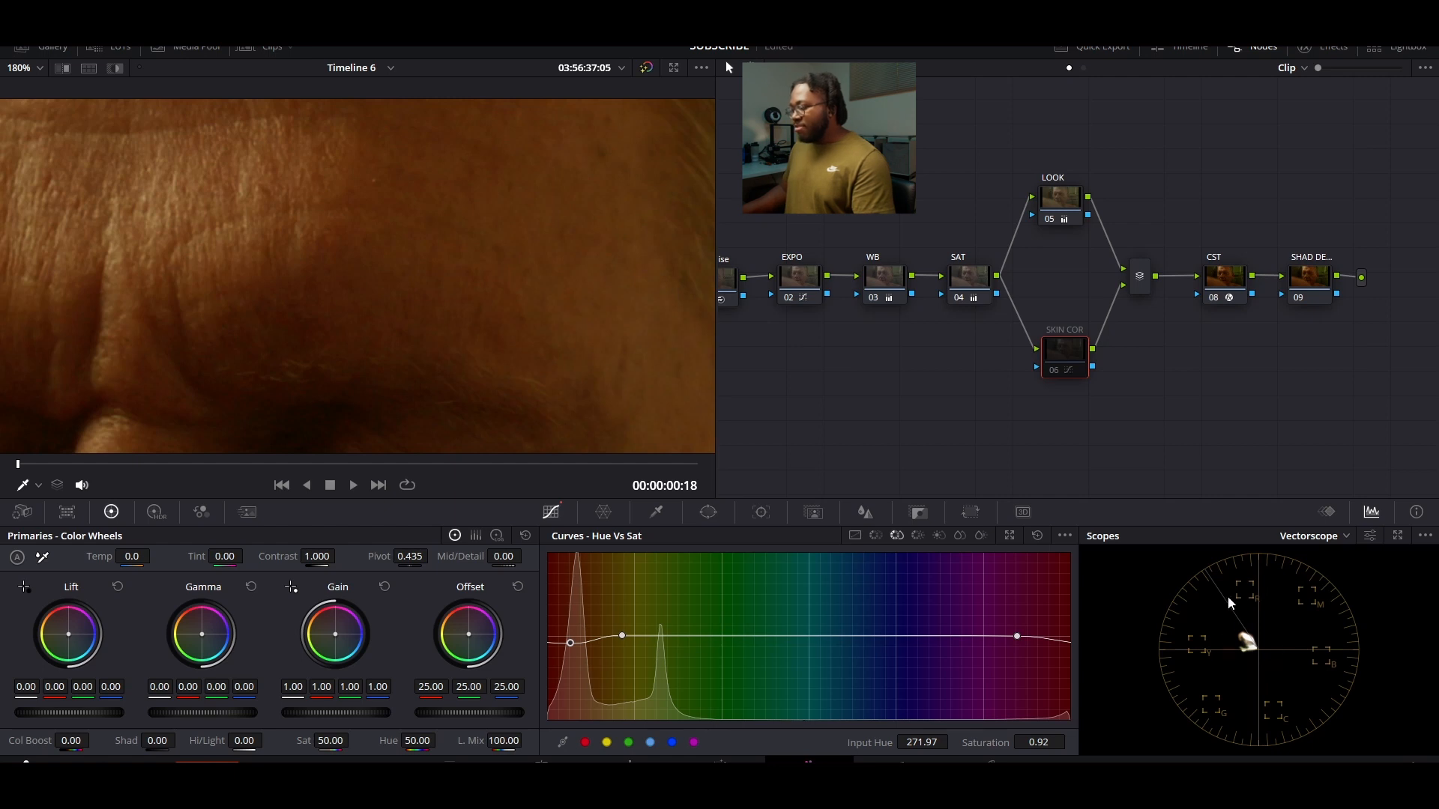
pyautogui.click(1054, 372)
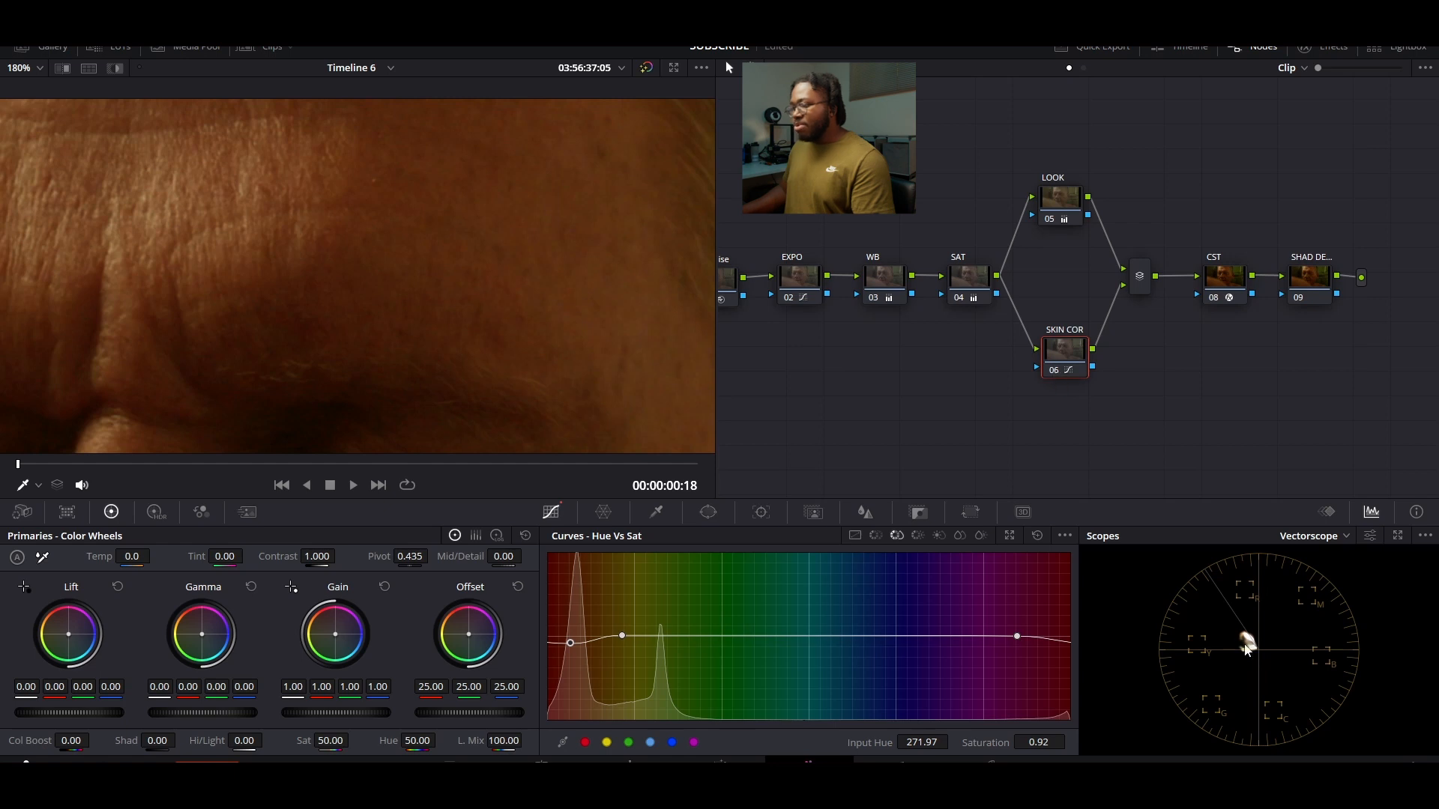
pyautogui.click(1050, 376)
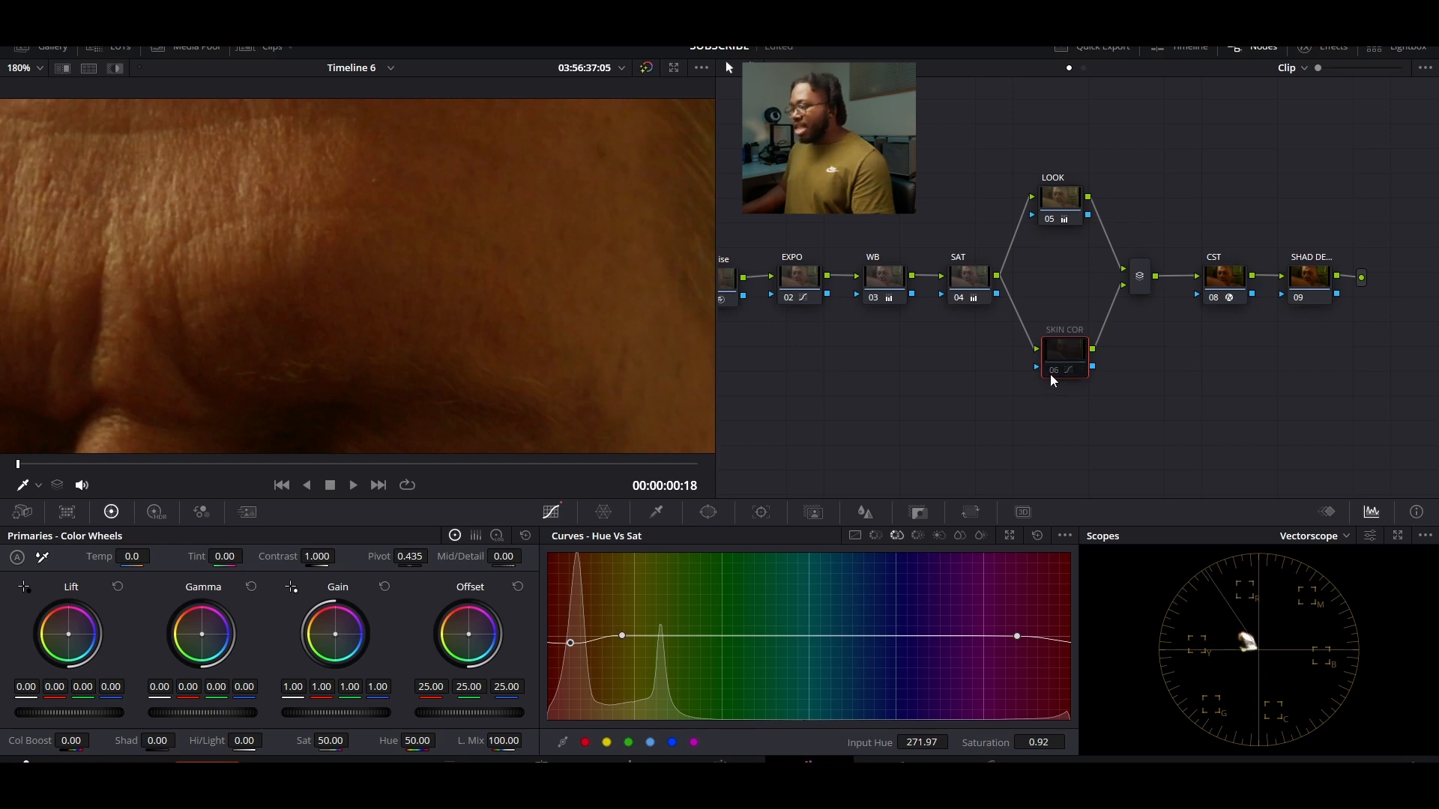
pyautogui.click(1049, 374)
pyautogui.click(1049, 375)
# Shift SKIN COR's yellow Hue Vs Sat point outward to input hue 330.68 at saturation 0.99, and compare the node off and on
pyautogui.moveTo(622, 635); pyautogui.dragTo(656, 638)
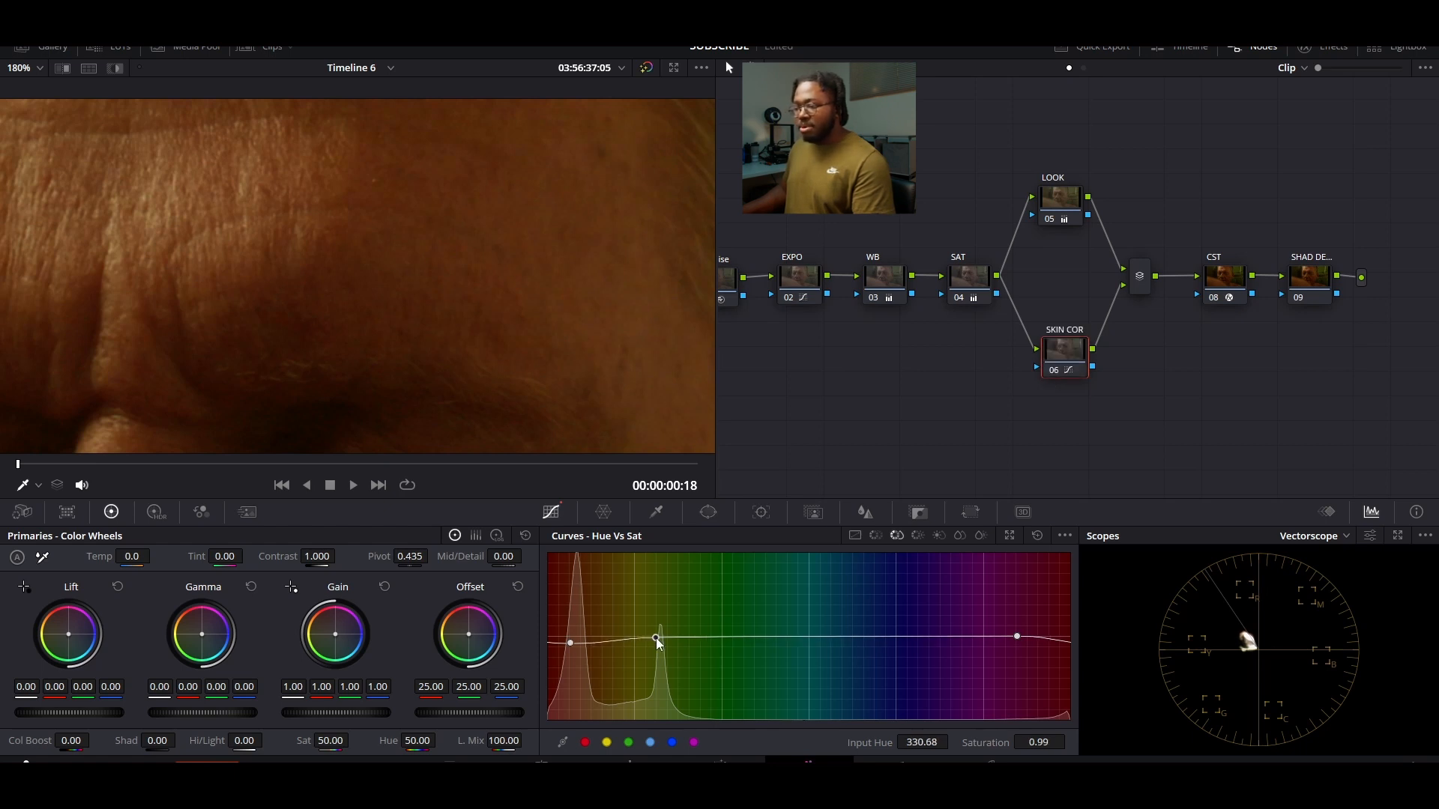
pyautogui.click(1055, 373)
pyautogui.click(1055, 373)
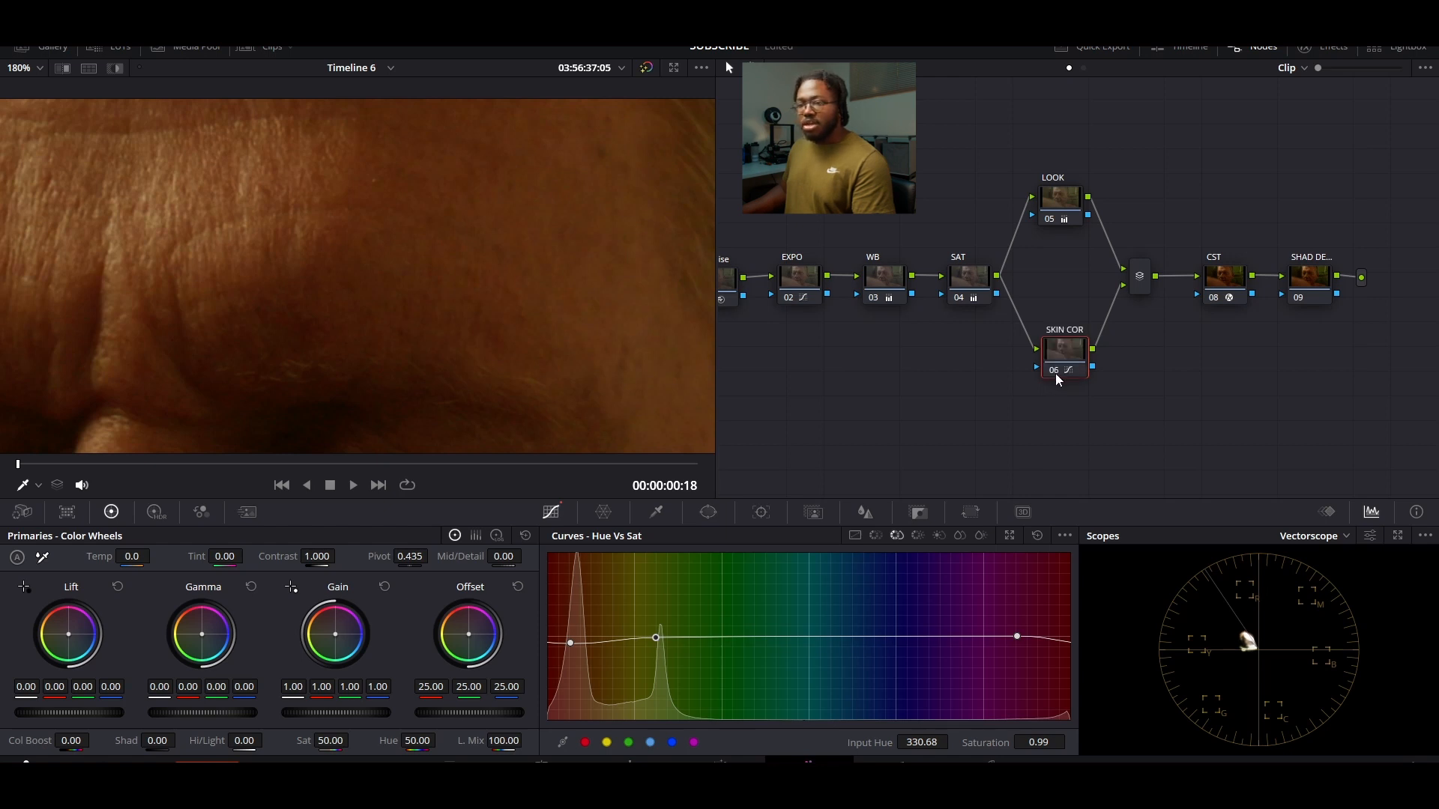
pyautogui.scroll(-5, 539, 347)
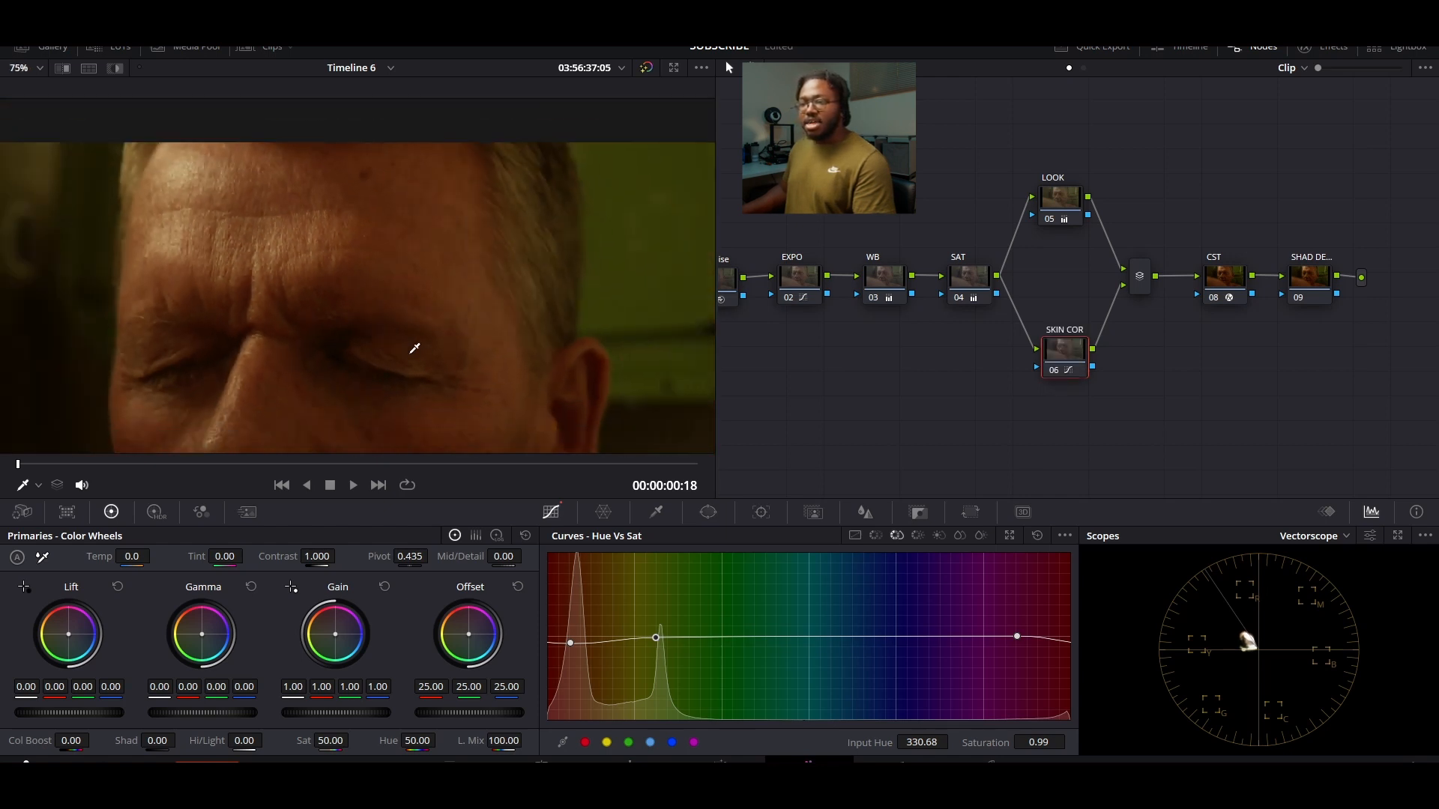
pyautogui.scroll(-5, 414, 349)
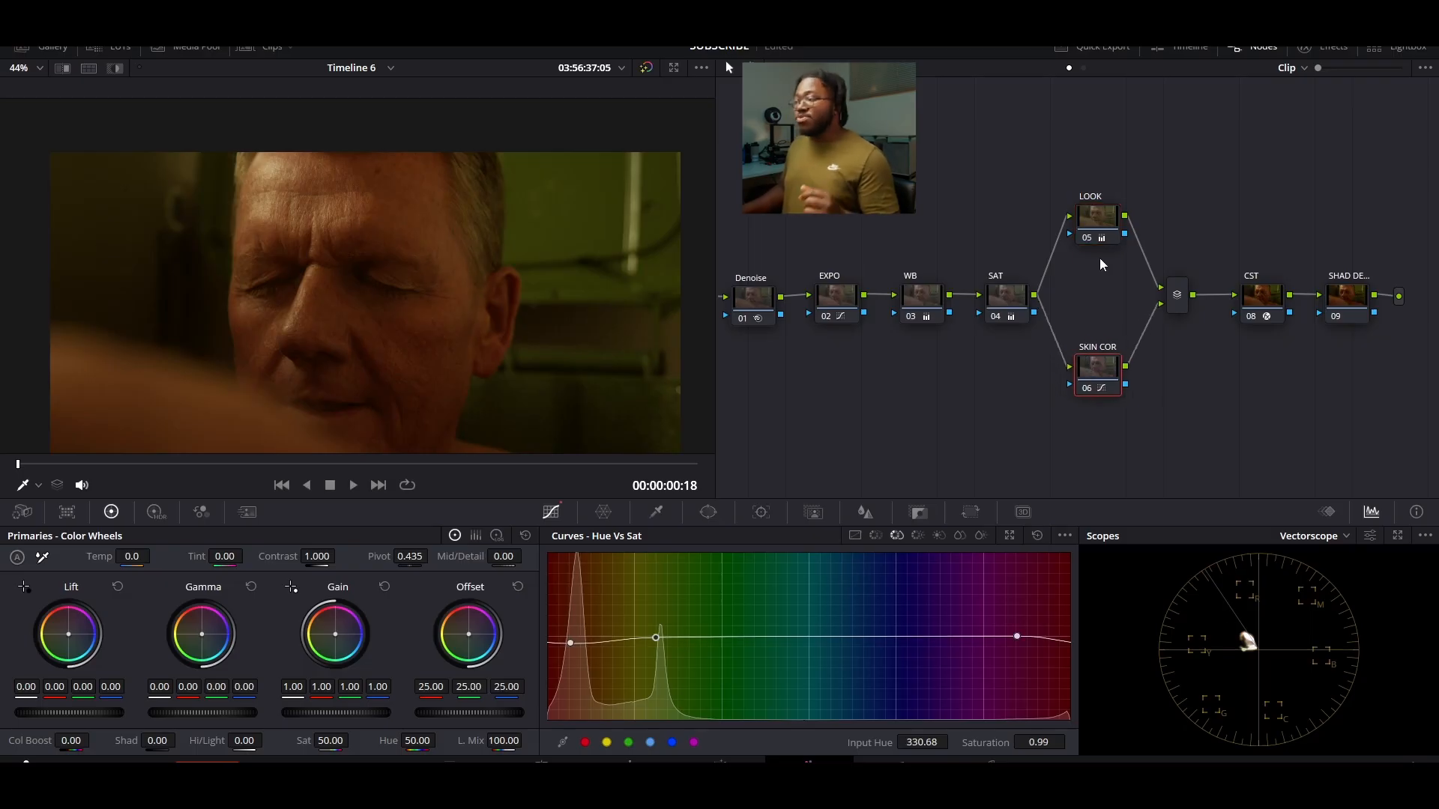
# Reset the LOOK node's primaries and push its gamma slightly toward blue (blue 0.01)
pyautogui.click(1098, 223)
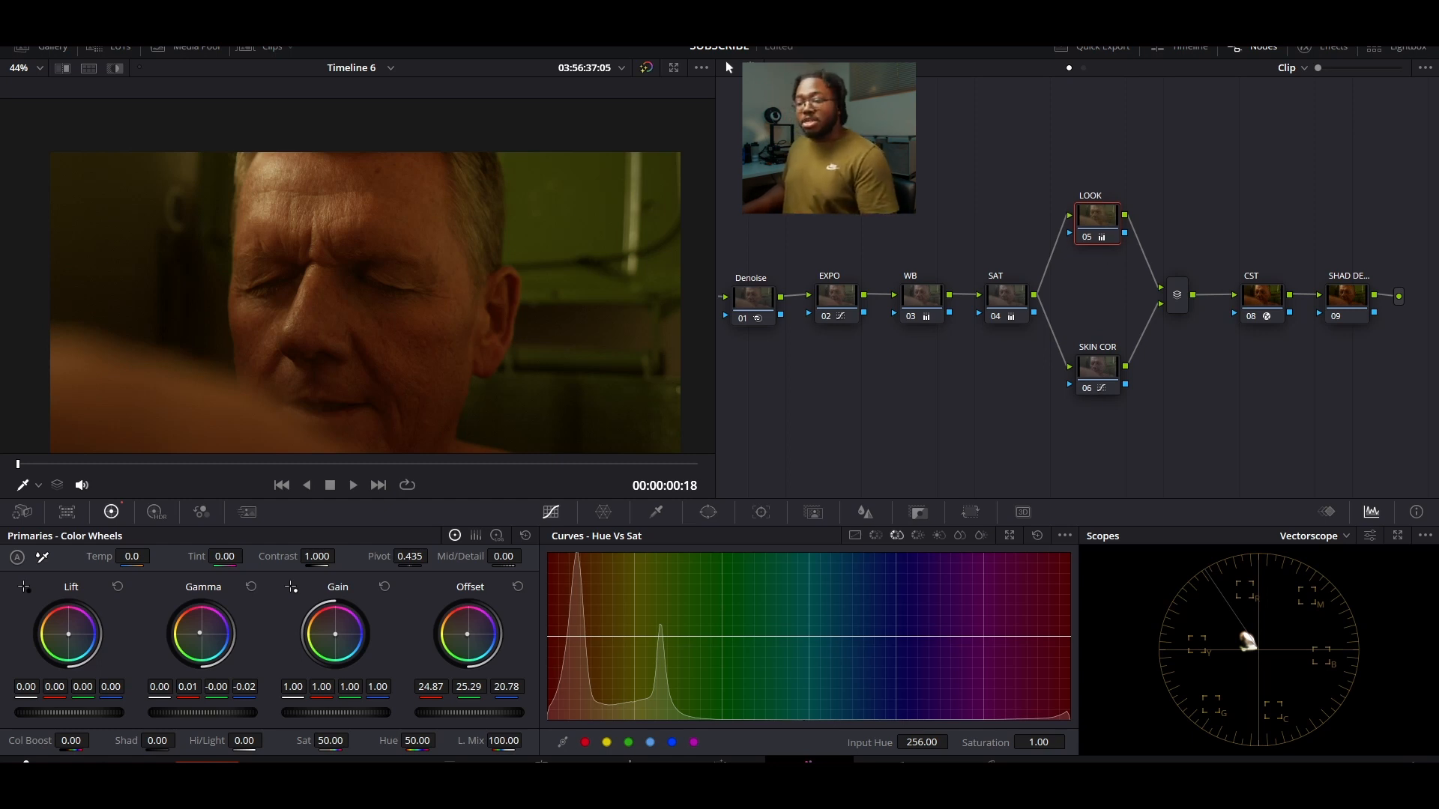
pyautogui.click(525, 535)
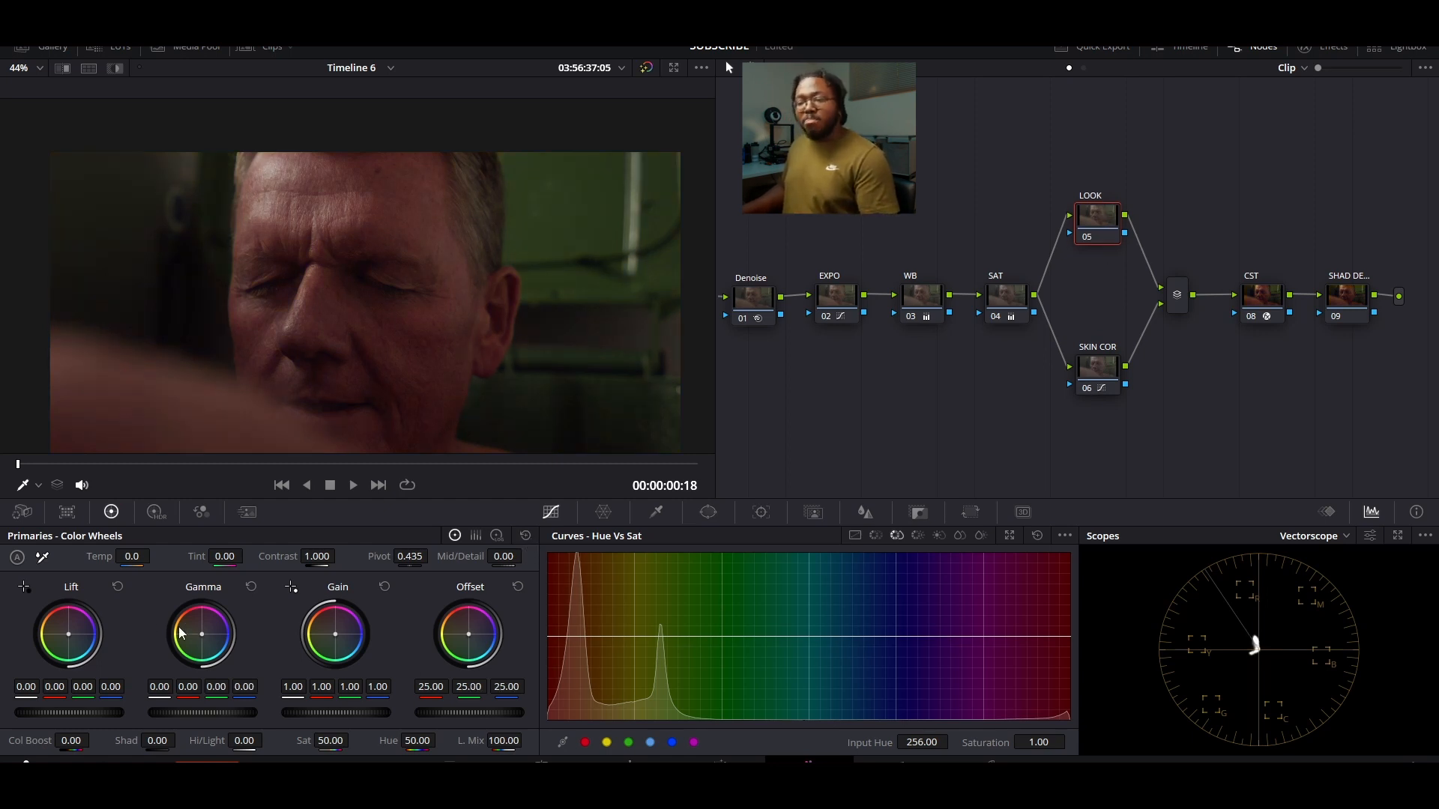
pyautogui.moveTo(208, 642); pyautogui.dragTo(213, 643)
# Neutralize the skin-tone point on SKIN COR, setting its saturation to 1.00 and its hue rotation to -0.80
pyautogui.click(1098, 376)
pyautogui.moveTo(570, 641); pyautogui.dragTo(568, 636)
pyautogui.click(875, 537)
pyautogui.click(896, 535)
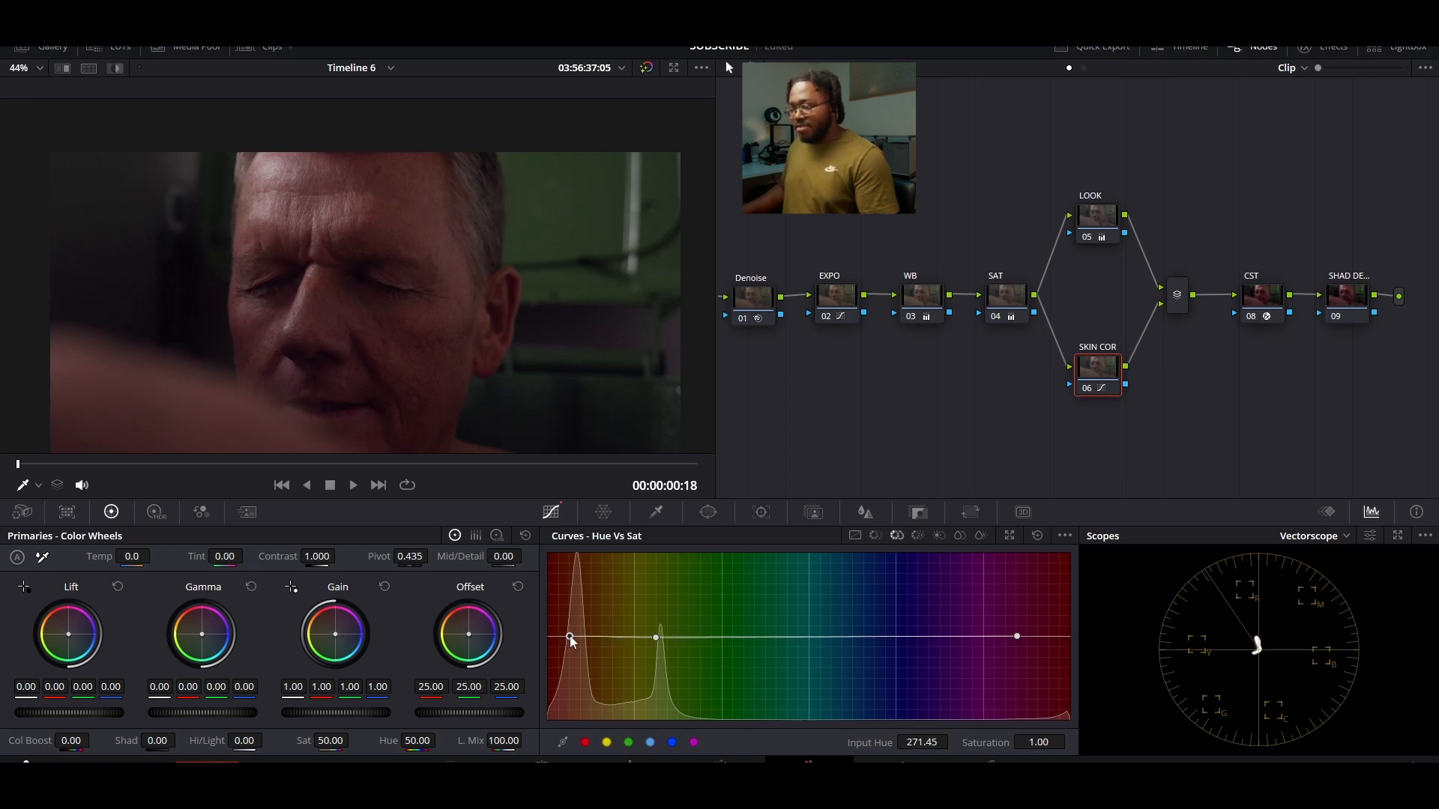
# Cool the LOOK node toward teal-blue with gamma red -0.02 and blue 0.03, and offset 22.34, 25.14, 27.92
pyautogui.click(1107, 223)
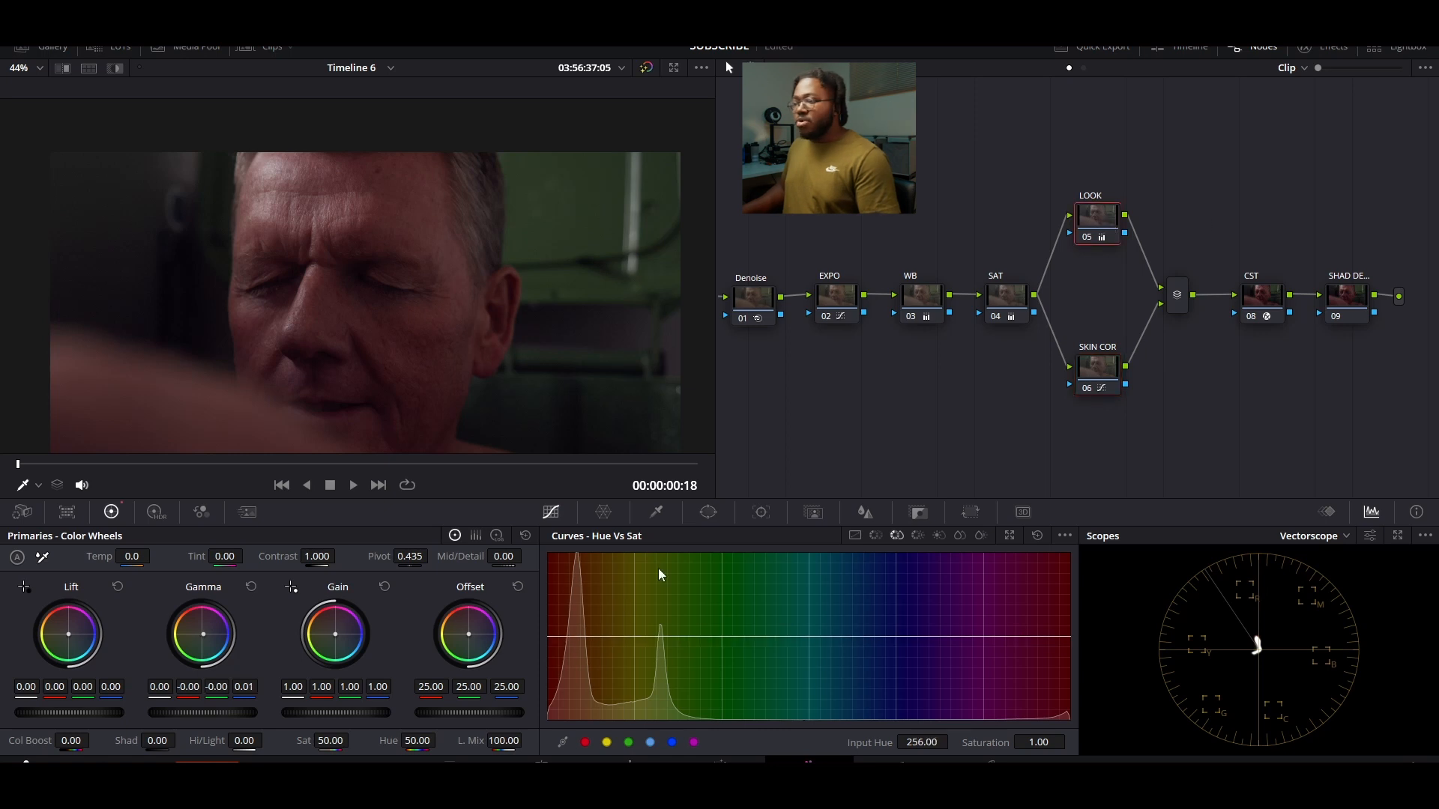
pyautogui.moveTo(203, 634); pyautogui.dragTo(203, 634)
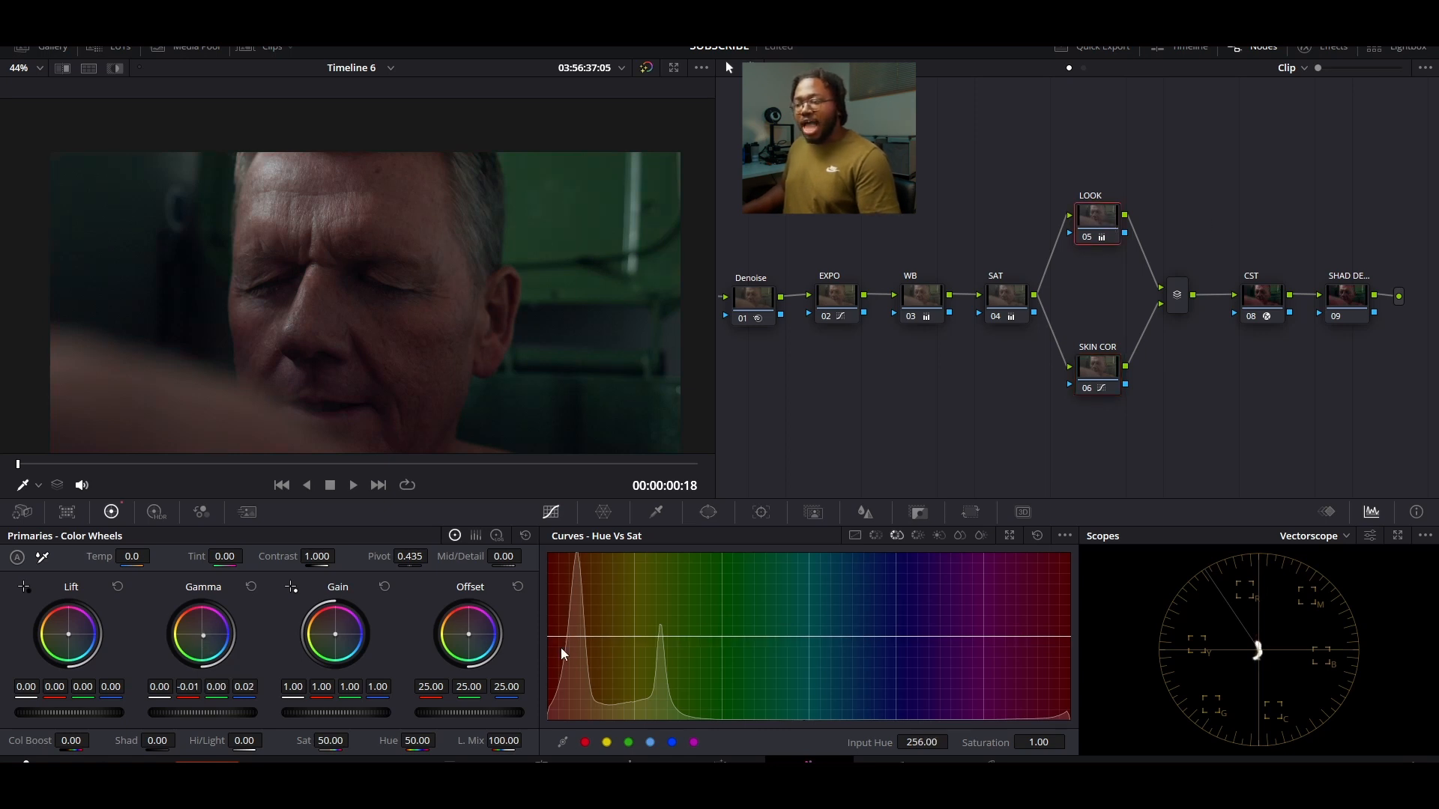
pyautogui.moveTo(486, 642); pyautogui.dragTo(497, 637)
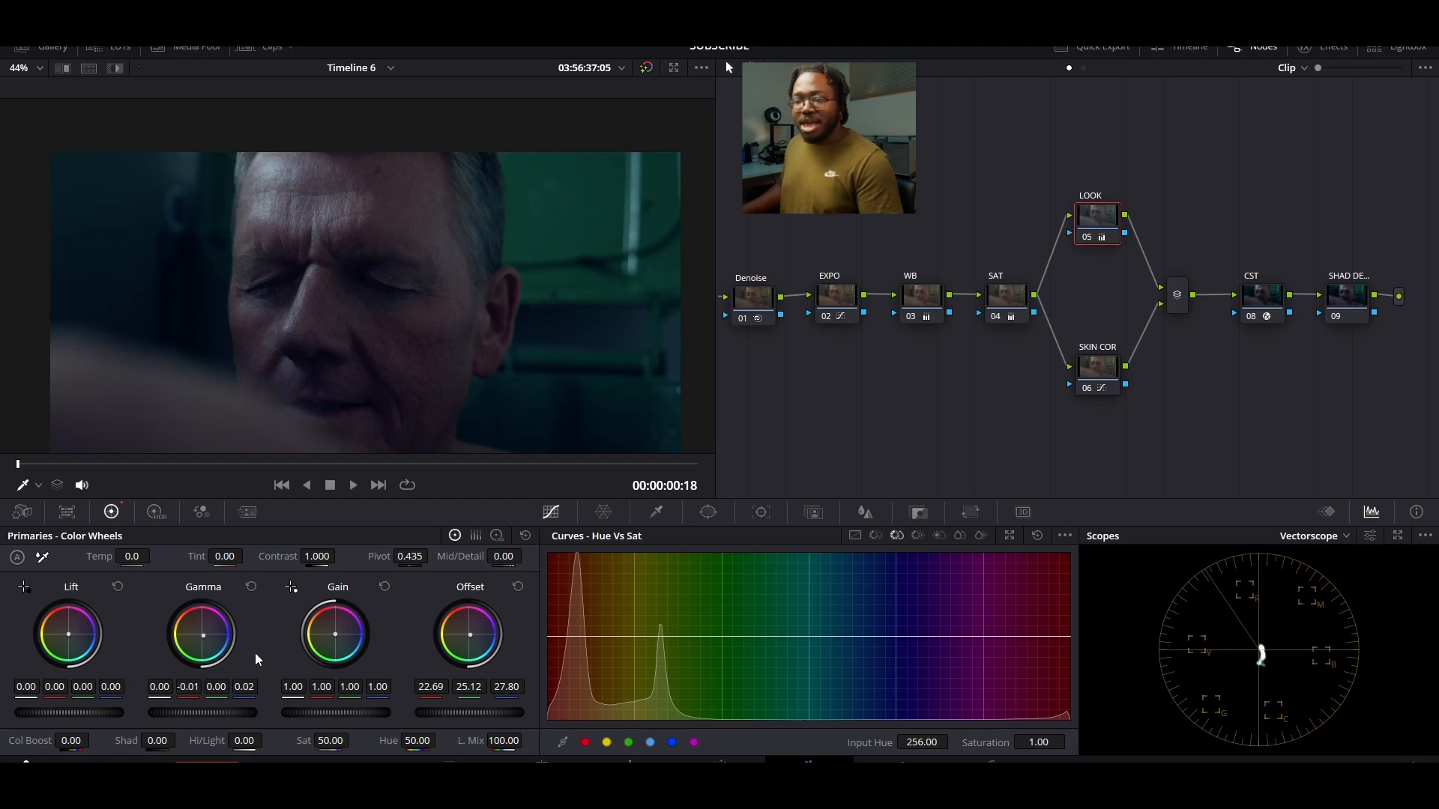
pyautogui.moveTo(203, 635); pyautogui.dragTo(205, 636)
pyautogui.moveTo(470, 634); pyautogui.dragTo(470, 636)
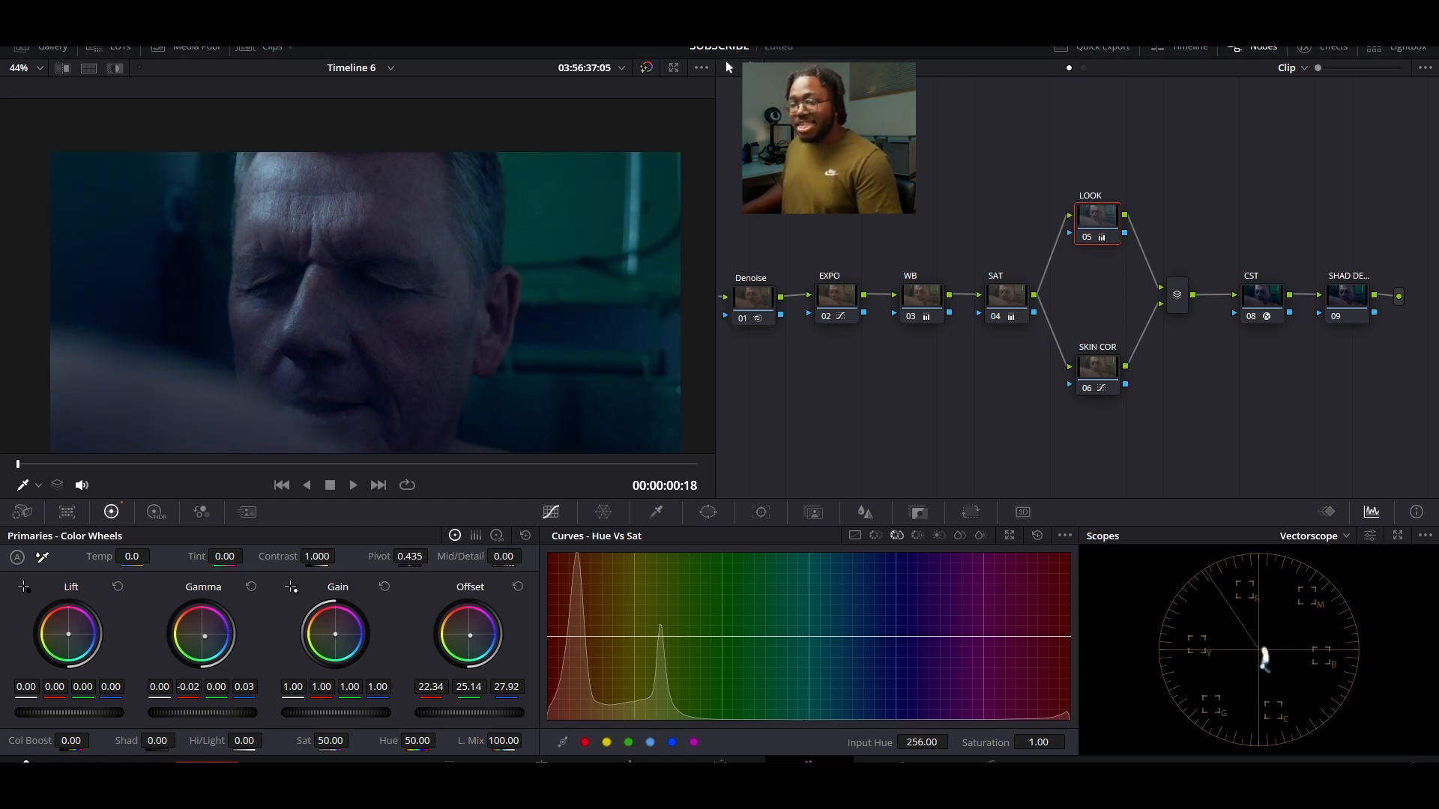
pyautogui.click(1361, 301)
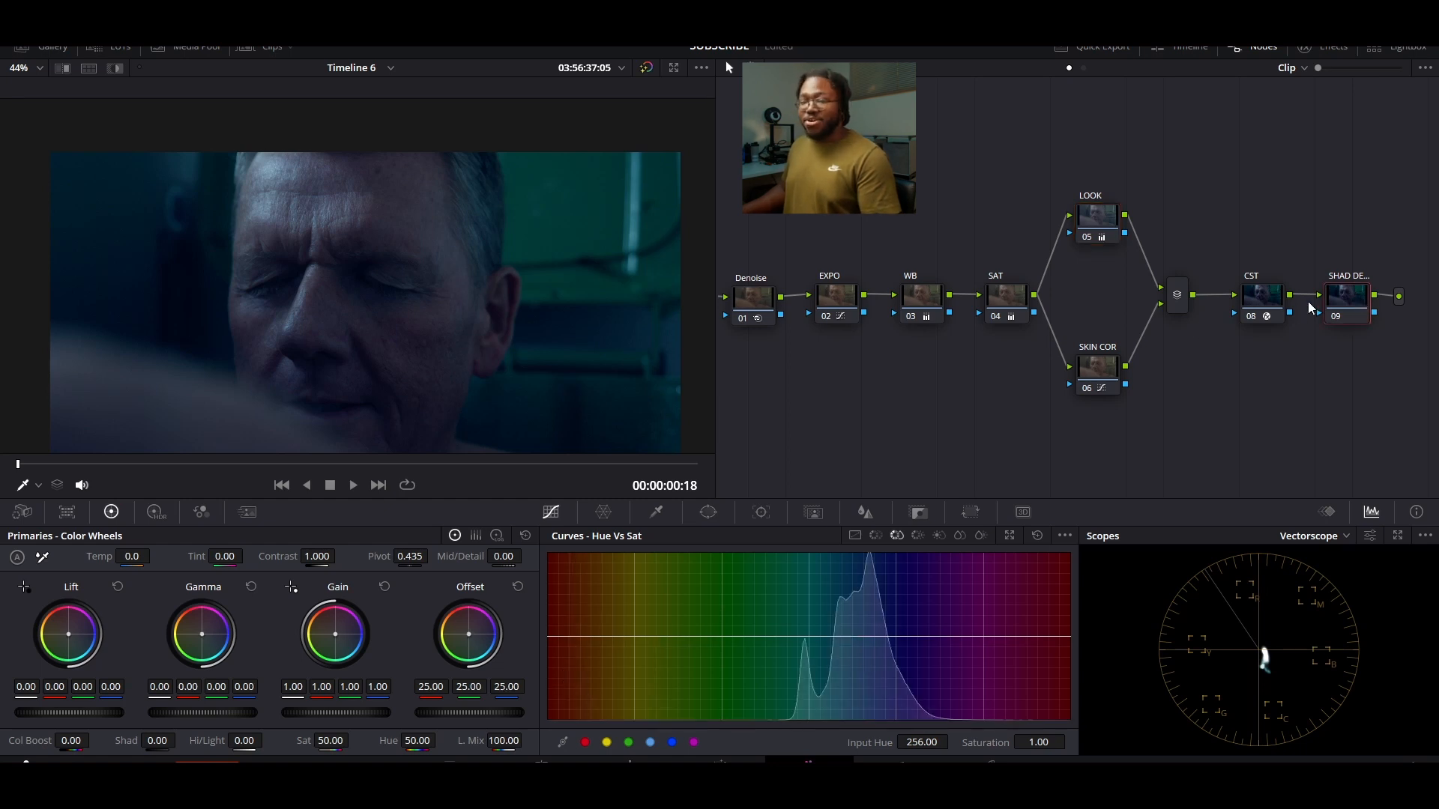
pyautogui.moveTo(1308, 325); pyautogui.dragTo(1284, 313)
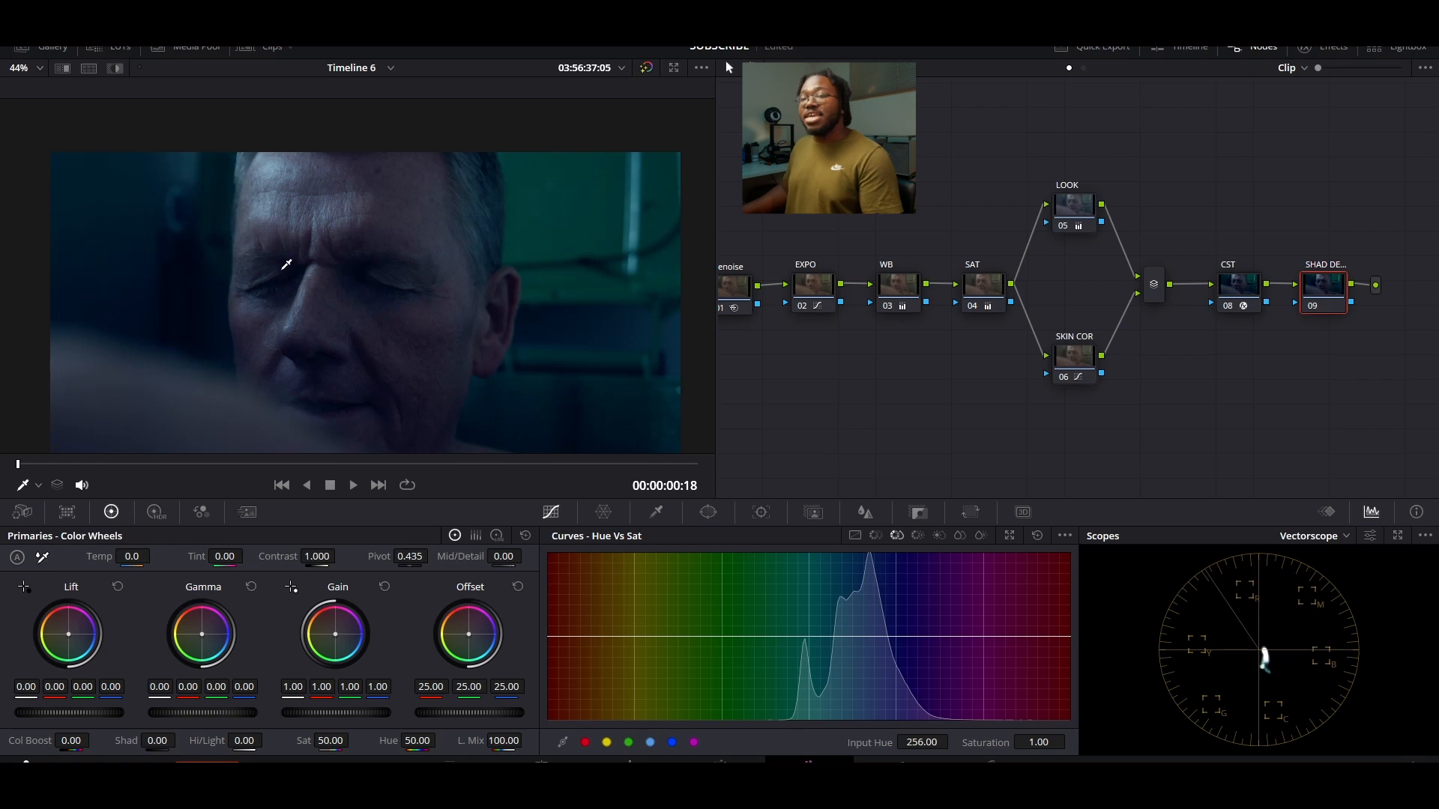
pyautogui.scroll(1, 412, 269)
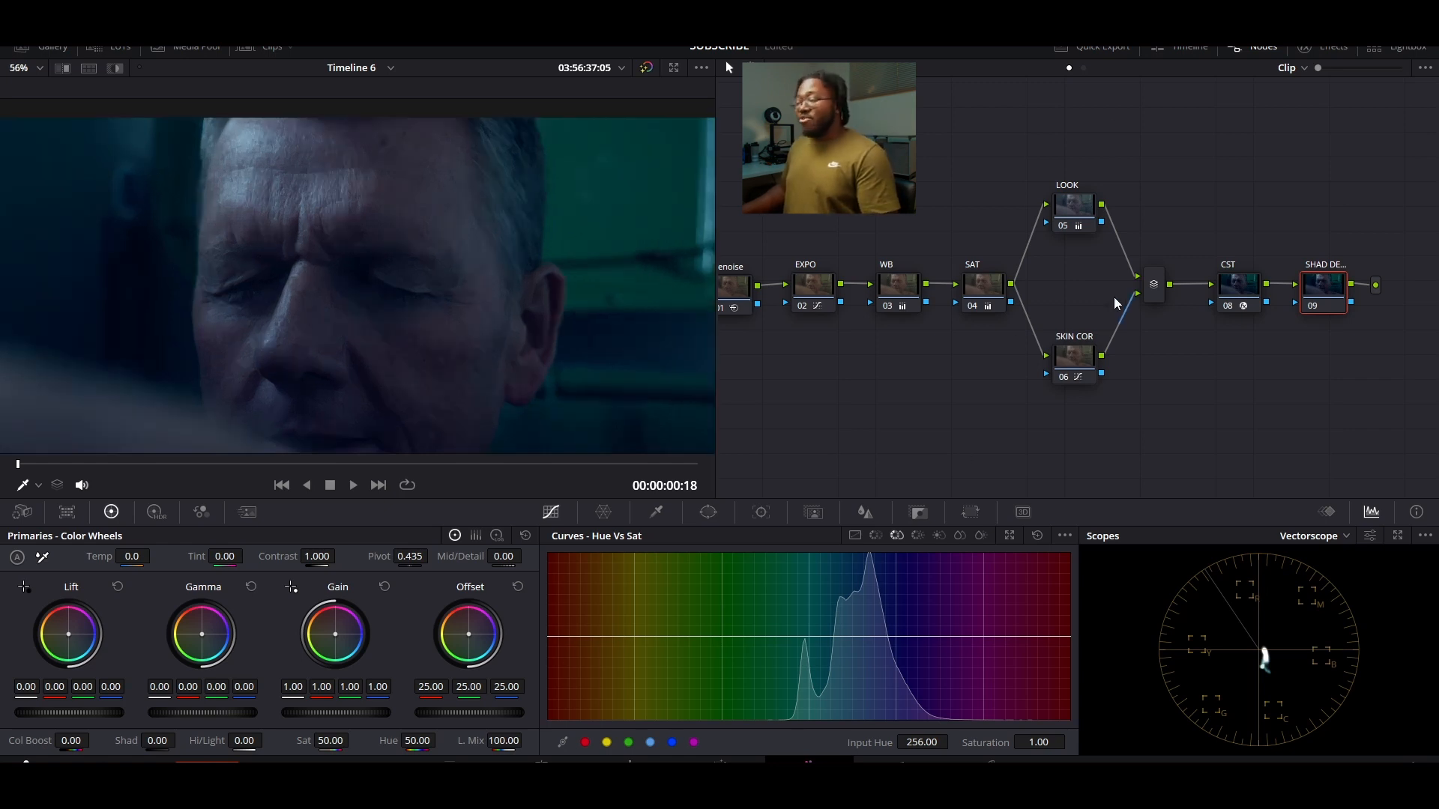
pyautogui.moveTo(1325, 286); pyautogui.dragTo(1322, 287)
pyautogui.click(1074, 206)
pyautogui.scroll(-2, 473, 311)
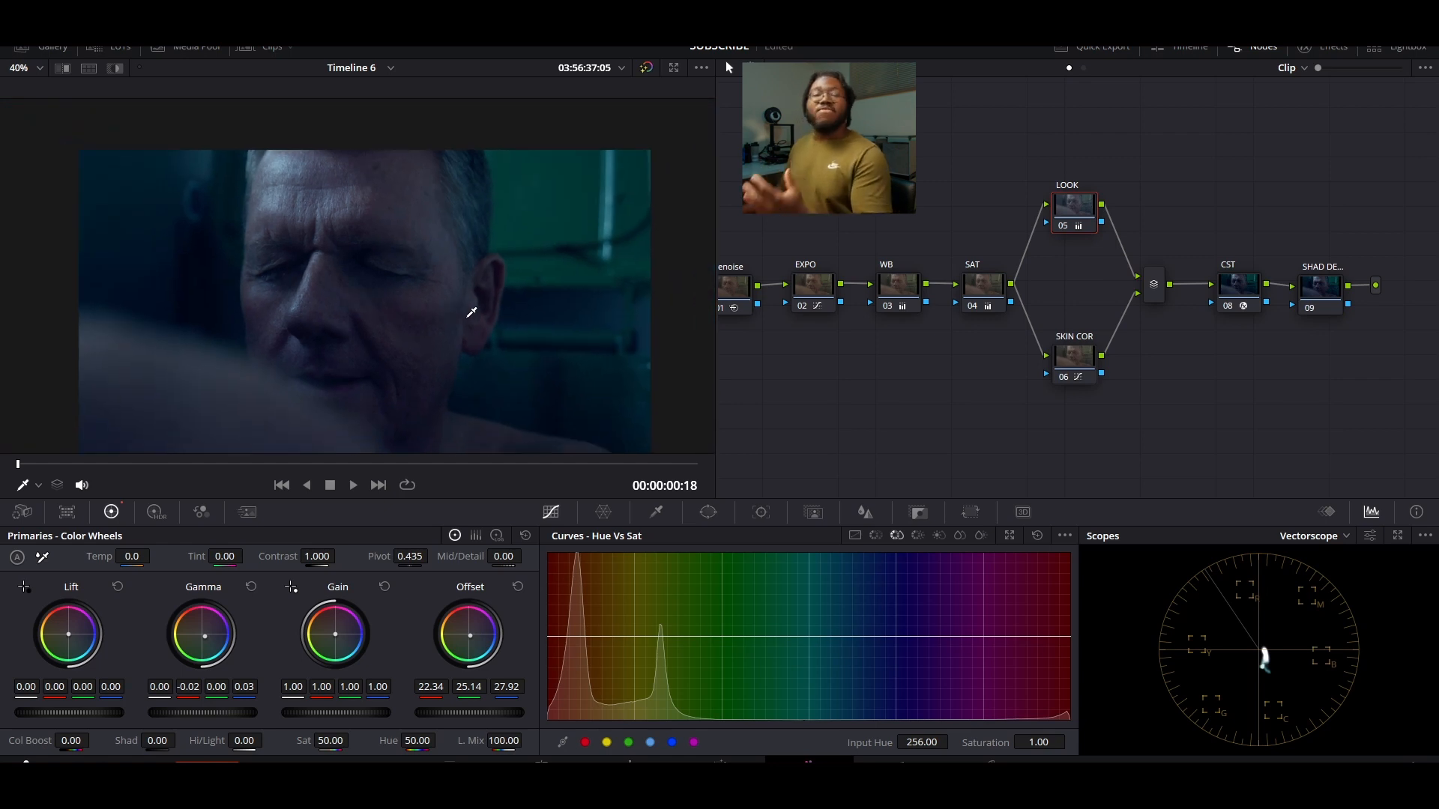
# Raise the skin-tone point on SKIN COR's Hue Vs Sat curve to a saturation of 1.84
pyautogui.click(1071, 362)
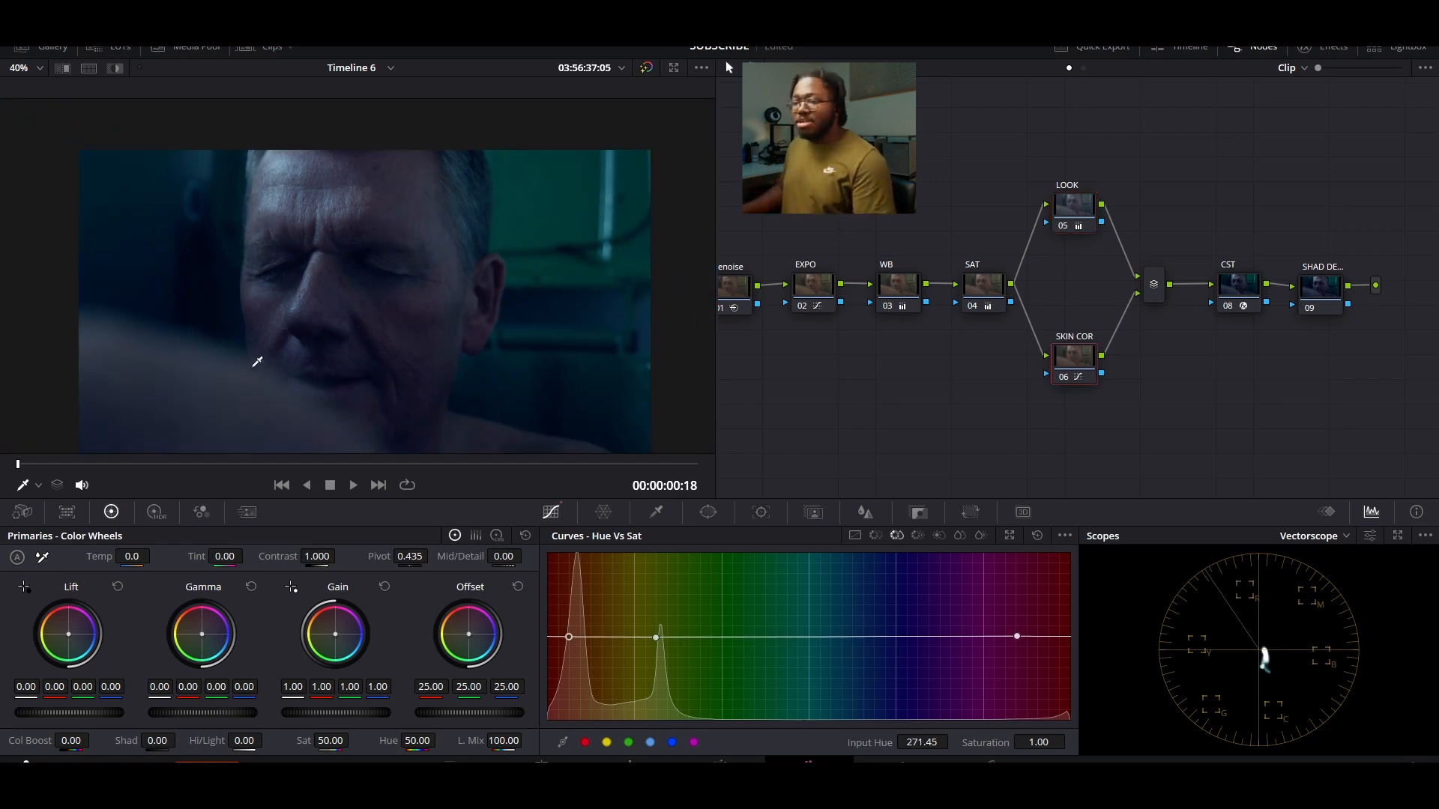
pyautogui.scroll(4, 305, 363)
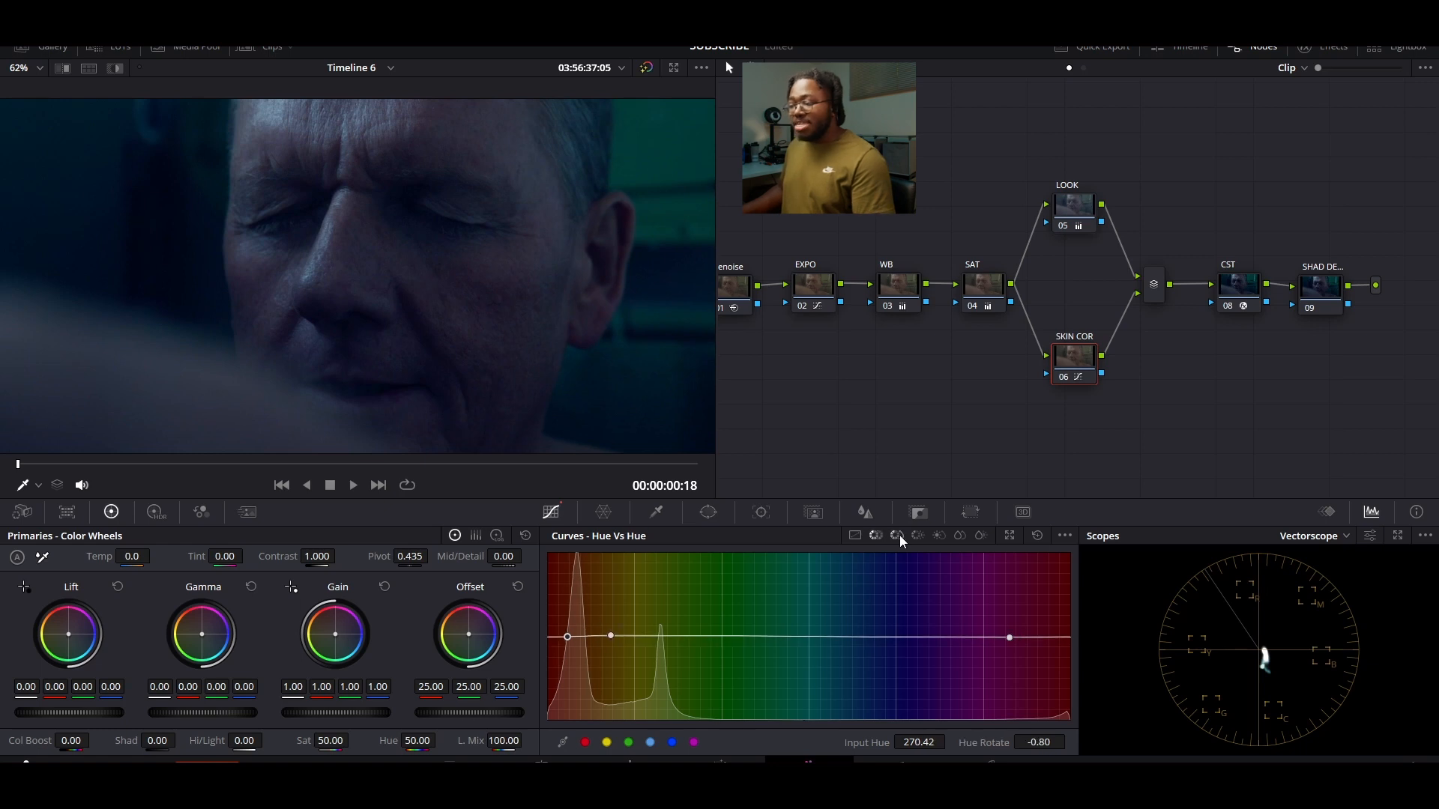
pyautogui.moveTo(563, 637); pyautogui.dragTo(568, 565)
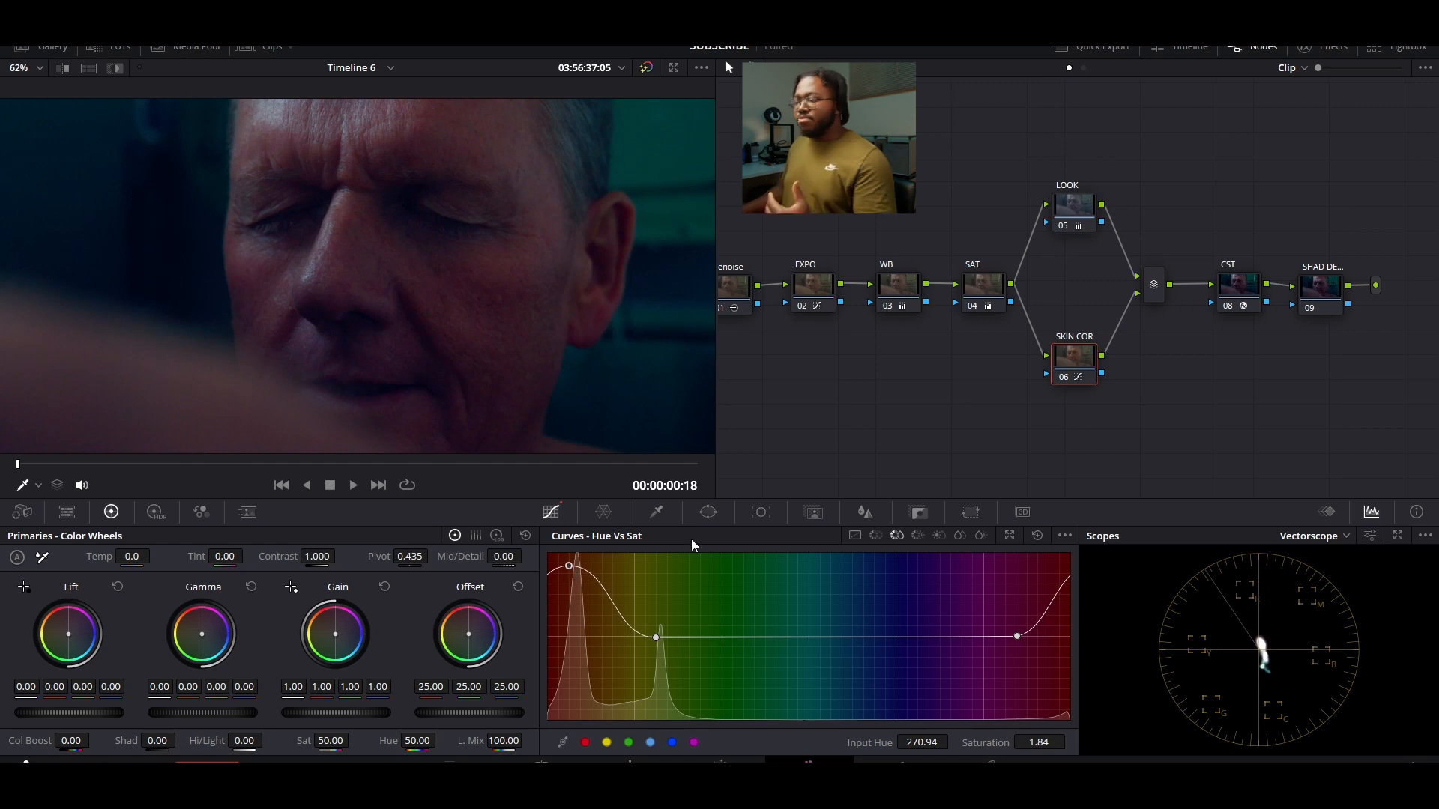
# In SKIN COR's Hue Vs Hue curve, rotate the skin-tone point to -12.00 and move the outer points to input hues 312.65 and 178.75
pyautogui.click(875, 535)
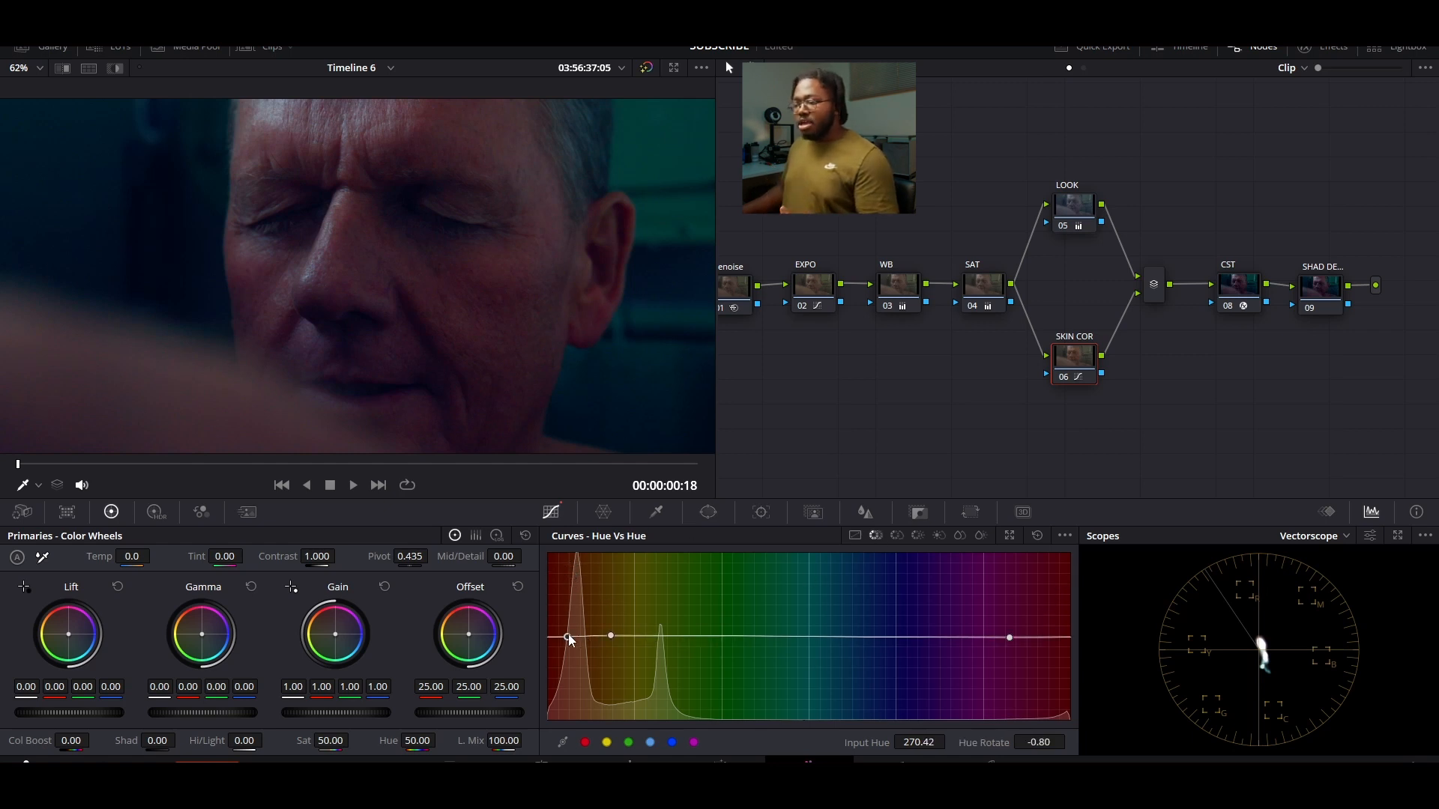
pyautogui.moveTo(568, 636); pyautogui.dragTo(568, 641)
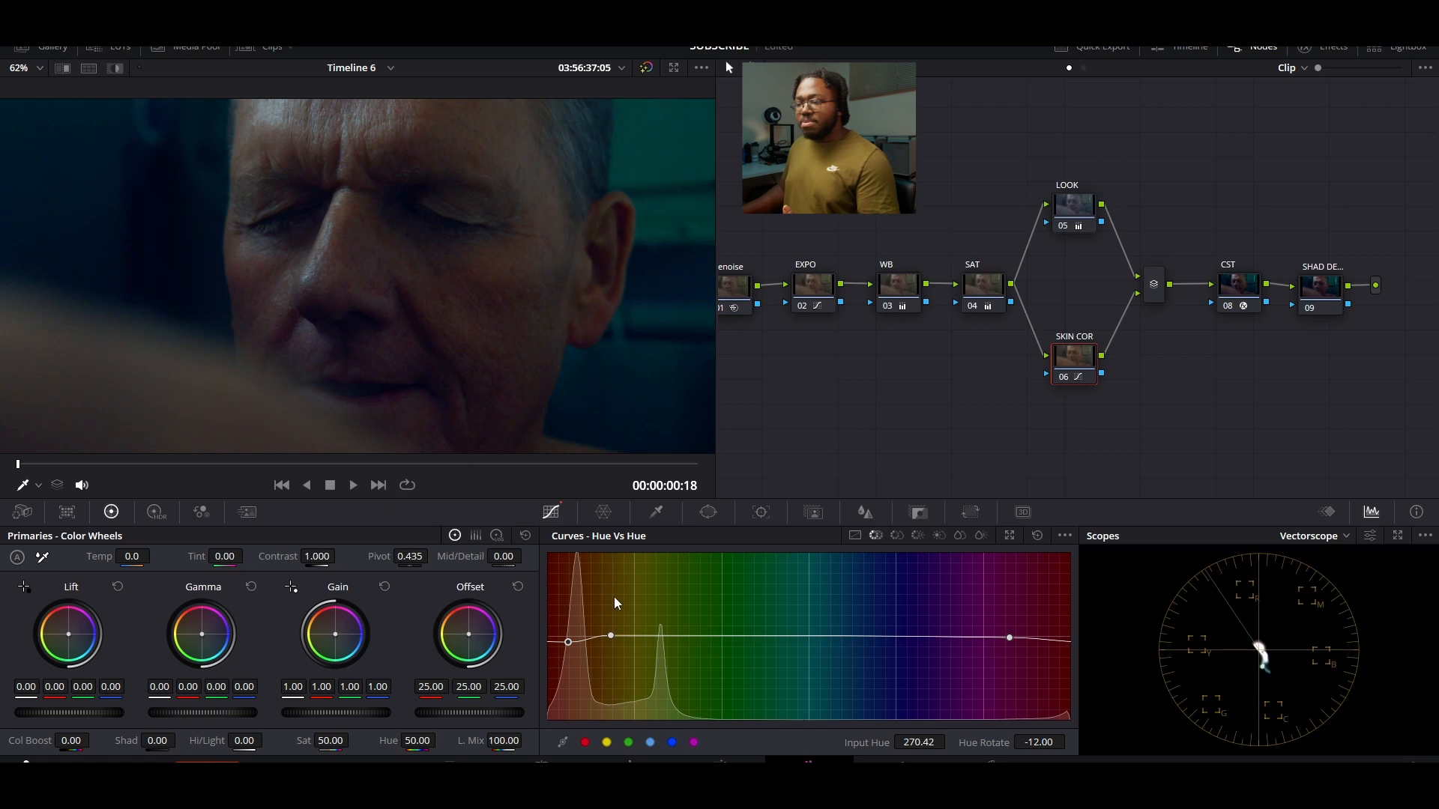
pyautogui.moveTo(1010, 643); pyautogui.dragTo(955, 642)
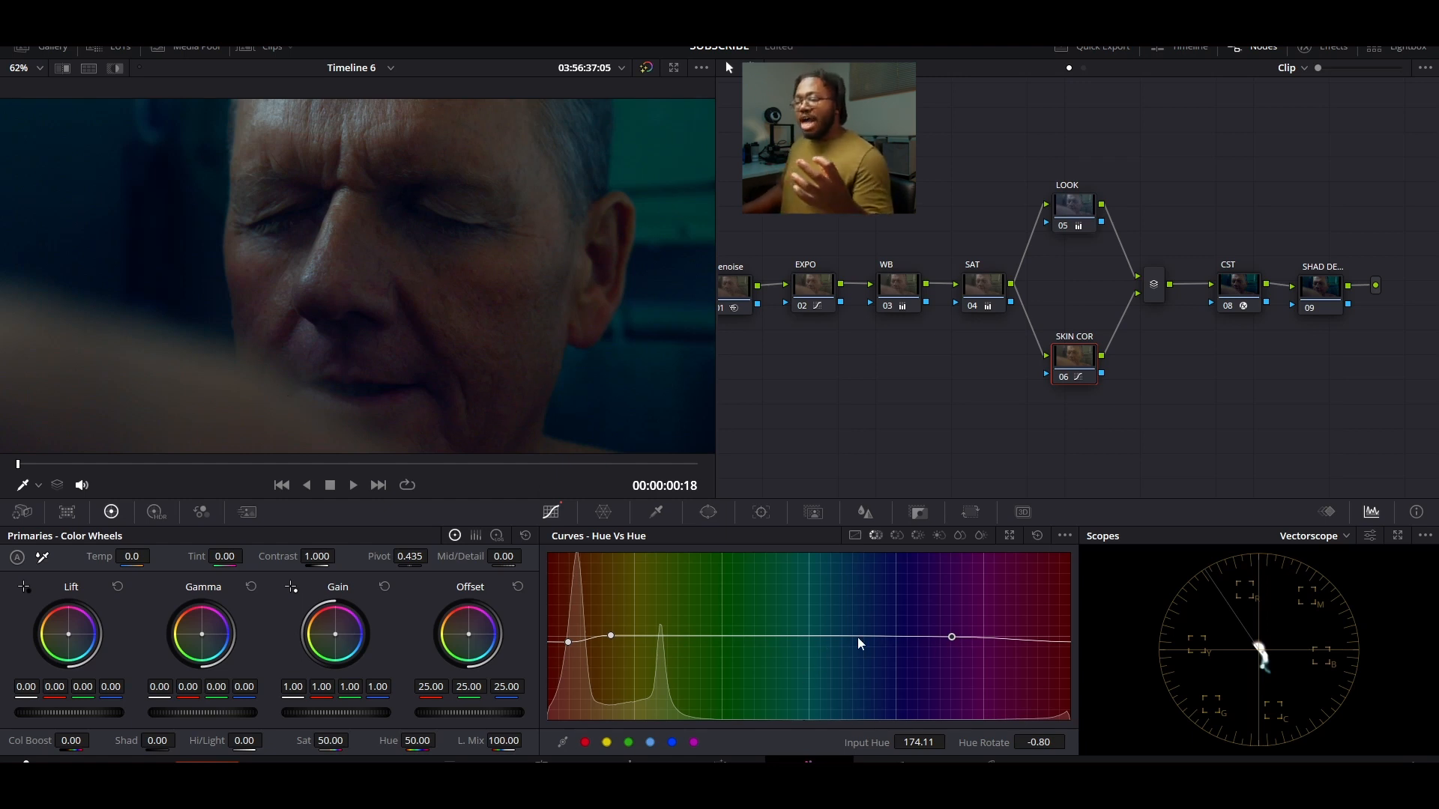
pyautogui.moveTo(610, 638); pyautogui.dragTo(630, 639)
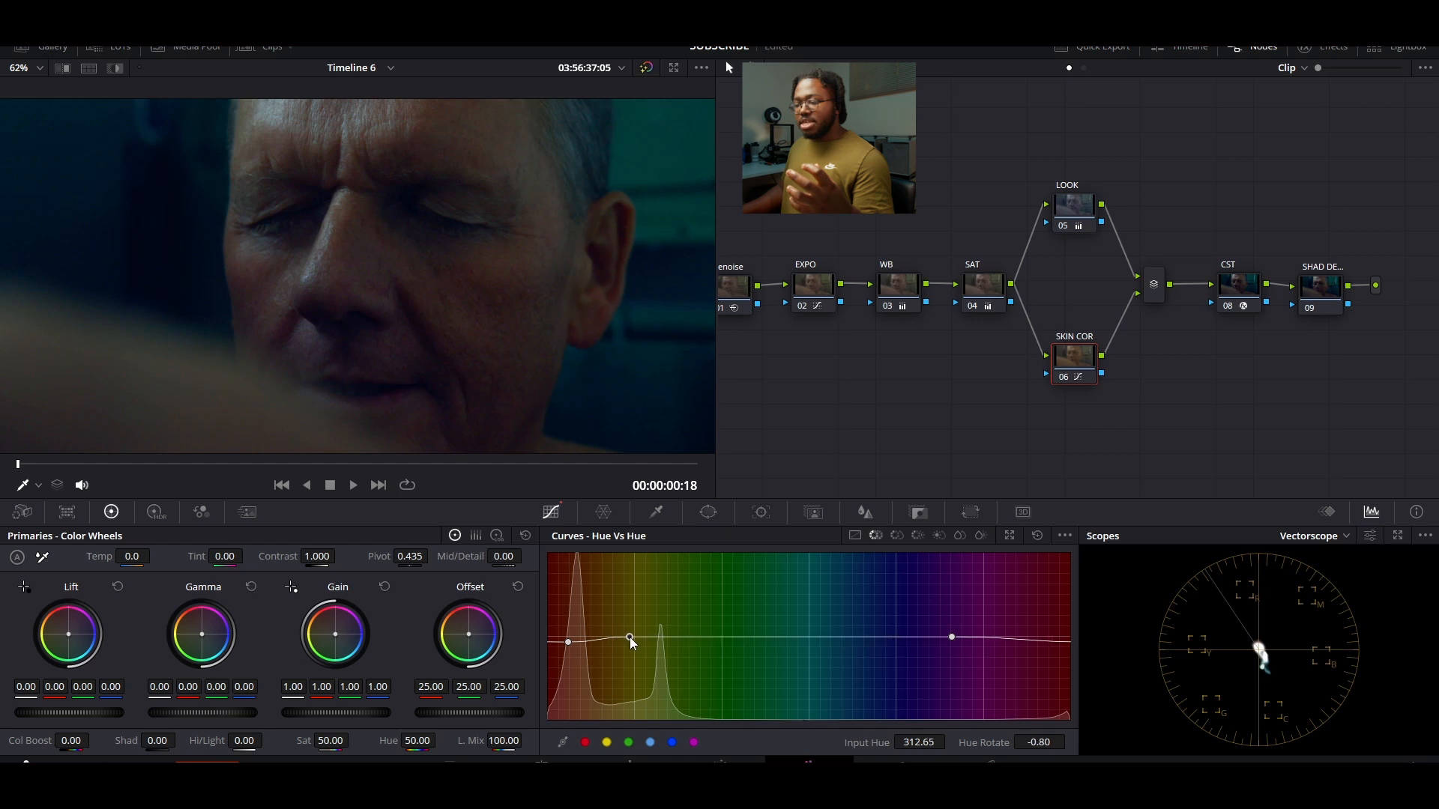
pyautogui.moveTo(951, 637); pyautogui.dragTo(959, 636)
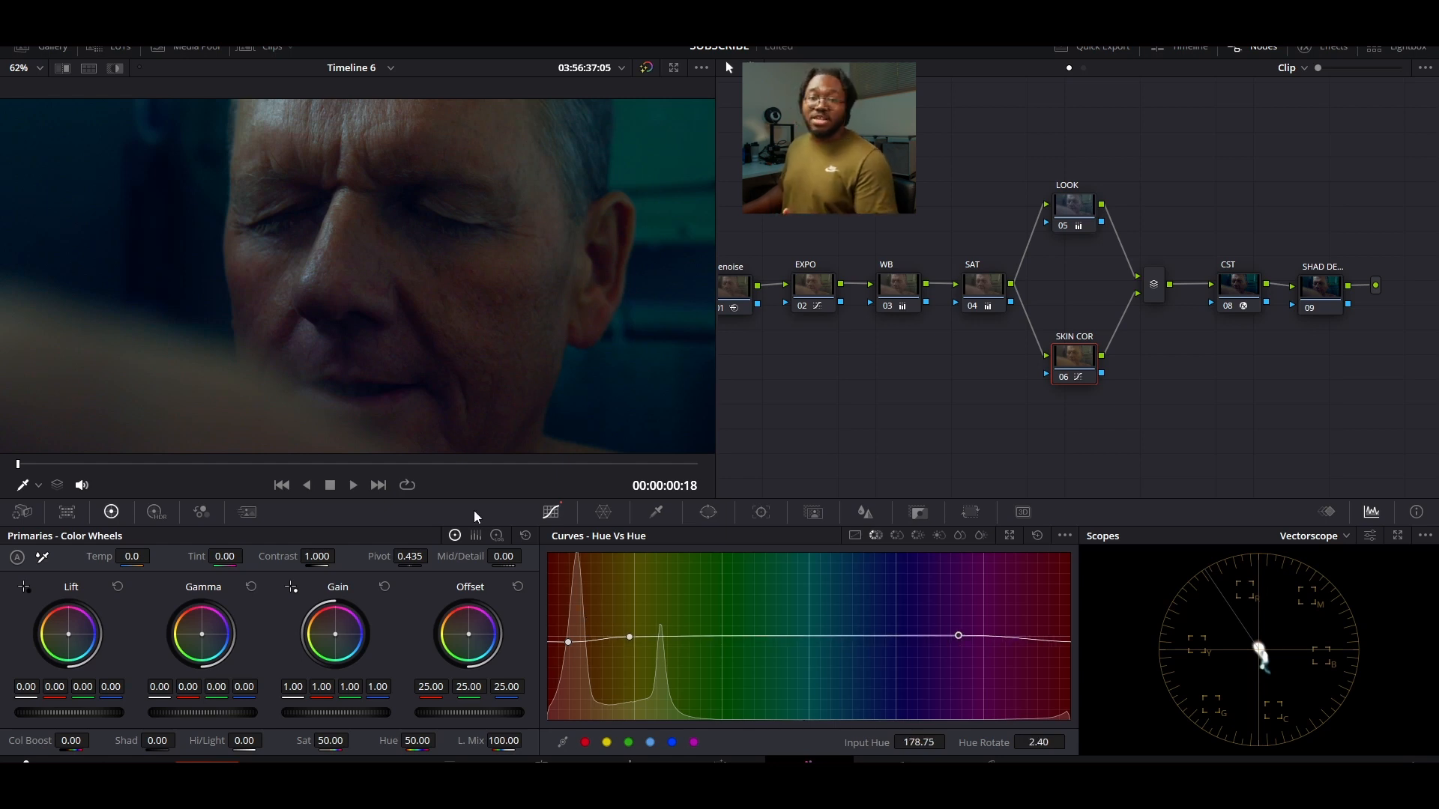
# Set the skin-tone point on SKIN COR's Hue Vs Hue curve to a hue rotation of -7.20 at input hue 272.48
pyautogui.click(568, 642)
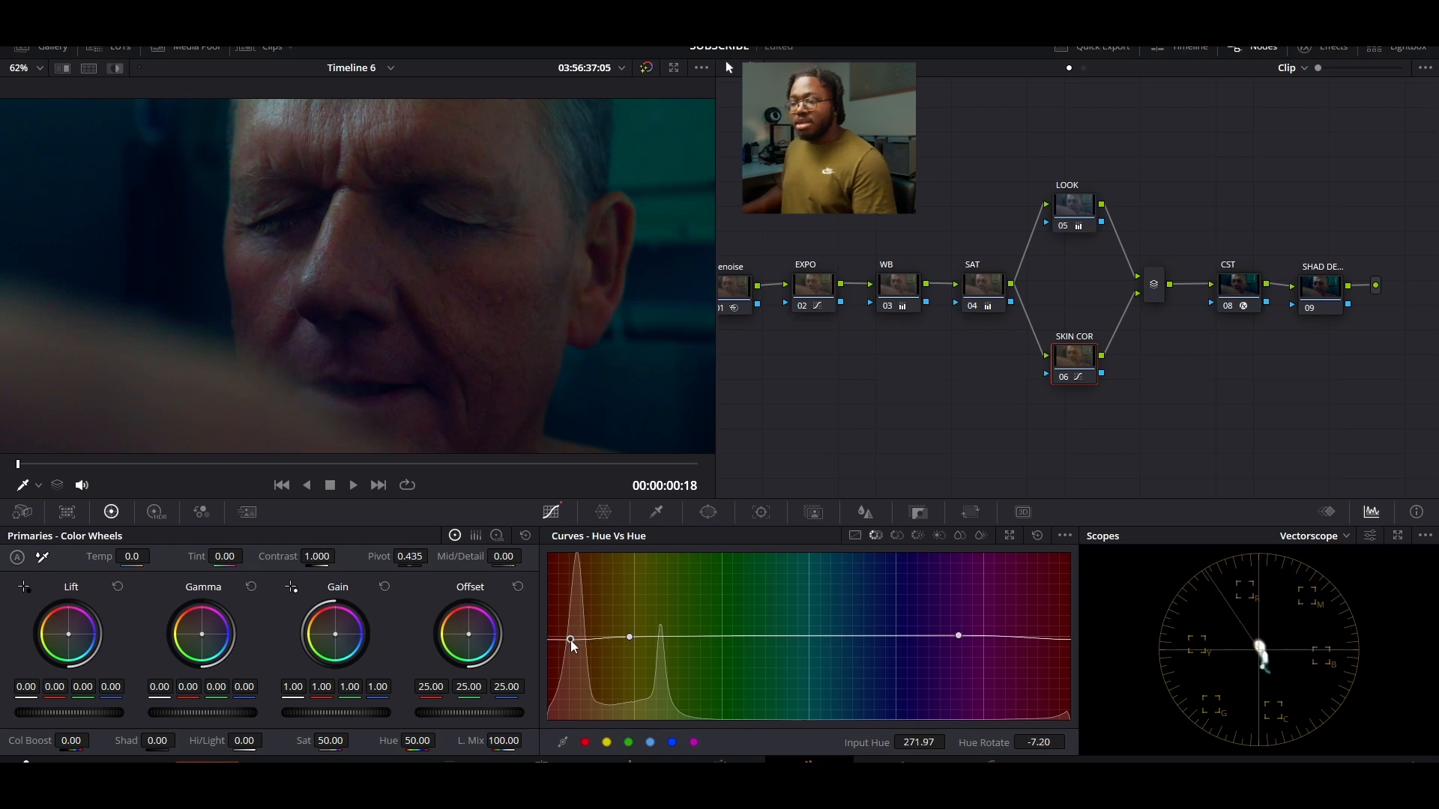
pyautogui.moveTo(569, 640); pyautogui.dragTo(569, 642)
pyautogui.scroll(-2, 555, 194)
pyautogui.scroll(3, 556, 194)
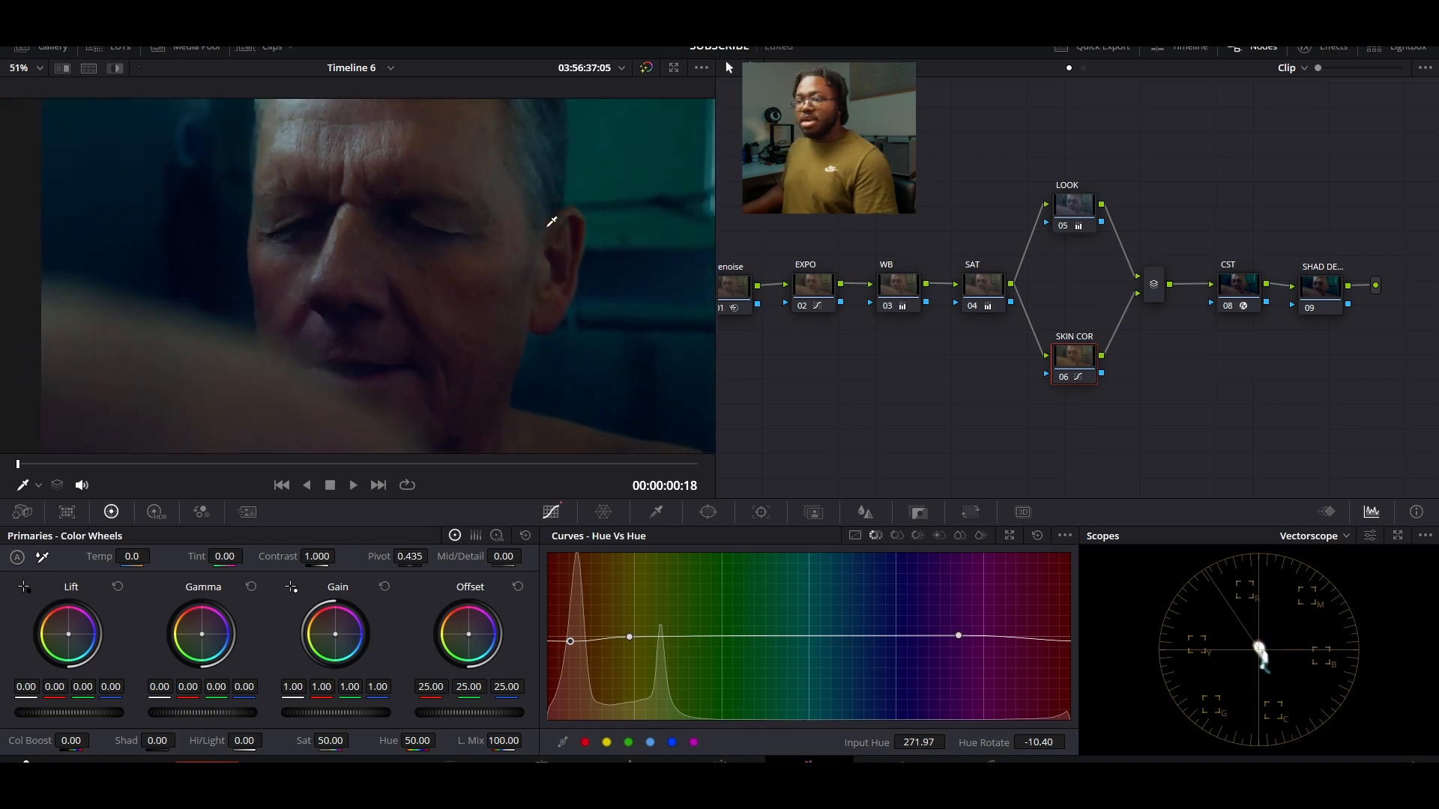
pyautogui.moveTo(571, 638); pyautogui.dragTo(571, 639)
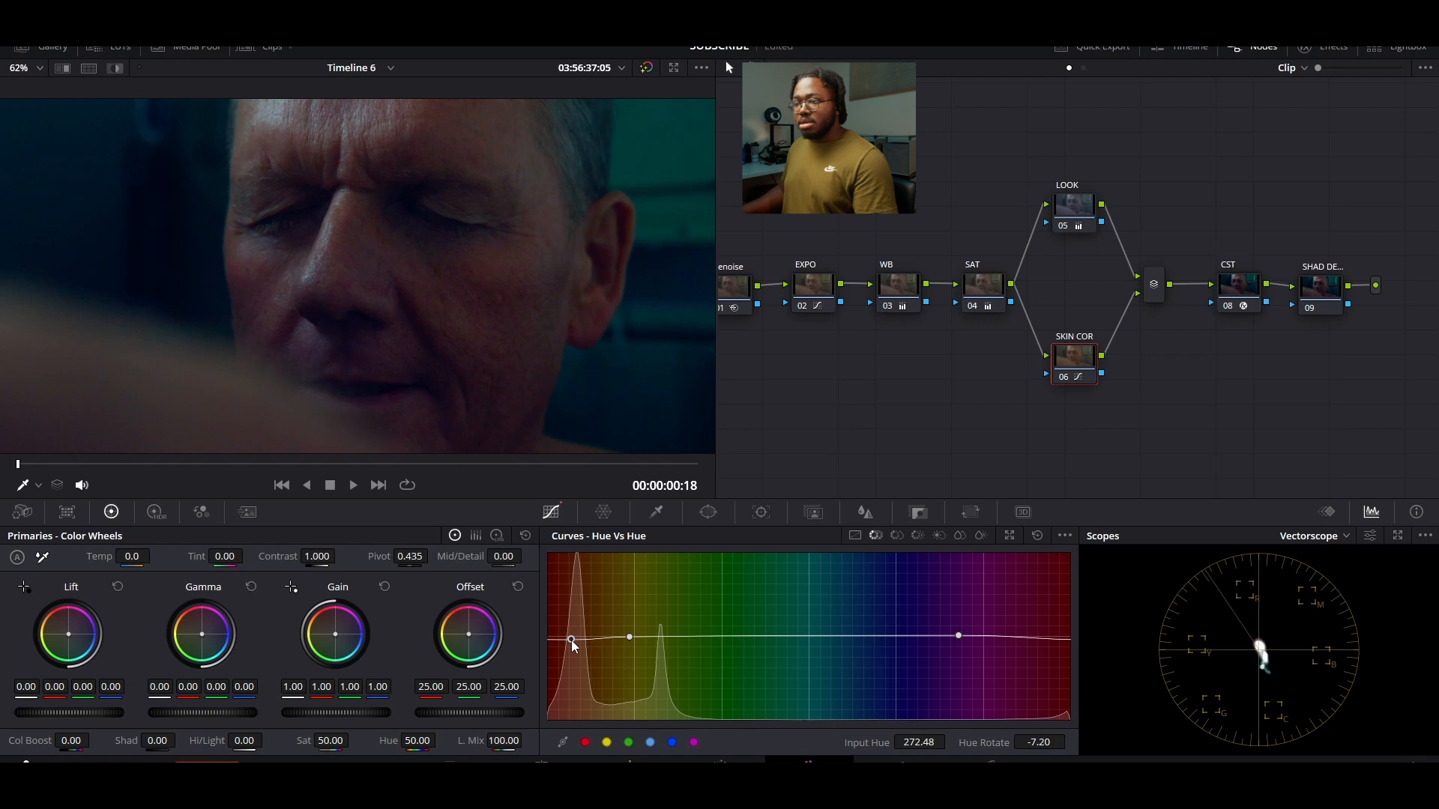
# Lower the skin-tone point's saturation on SKIN COR's Hue Vs Sat curve and shift the purple-side outer point toward blue
pyautogui.click(895, 536)
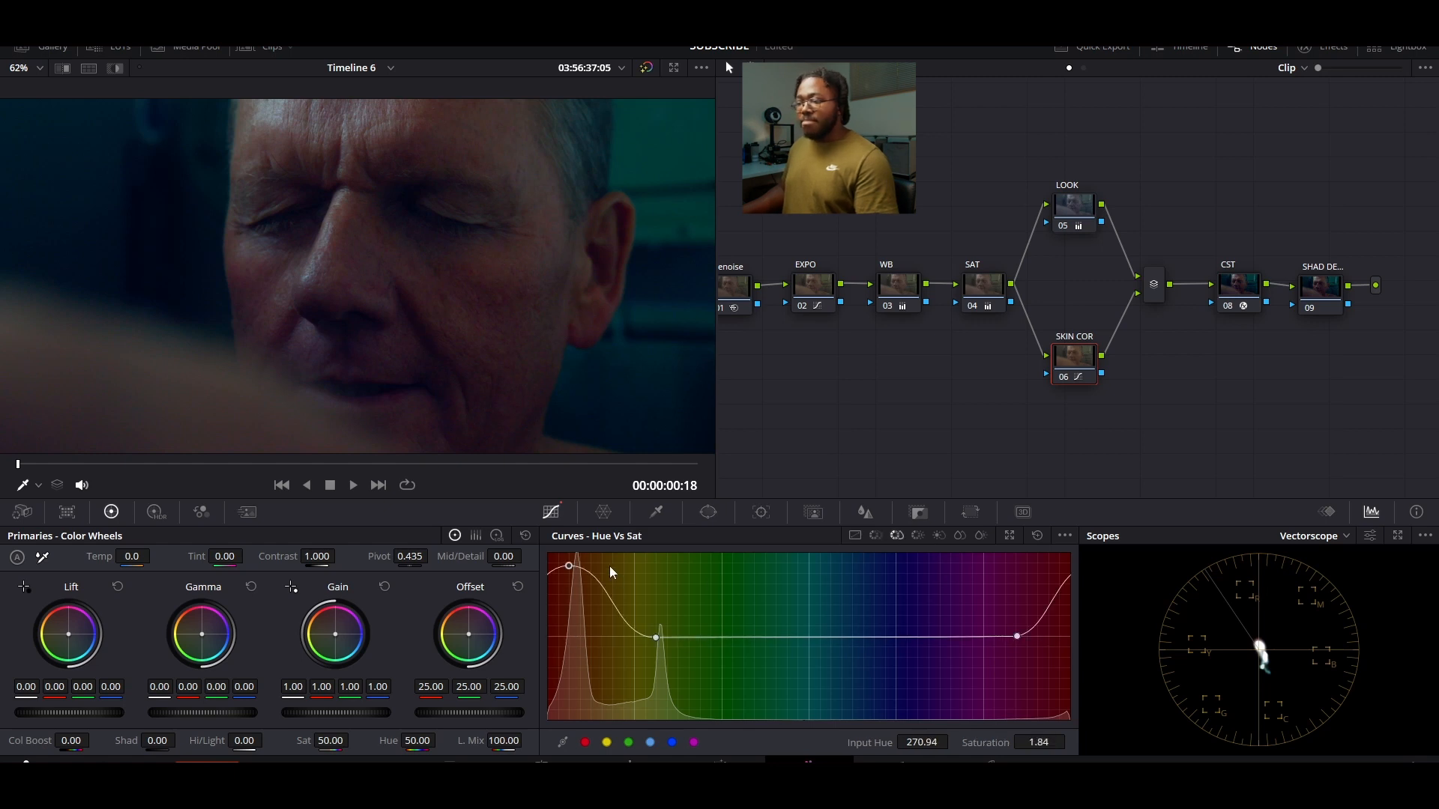
pyautogui.moveTo(570, 566)
pyautogui.mouseDown()
pyautogui.moveTo(568, 614)
pyautogui.moveTo(568, 594)
pyautogui.mouseUp()
pyautogui.moveTo(1016, 637); pyautogui.dragTo(939, 636)
# Set the skin-tone point on SKIN COR's Hue Vs Hue curve to a hue rotation of -5.60 at input hue 272.48
pyautogui.click(875, 535)
pyautogui.moveTo(570, 640); pyautogui.dragTo(570, 639)
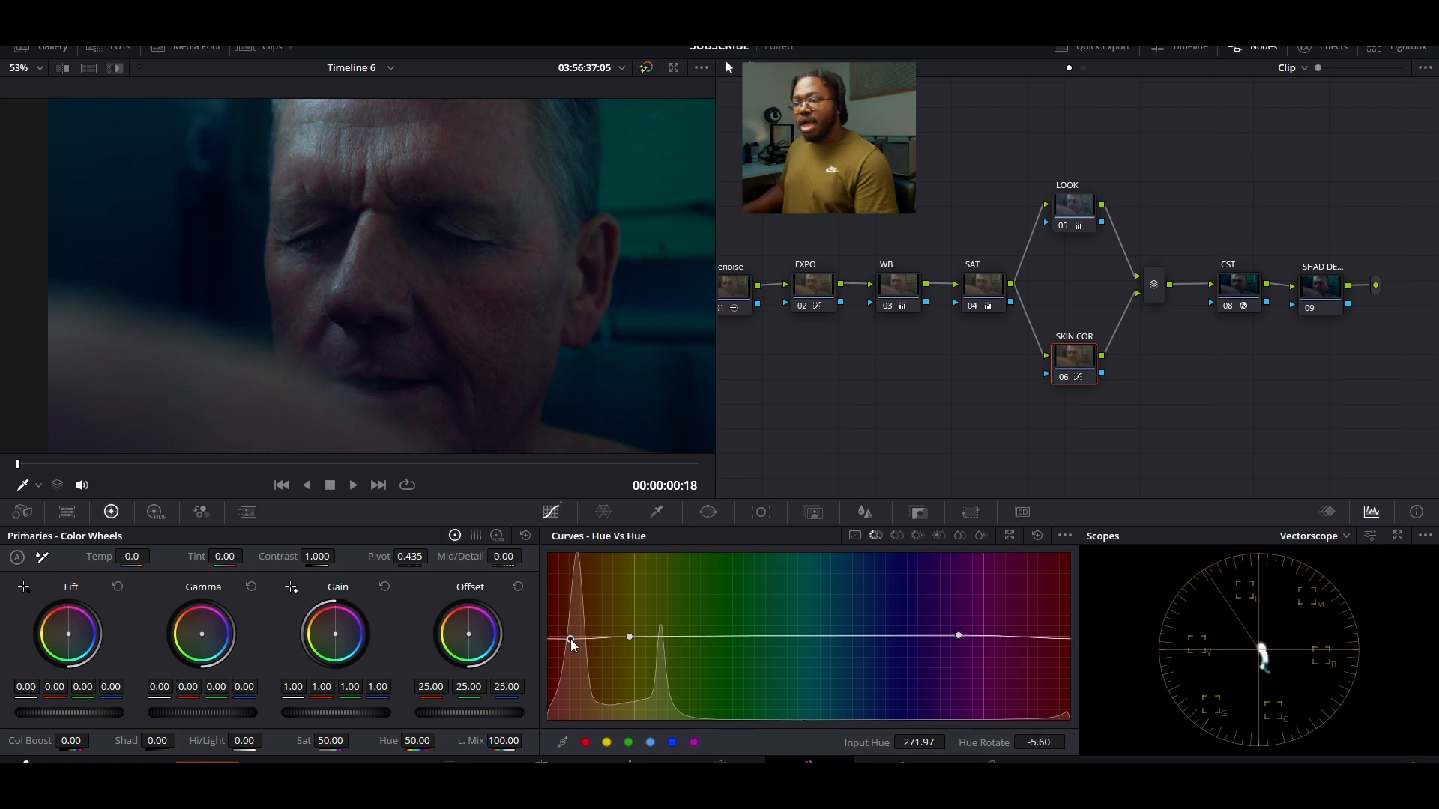
pyautogui.scroll(-4, 463, 354)
pyautogui.scroll(3, 463, 355)
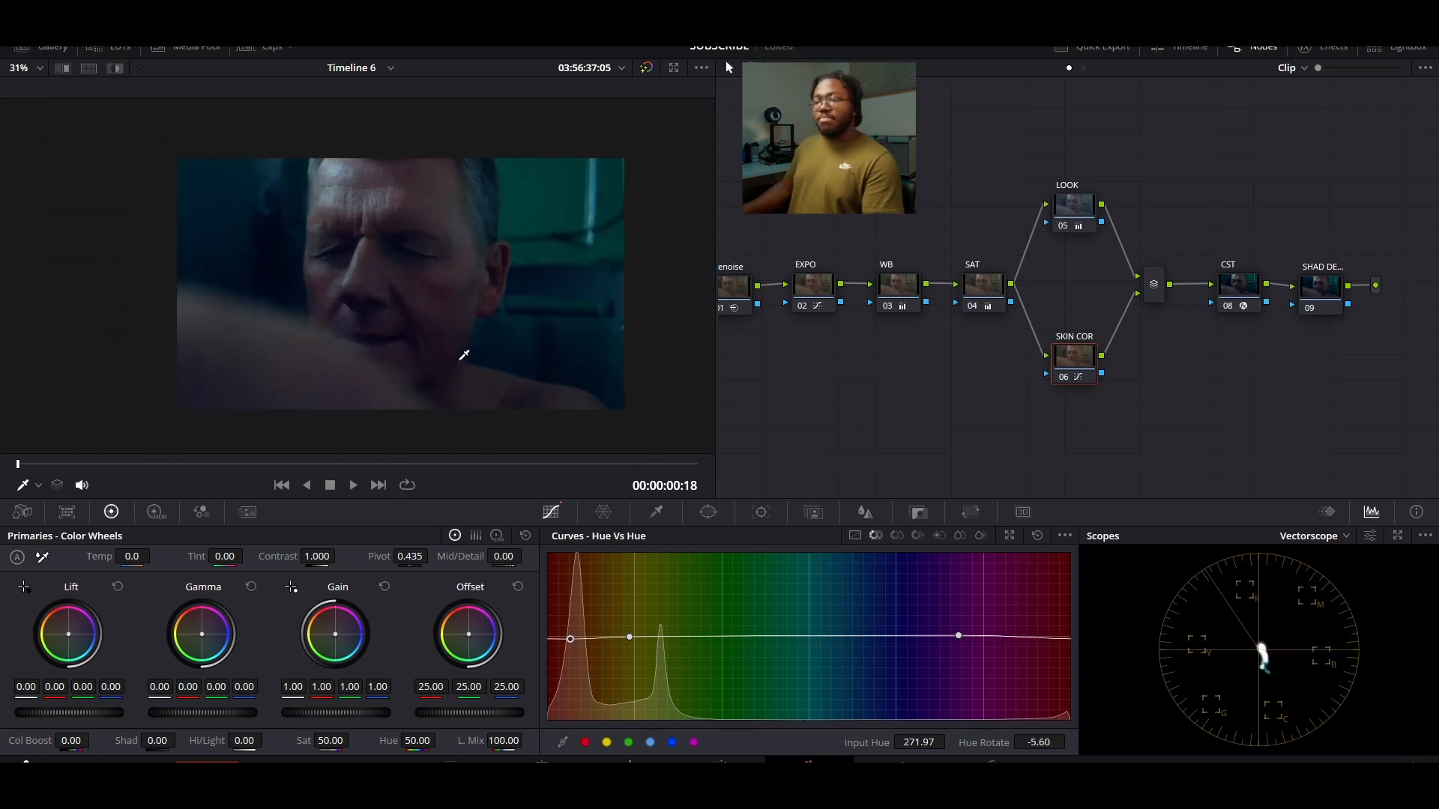
pyautogui.scroll(2, 464, 355)
pyautogui.scroll(-3, 449, 353)
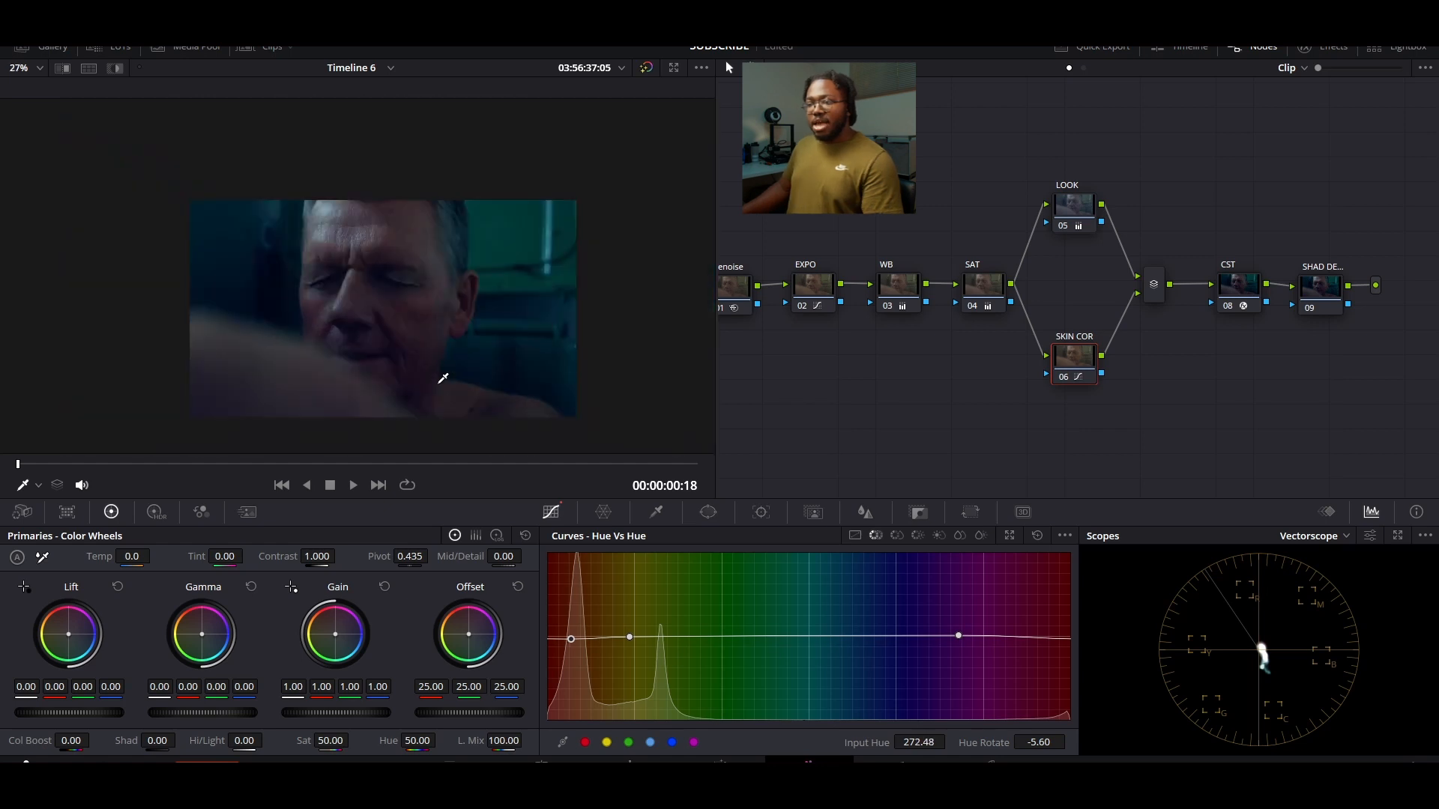
pyautogui.scroll(5, 376, 295)
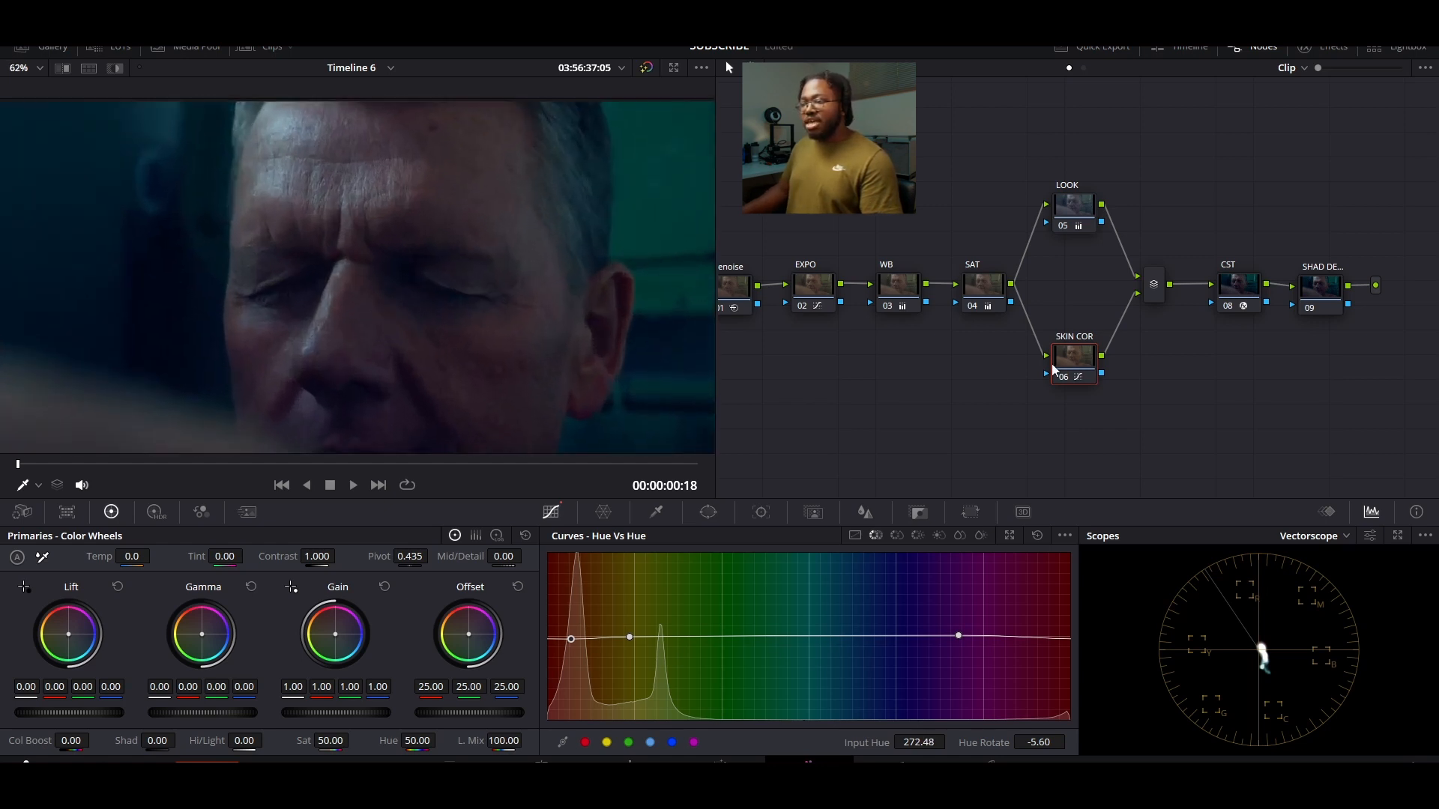
# Compare the face with the SKIN COR node repeatedly disabled and enabled, leaving the node on
pyautogui.click(1063, 380)
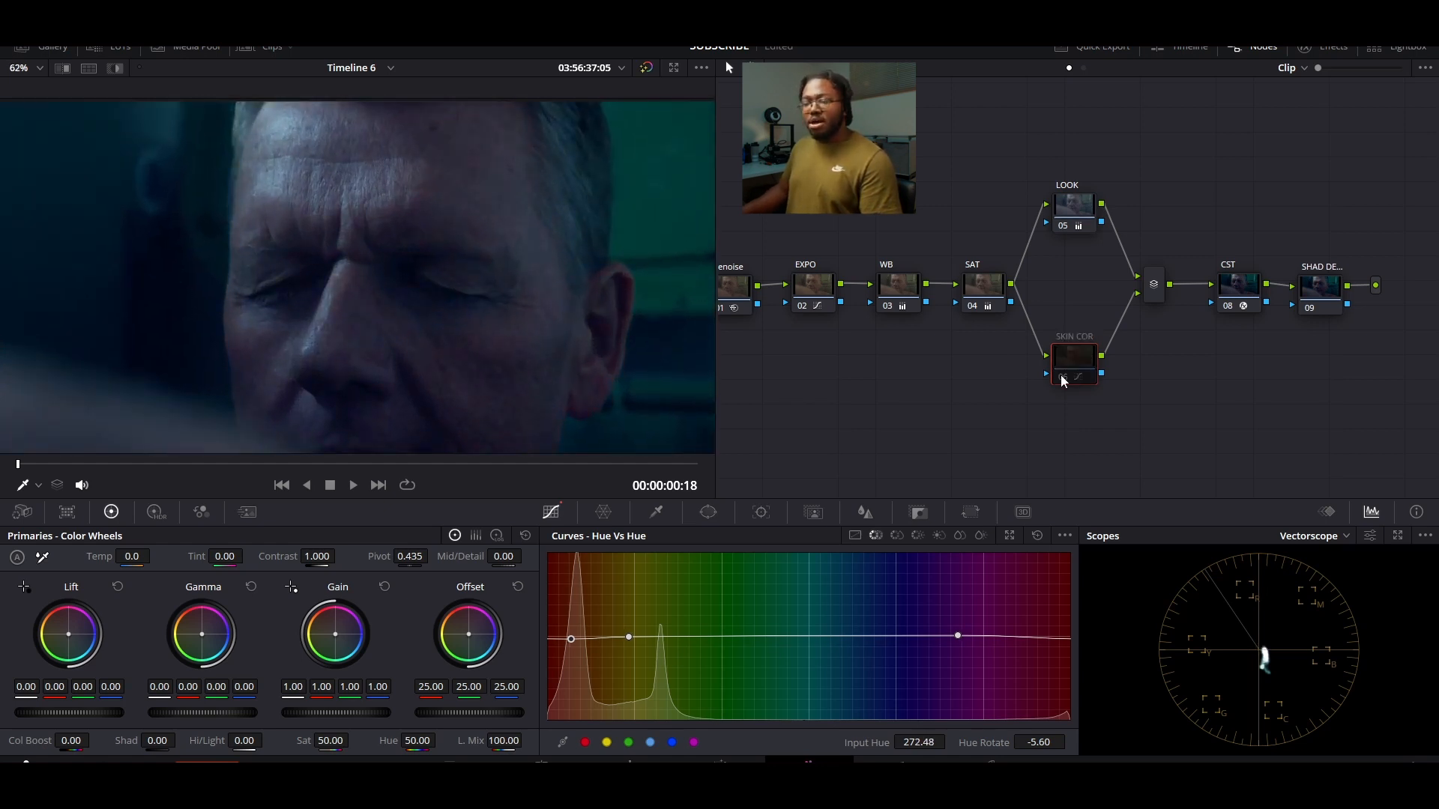
pyautogui.click(1063, 381)
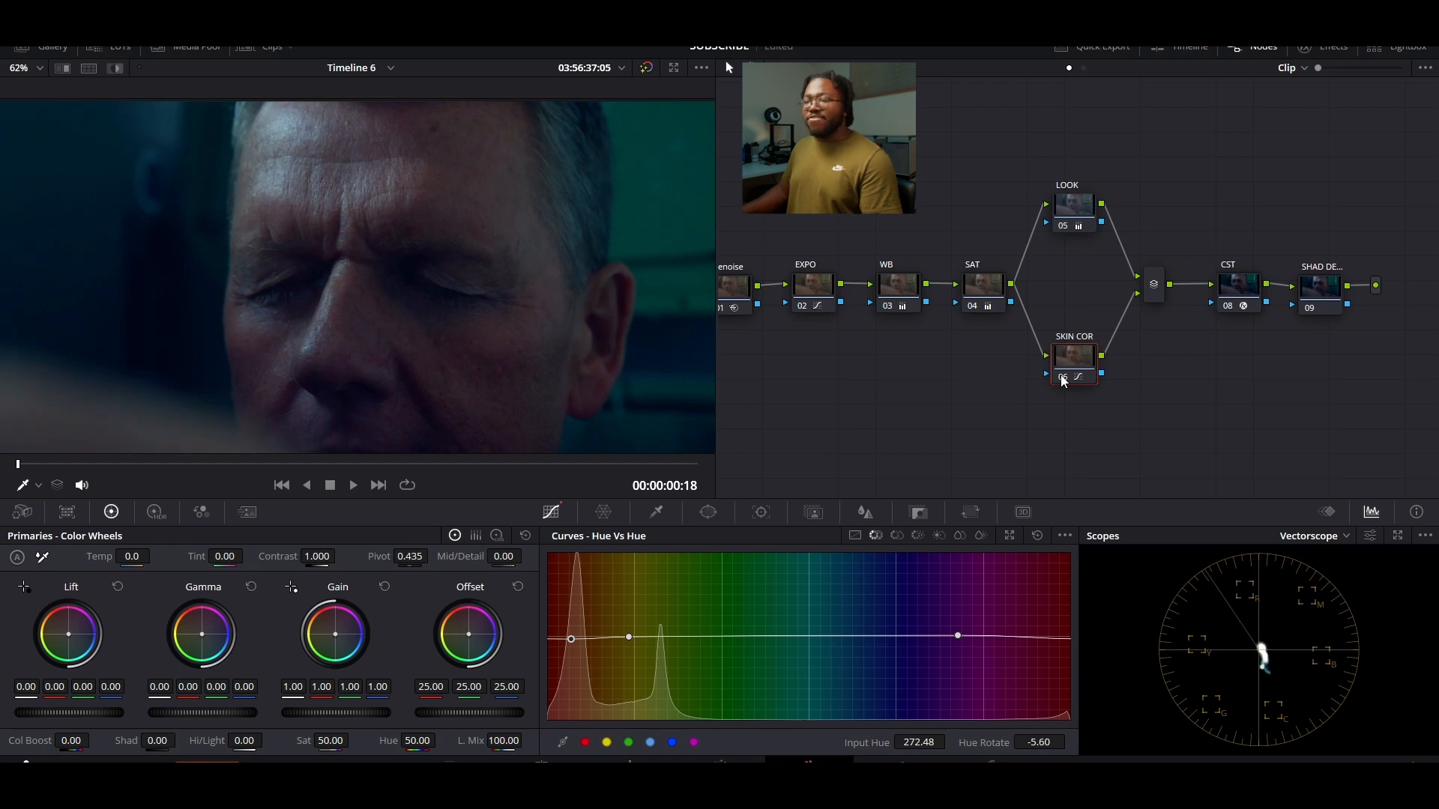
pyautogui.click(1063, 381)
pyautogui.click(1063, 381)
pyautogui.click(1063, 381)
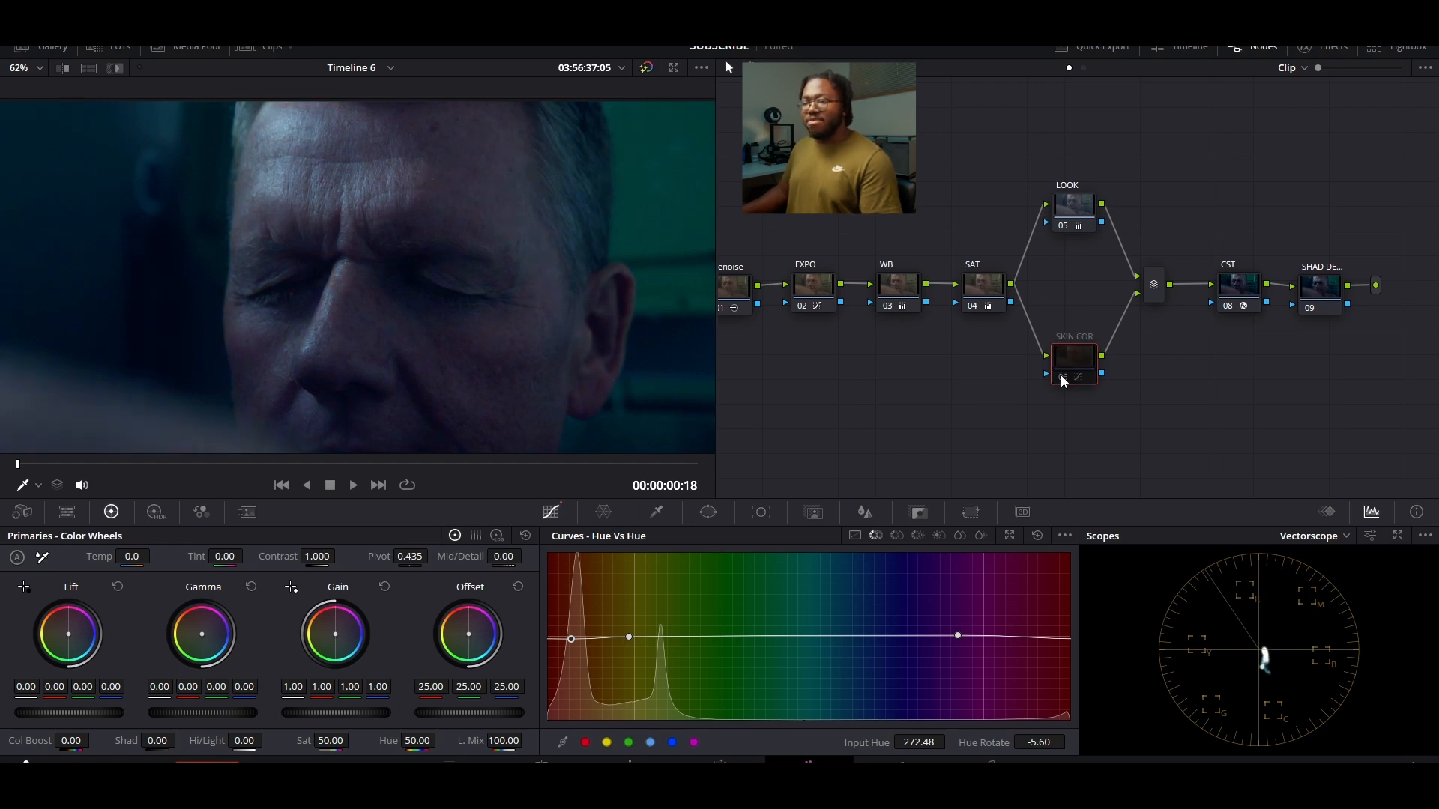
pyautogui.click(1063, 381)
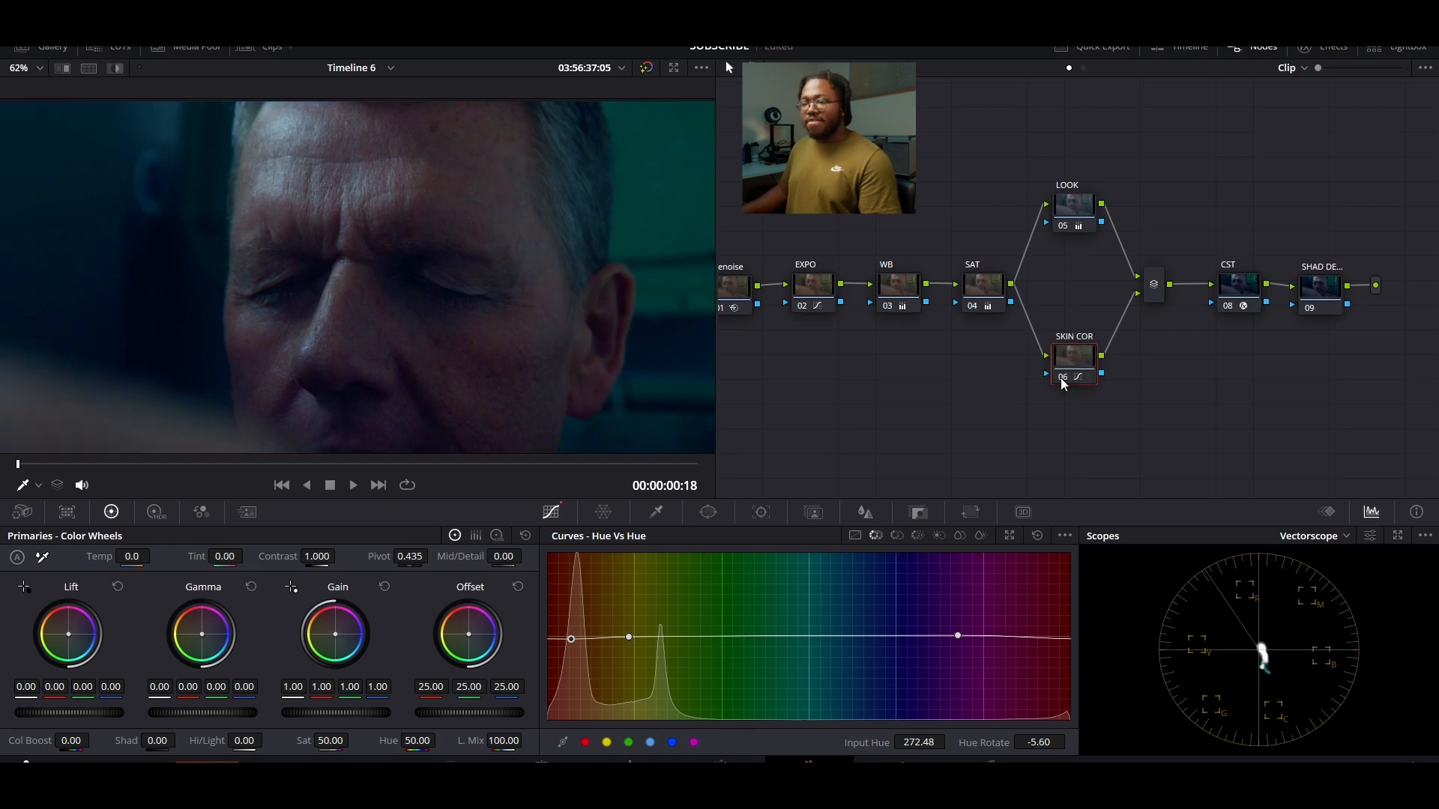
# Move the blue-side outer point on SKIN COR's Hue Vs Hue curve to input hue 145.79 with a hue rotation of 0.80
pyautogui.moveTo(957, 641); pyautogui.dragTo(912, 640)
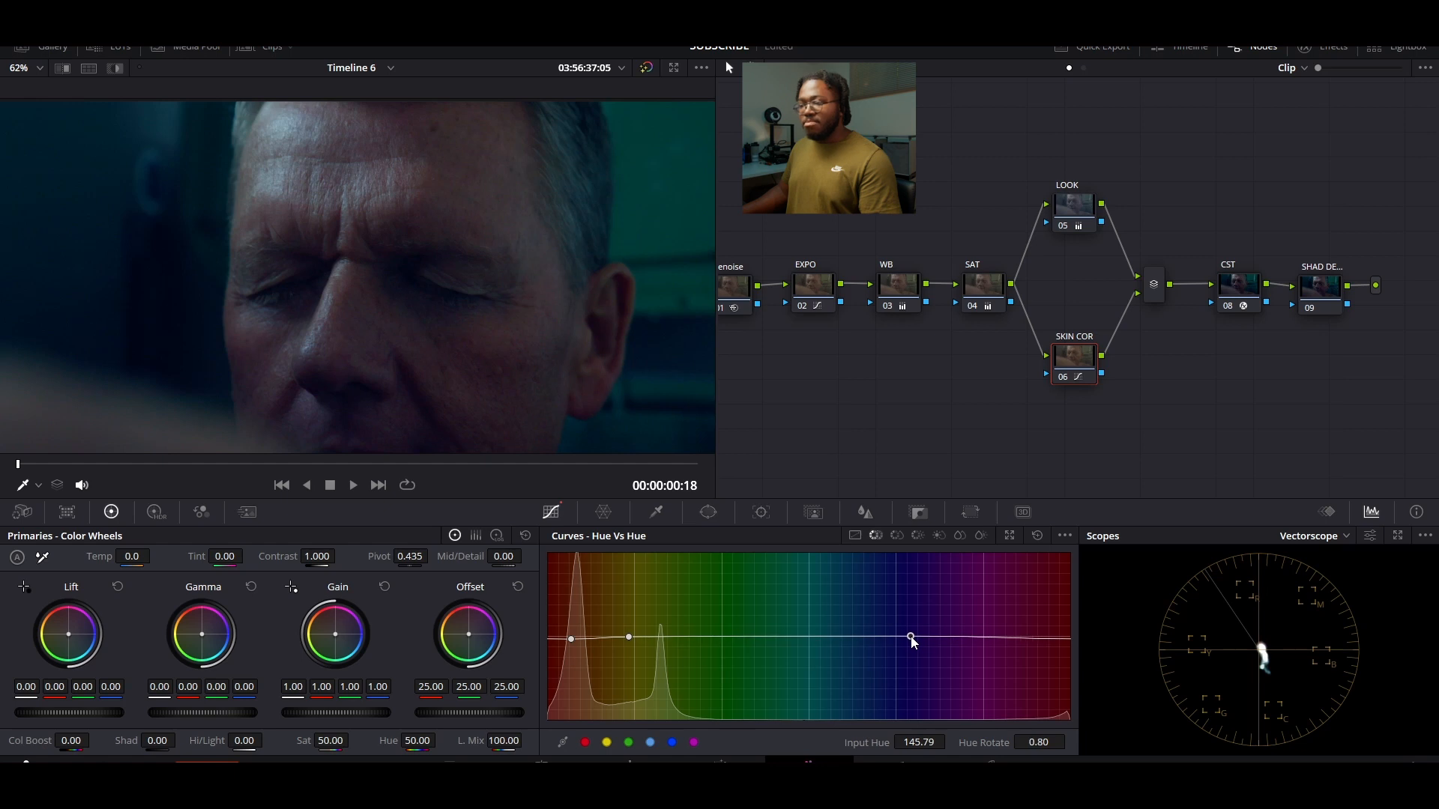
pyautogui.moveTo(308, 327); pyautogui.dragTo(324, 244)
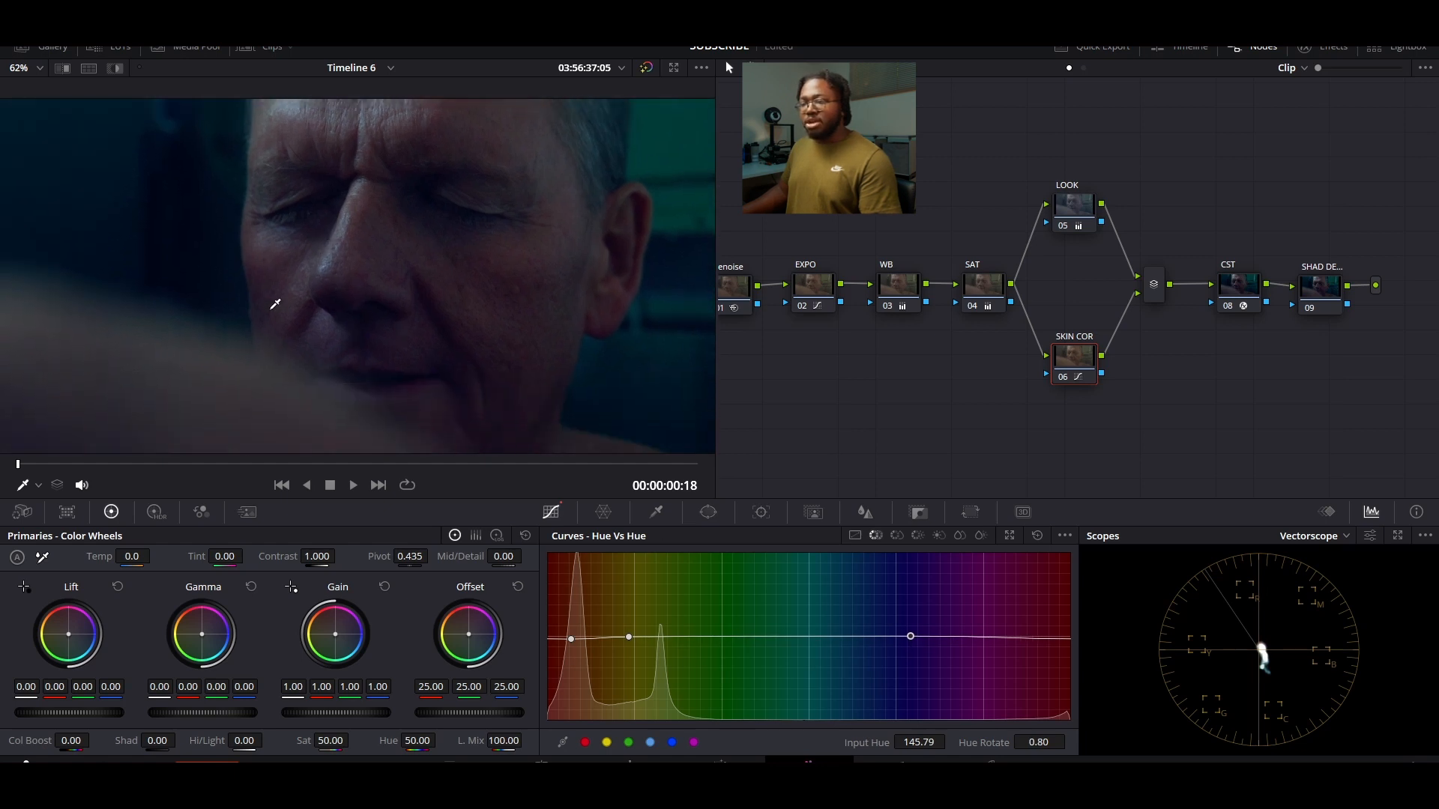
pyautogui.moveTo(392, 149); pyautogui.dragTo(398, 214)
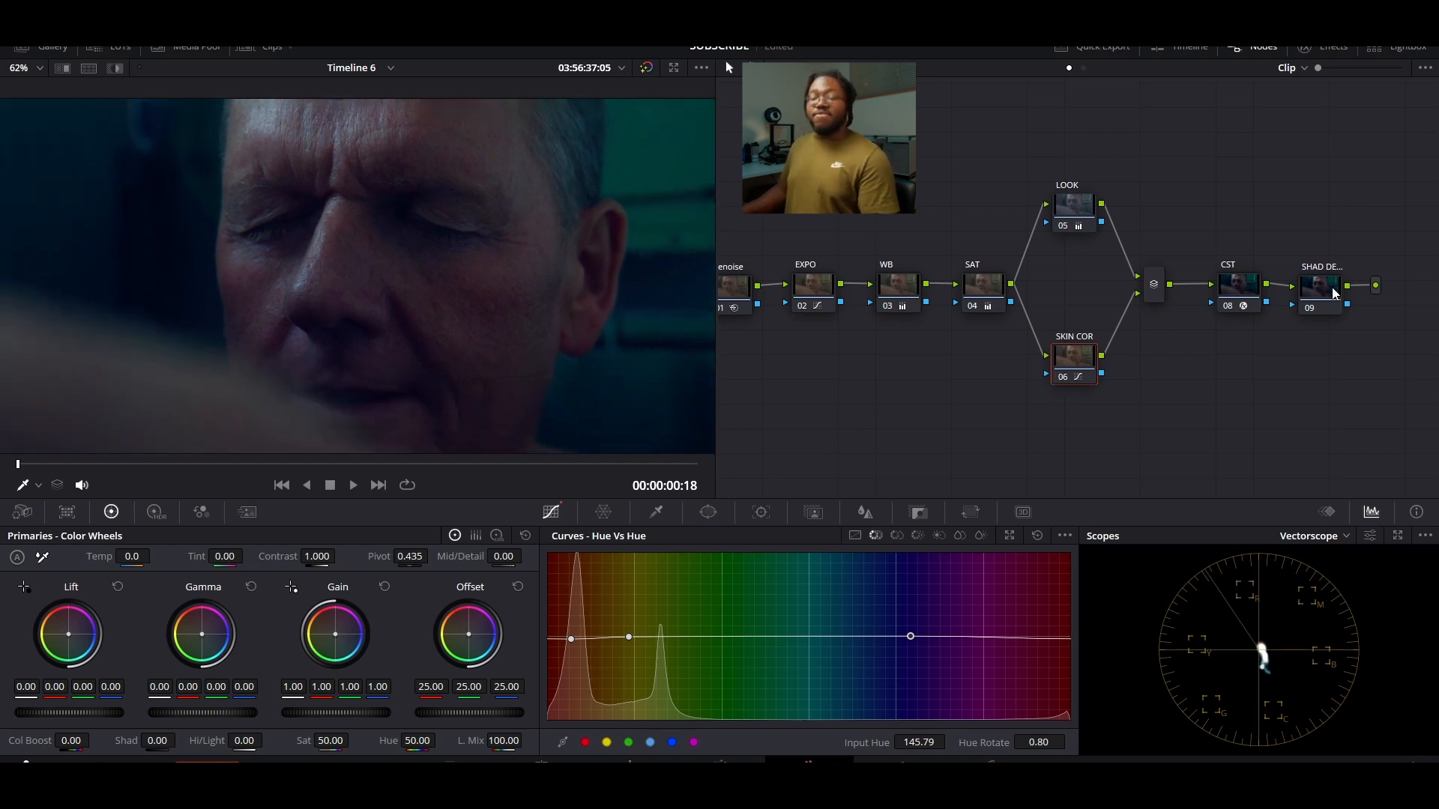
# On the SHAD DE node's Lum Vs Sat curve, anchor a point near input lum 0.16 and lower the black point's saturation to 0.00
pyautogui.moveTo(1328, 294)
pyautogui.mouseDown()
pyautogui.moveTo(1278, 324)
pyautogui.moveTo(1289, 419)
pyautogui.moveTo(1292, 367)
pyautogui.moveTo(1321, 310)
pyautogui.mouseUp()
pyautogui.moveTo(296, 337); pyautogui.dragTo(501, 389)
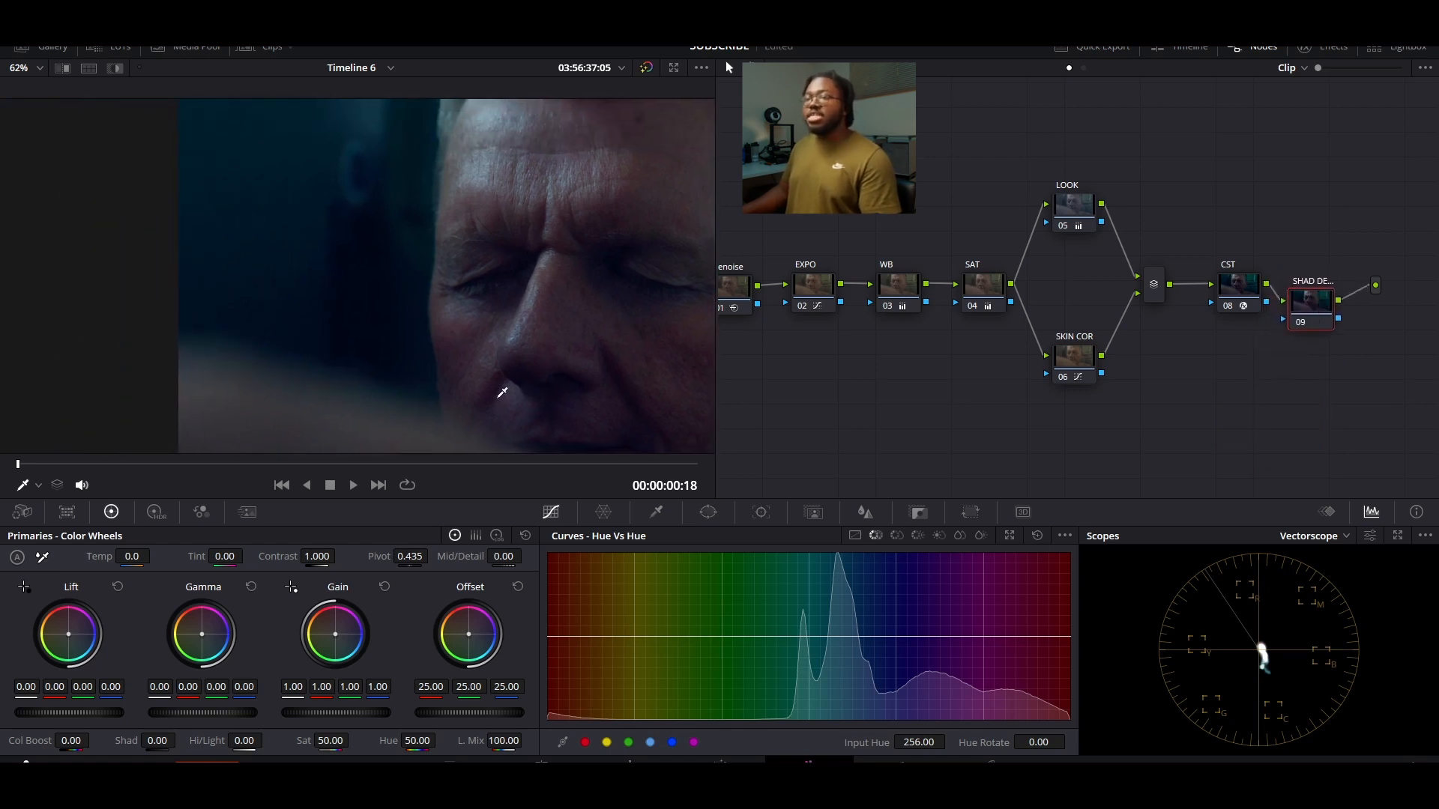
pyautogui.moveTo(316, 322); pyautogui.dragTo(226, 288)
pyautogui.moveTo(1303, 308)
pyautogui.mouseDown()
pyautogui.moveTo(1334, 282)
pyautogui.moveTo(1329, 295)
pyautogui.mouseUp()
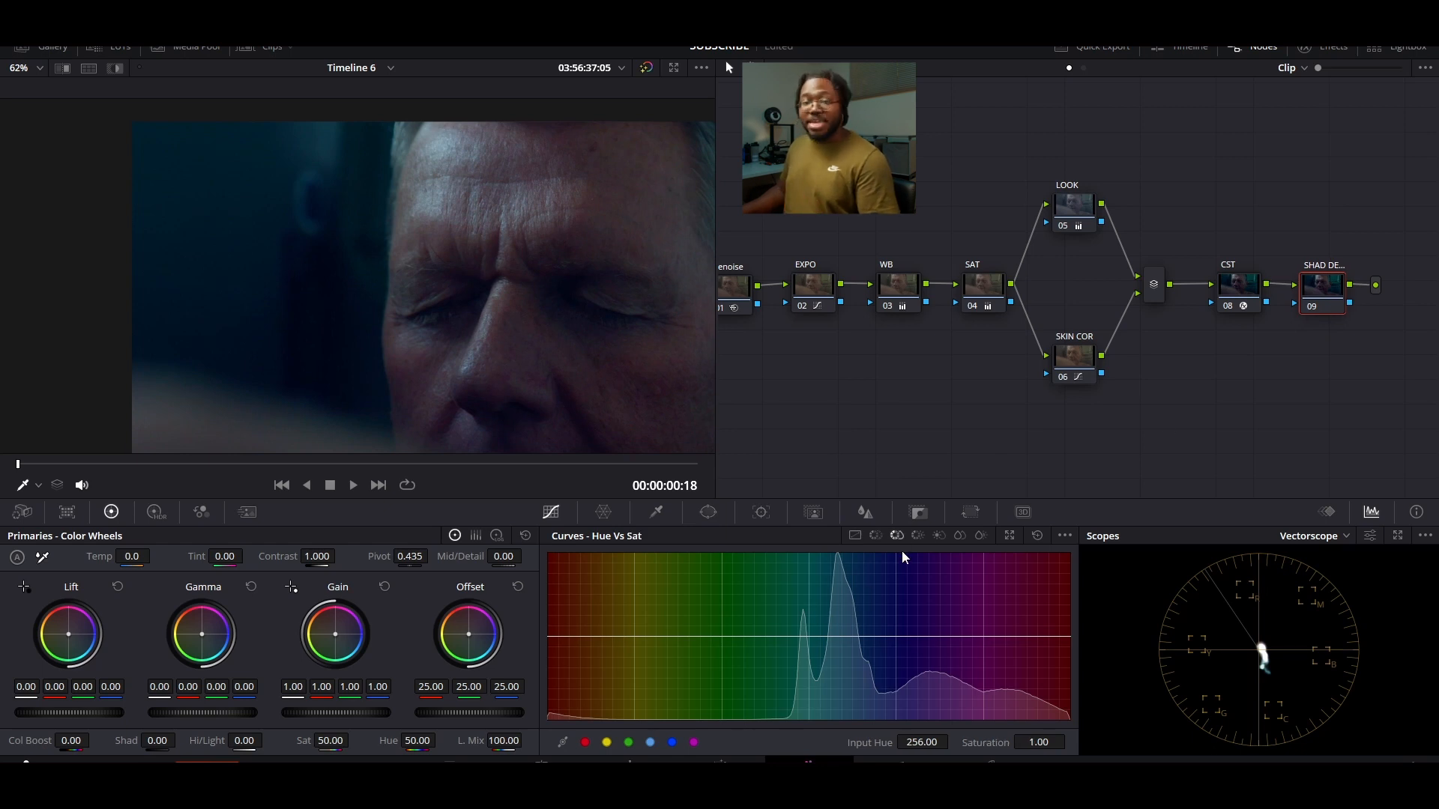
pyautogui.click(940, 533)
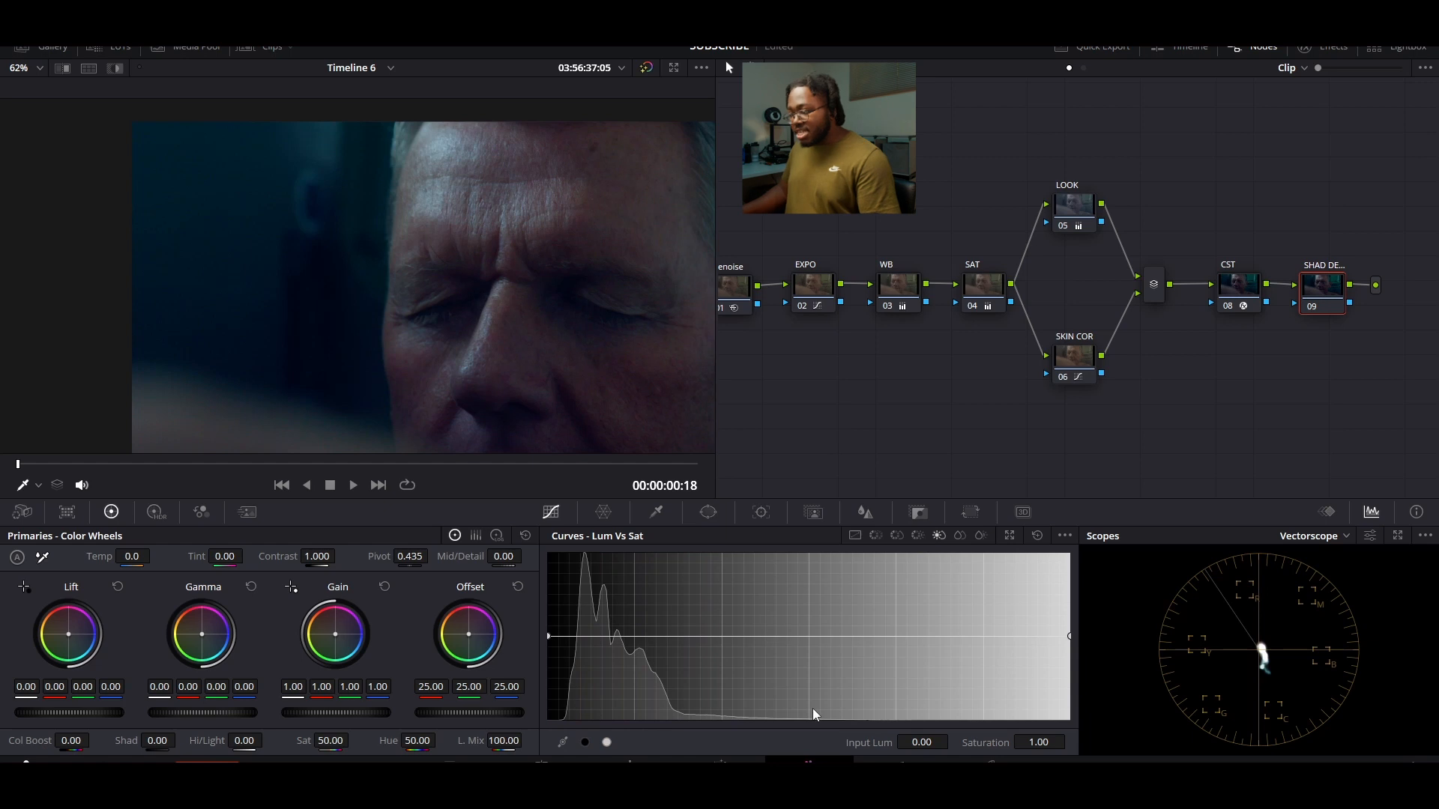
pyautogui.click(634, 637)
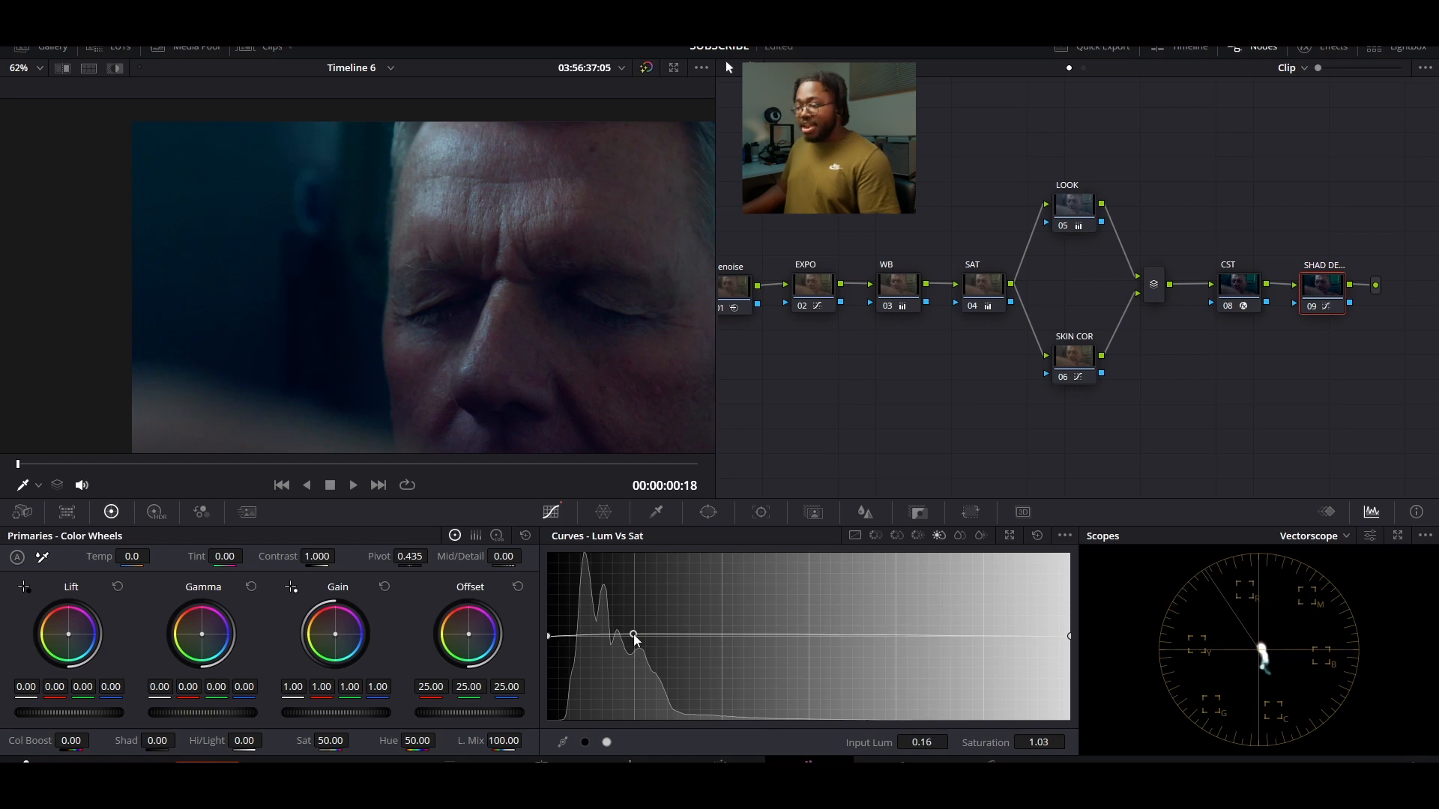
pyautogui.moveTo(634, 637); pyautogui.dragTo(633, 640)
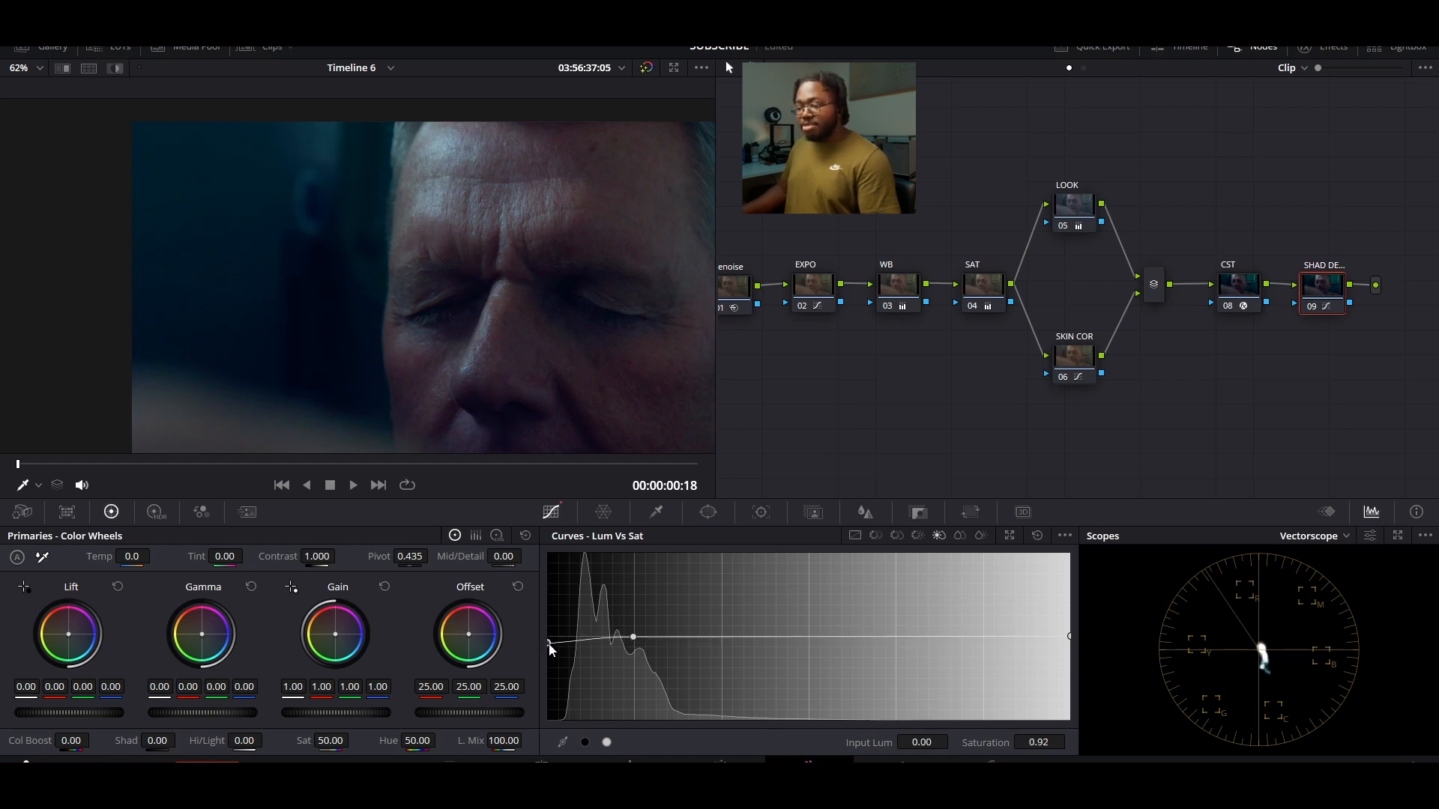
pyautogui.moveTo(551, 635); pyautogui.dragTo(549, 717)
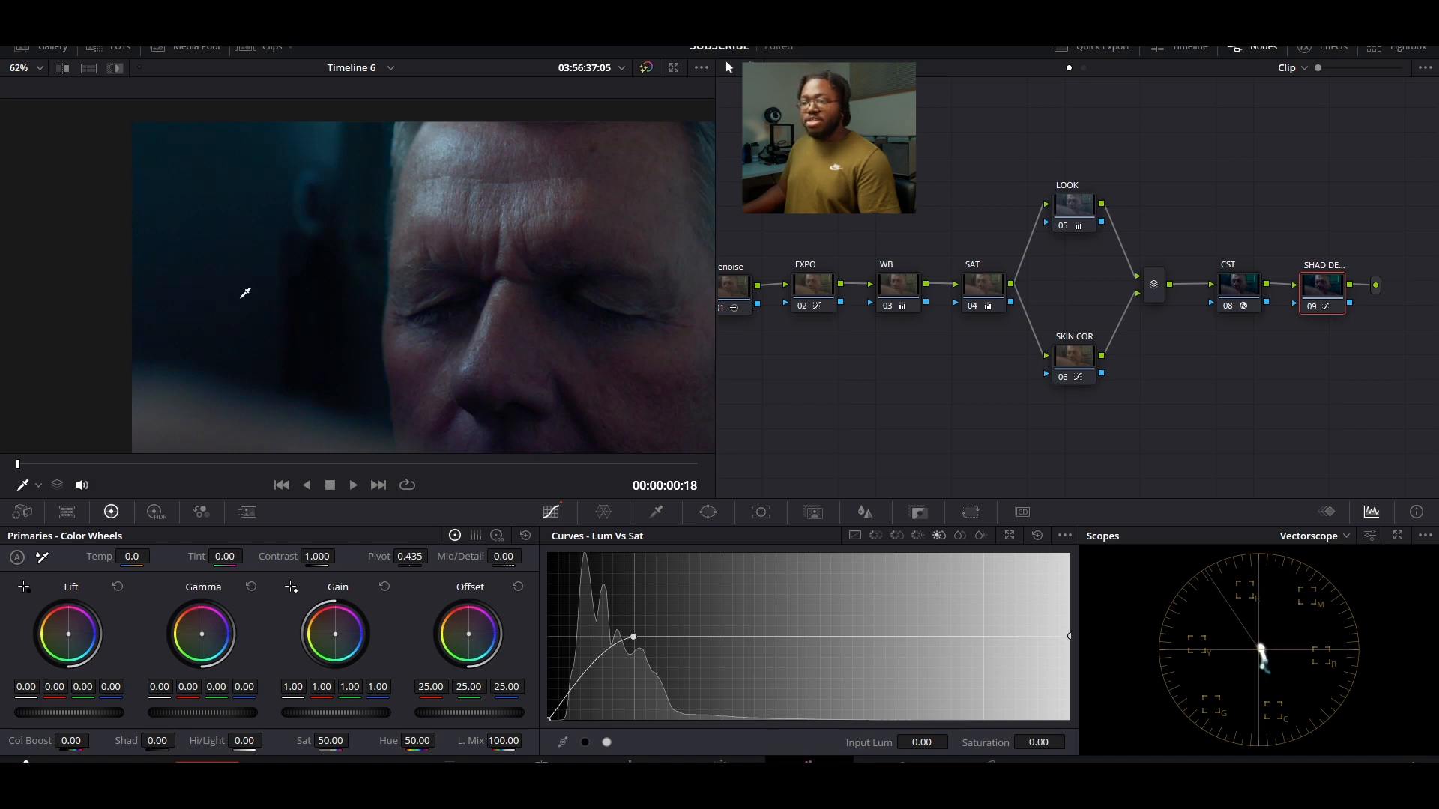
# Switch the scope to Waveform and compare the shadows with the SHAD DE node disabled and enabled
pyautogui.scroll(5, 245, 292)
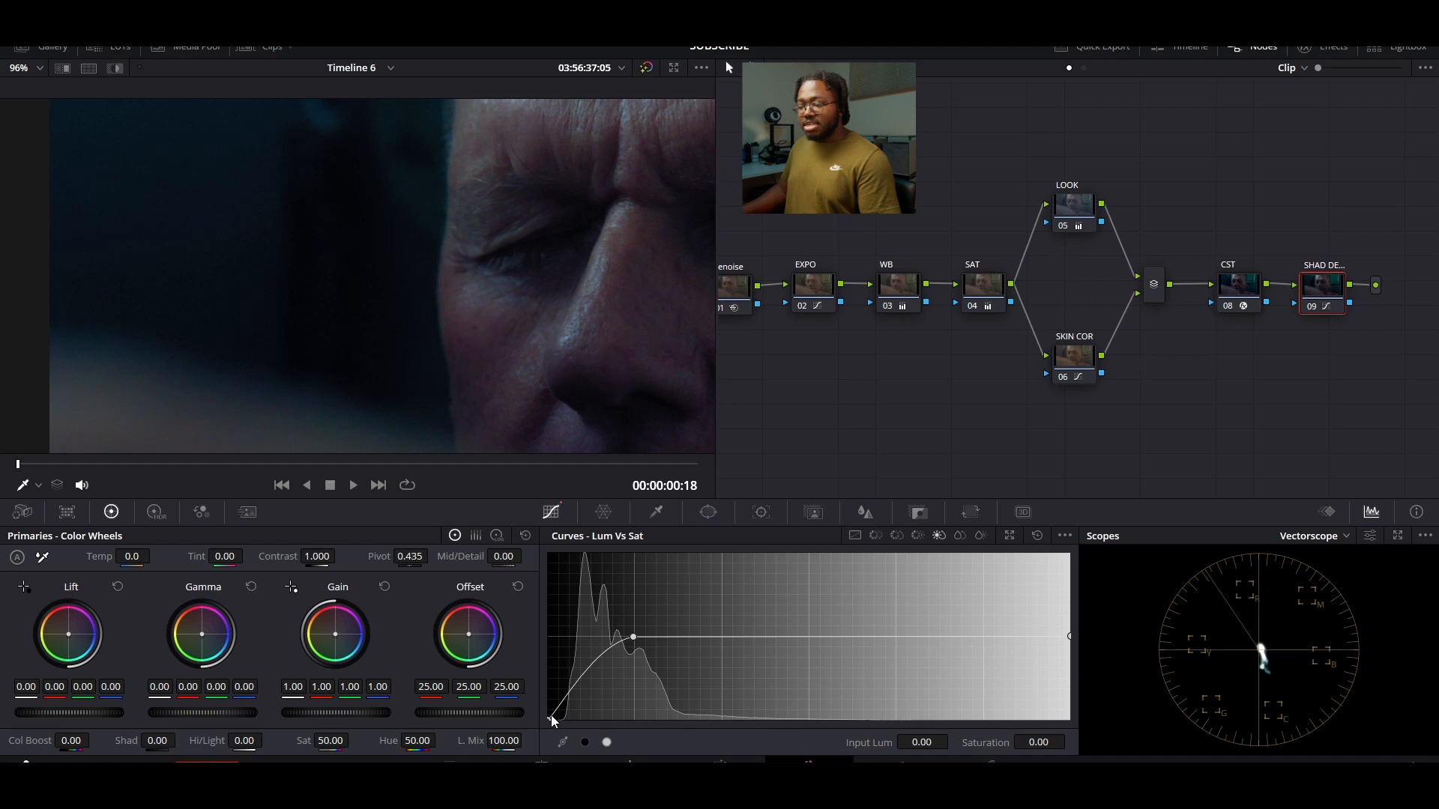
pyautogui.click(1310, 308)
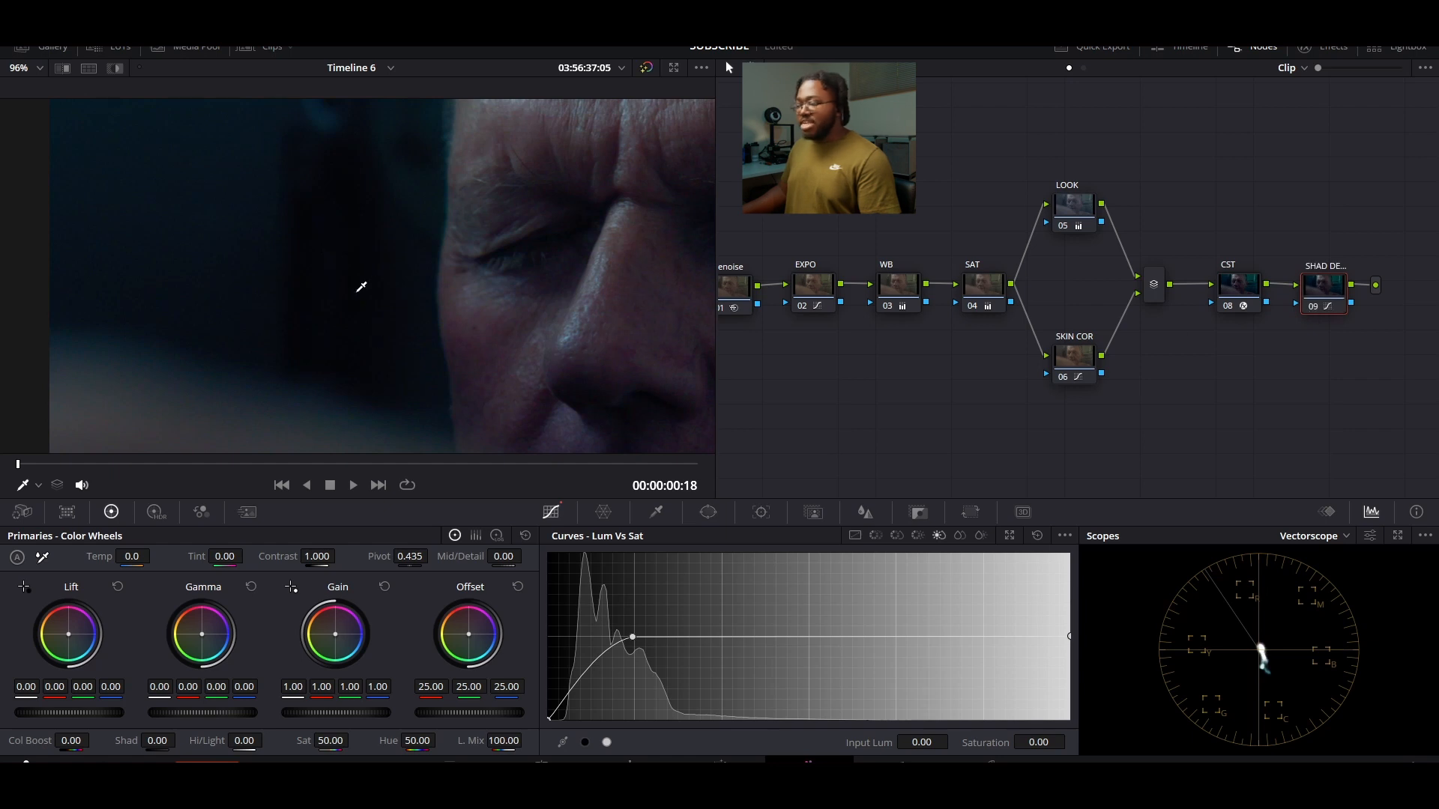
pyautogui.click(1310, 535)
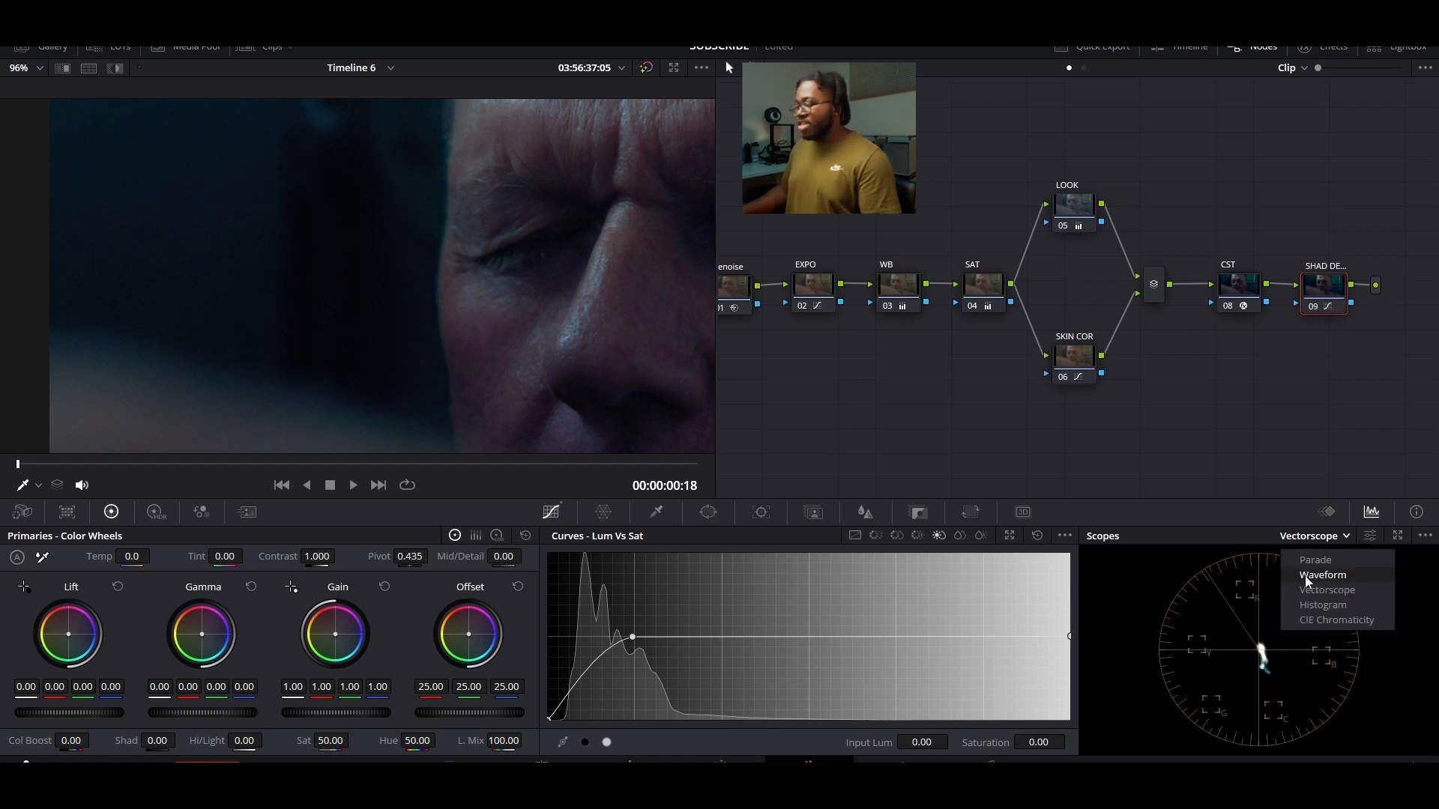
pyautogui.click(1305, 575)
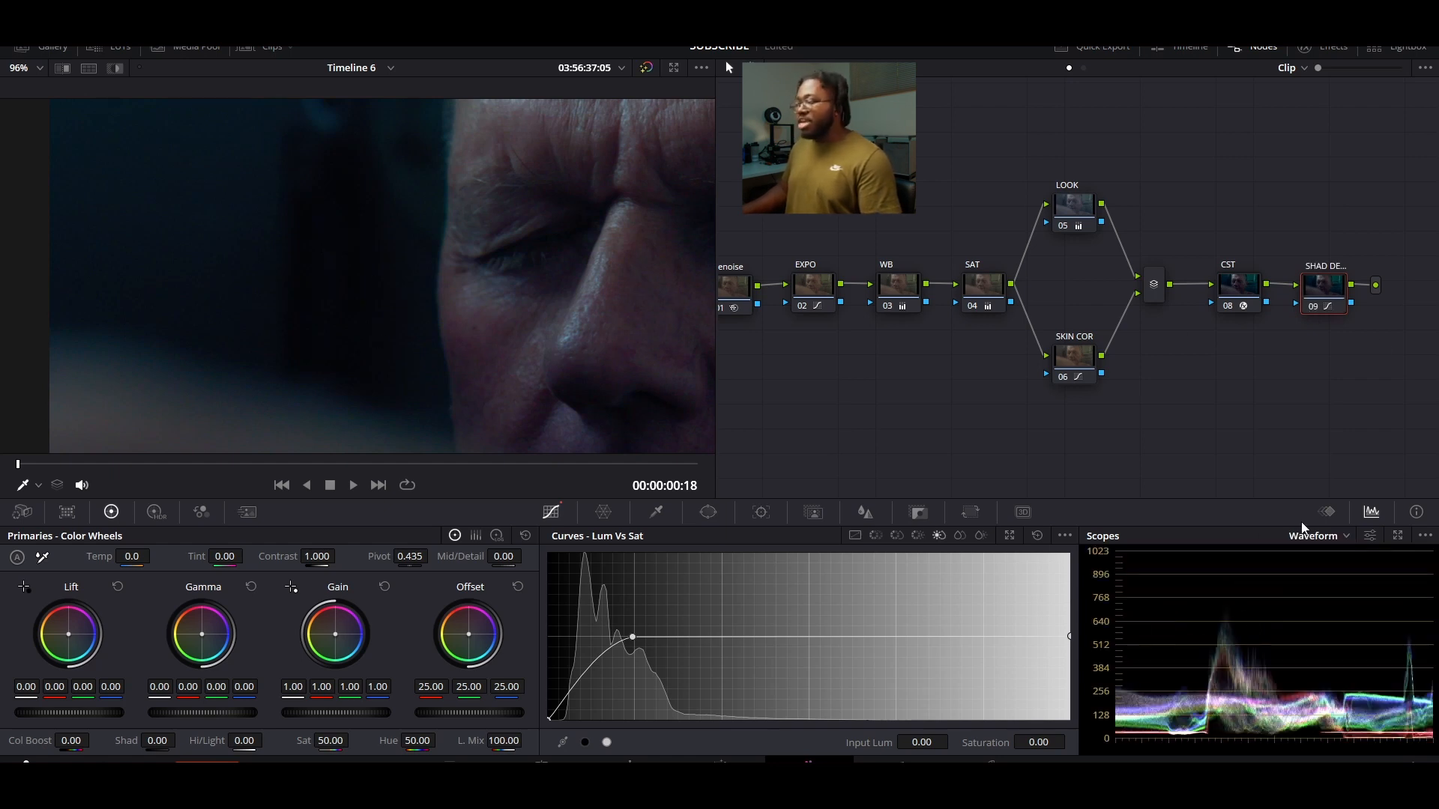
pyautogui.click(1312, 310)
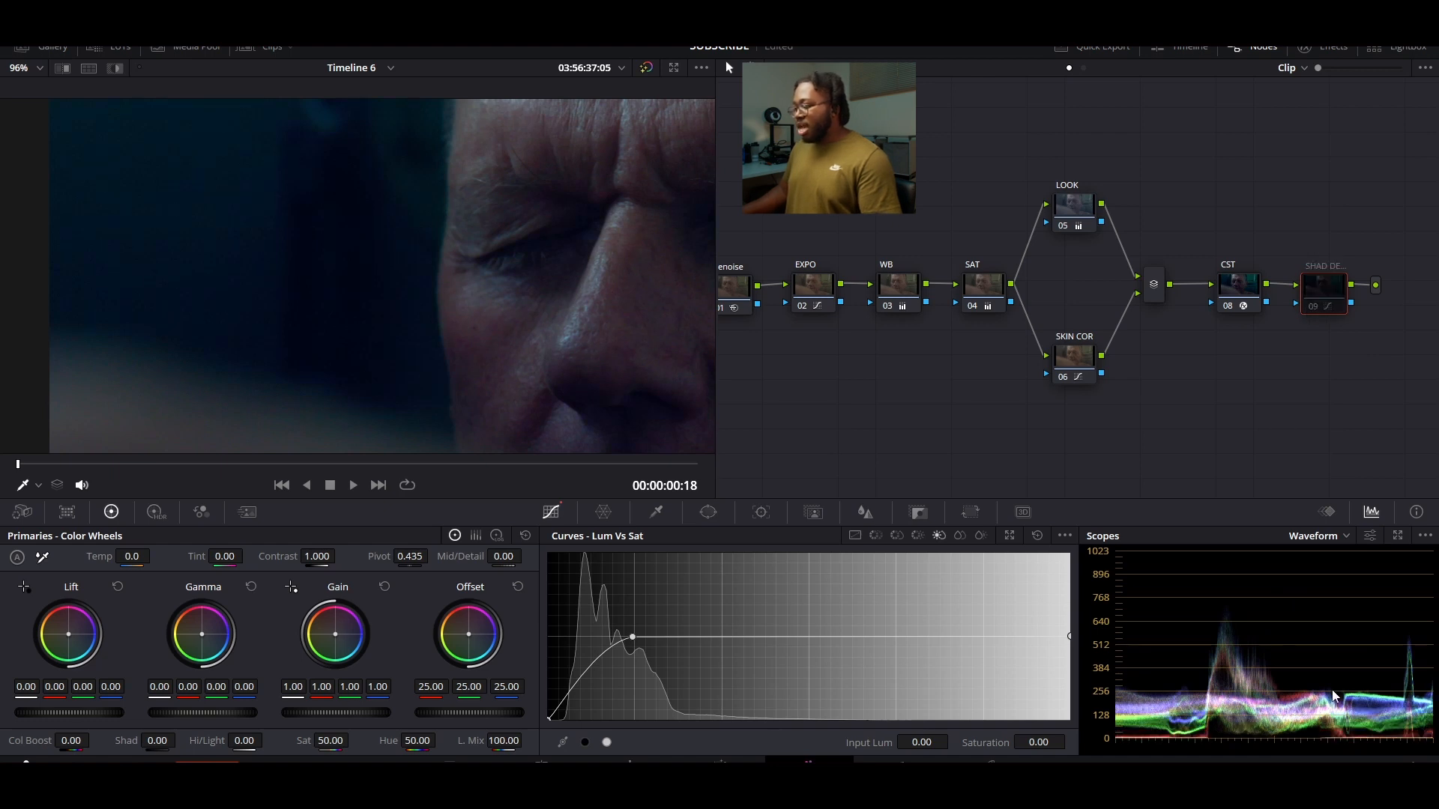
pyautogui.click(1309, 307)
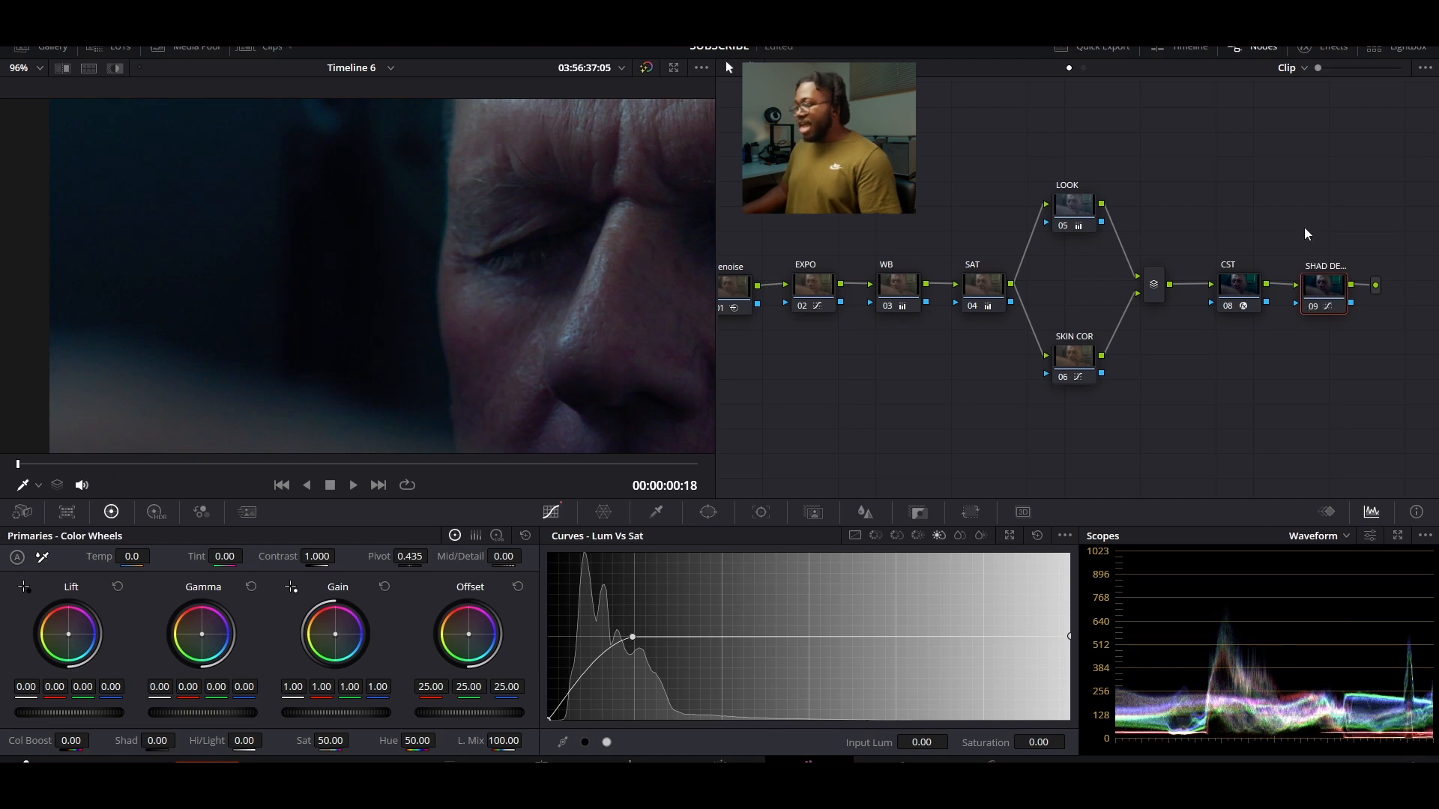
# Adjust the anchor point on the SHAD DE node's Lum Vs Sat curve to input lum 0.17 and saturation 1.02
pyautogui.scroll(-4, 552, 373)
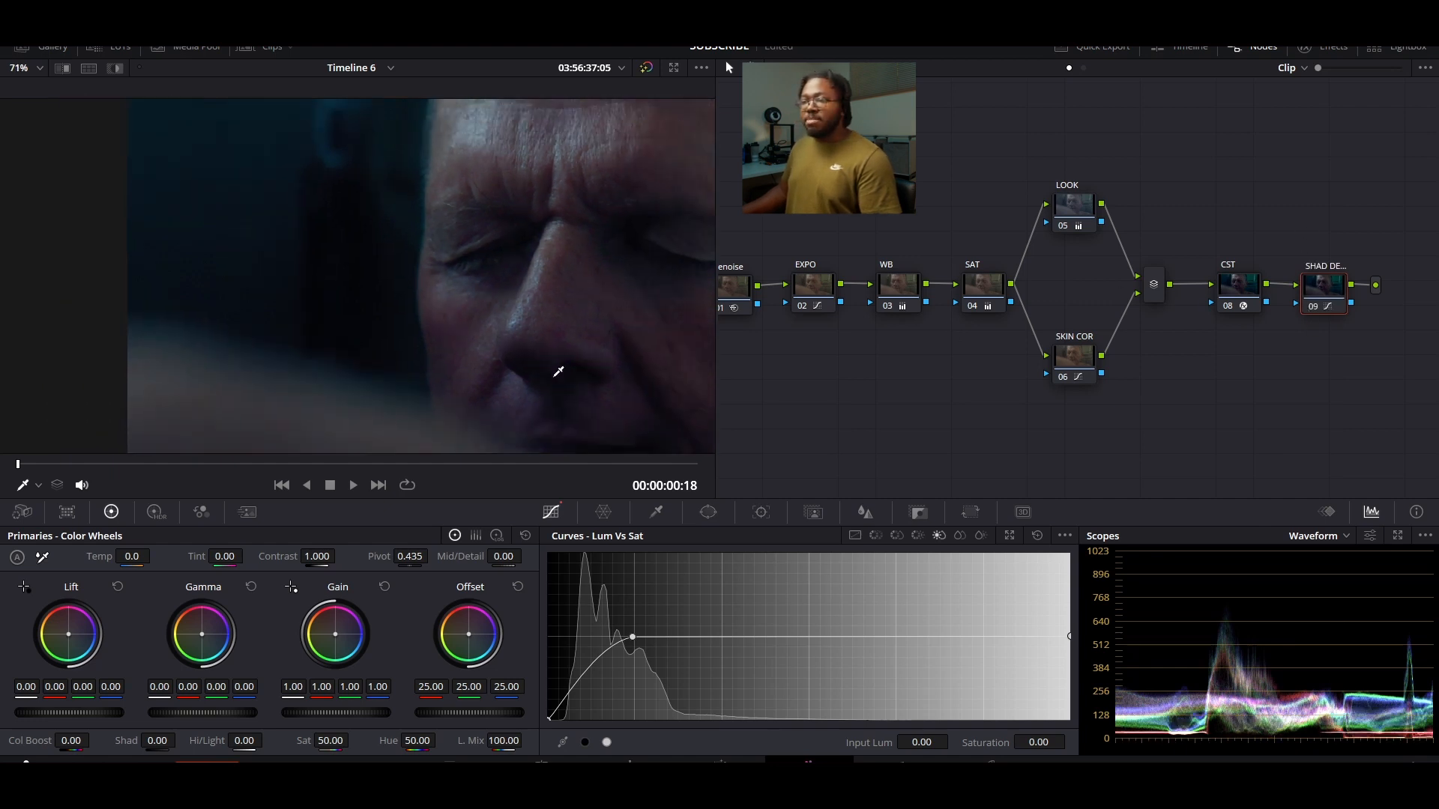
pyautogui.moveTo(634, 639)
pyautogui.mouseDown()
pyautogui.moveTo(728, 640)
pyautogui.moveTo(639, 638)
pyautogui.mouseUp()
pyautogui.scroll(-2, 427, 216)
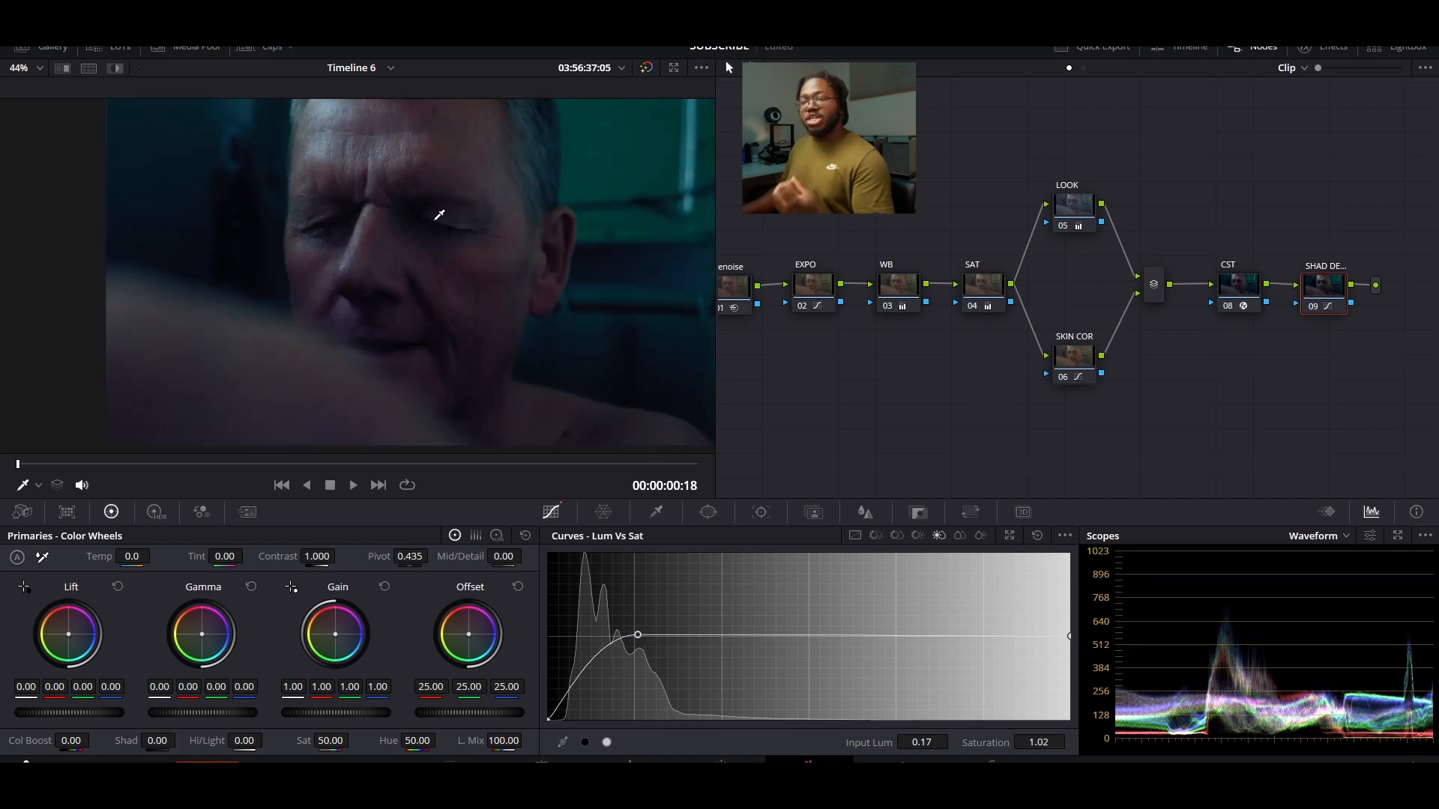
pyautogui.scroll(-2, 439, 213)
pyautogui.scroll(2, 427, 241)
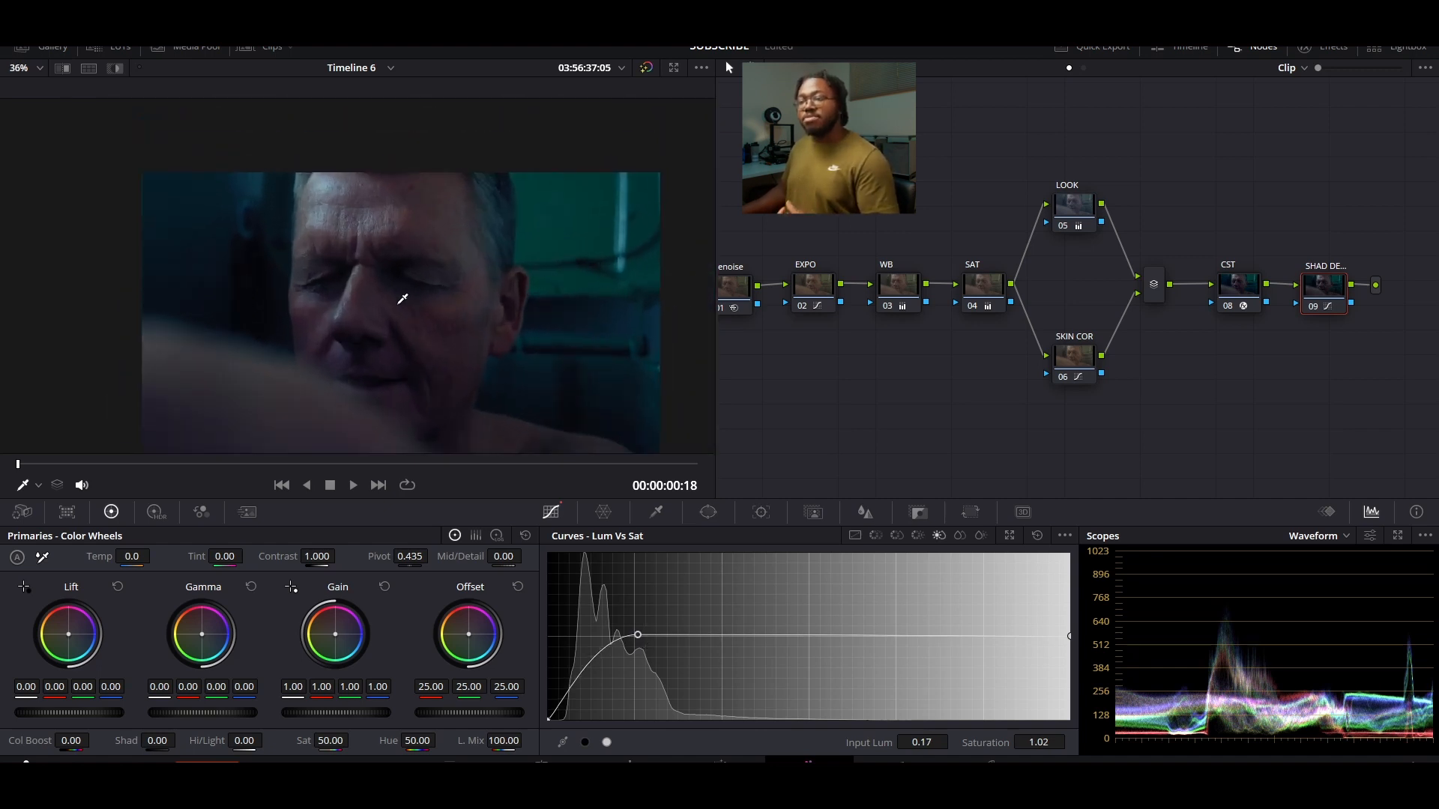
pyautogui.scroll(-1, 338, 299)
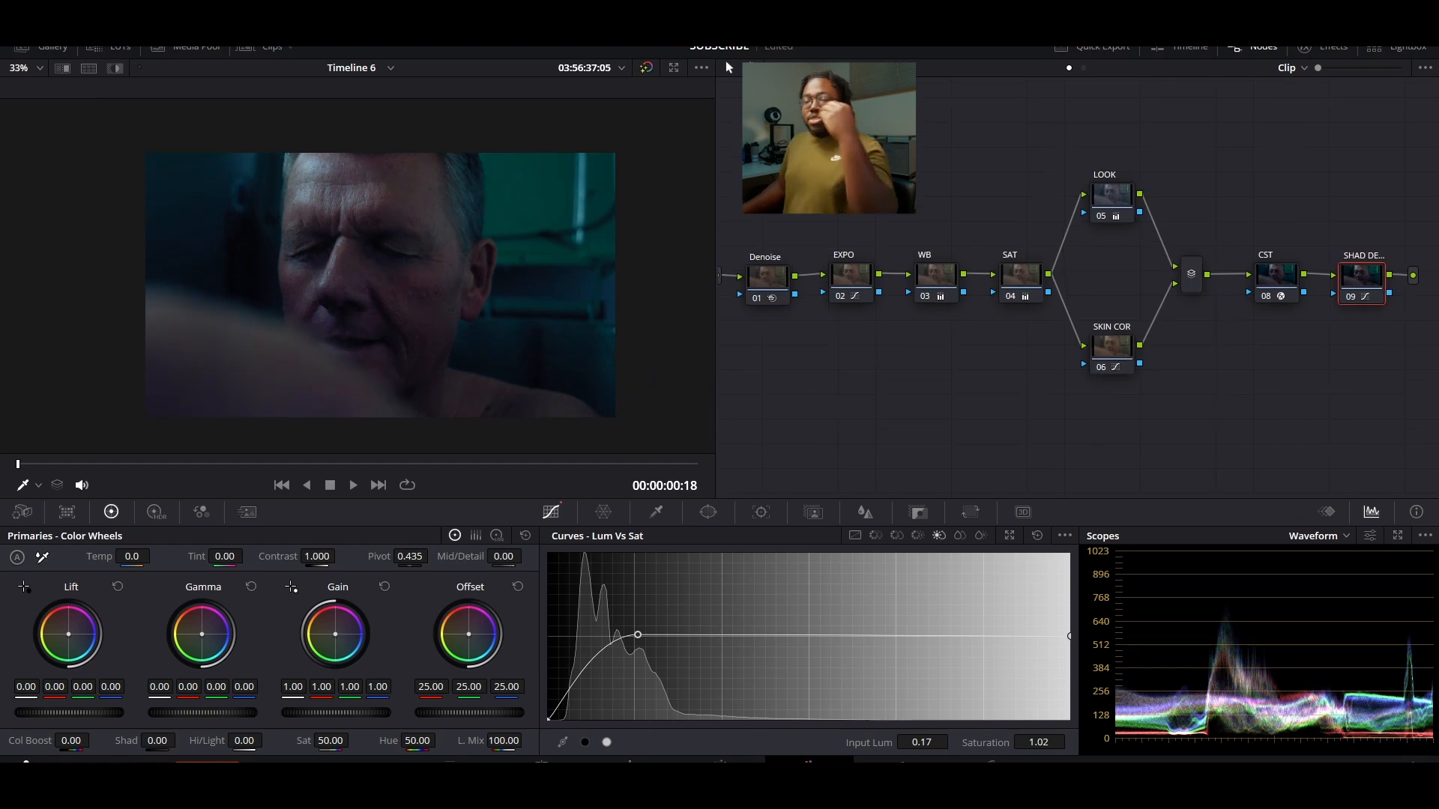
pyautogui.scroll(-1, 295, 311)
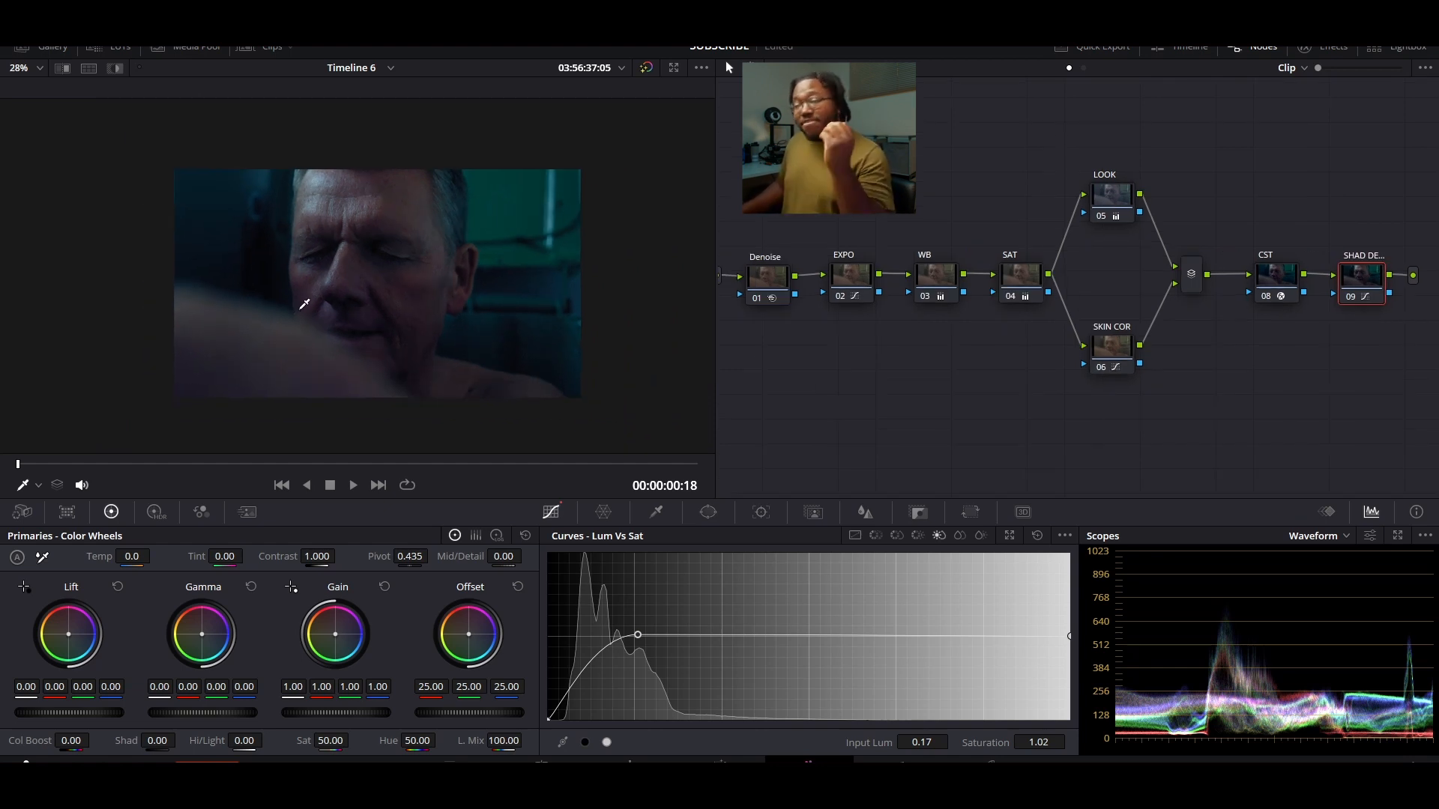
pyautogui.moveTo(793, 209); pyautogui.dragTo(1278, 461)
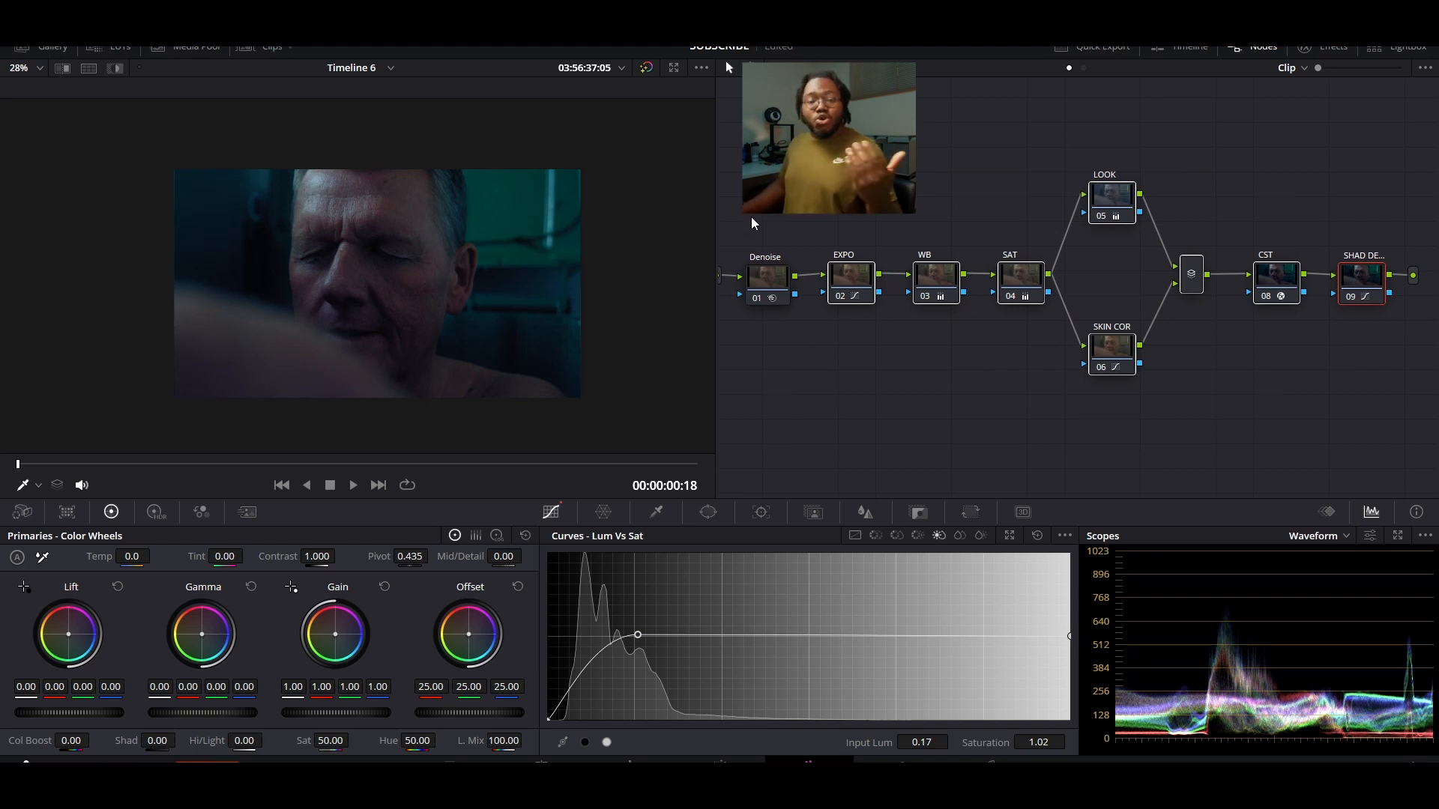
pyautogui.click(1031, 193)
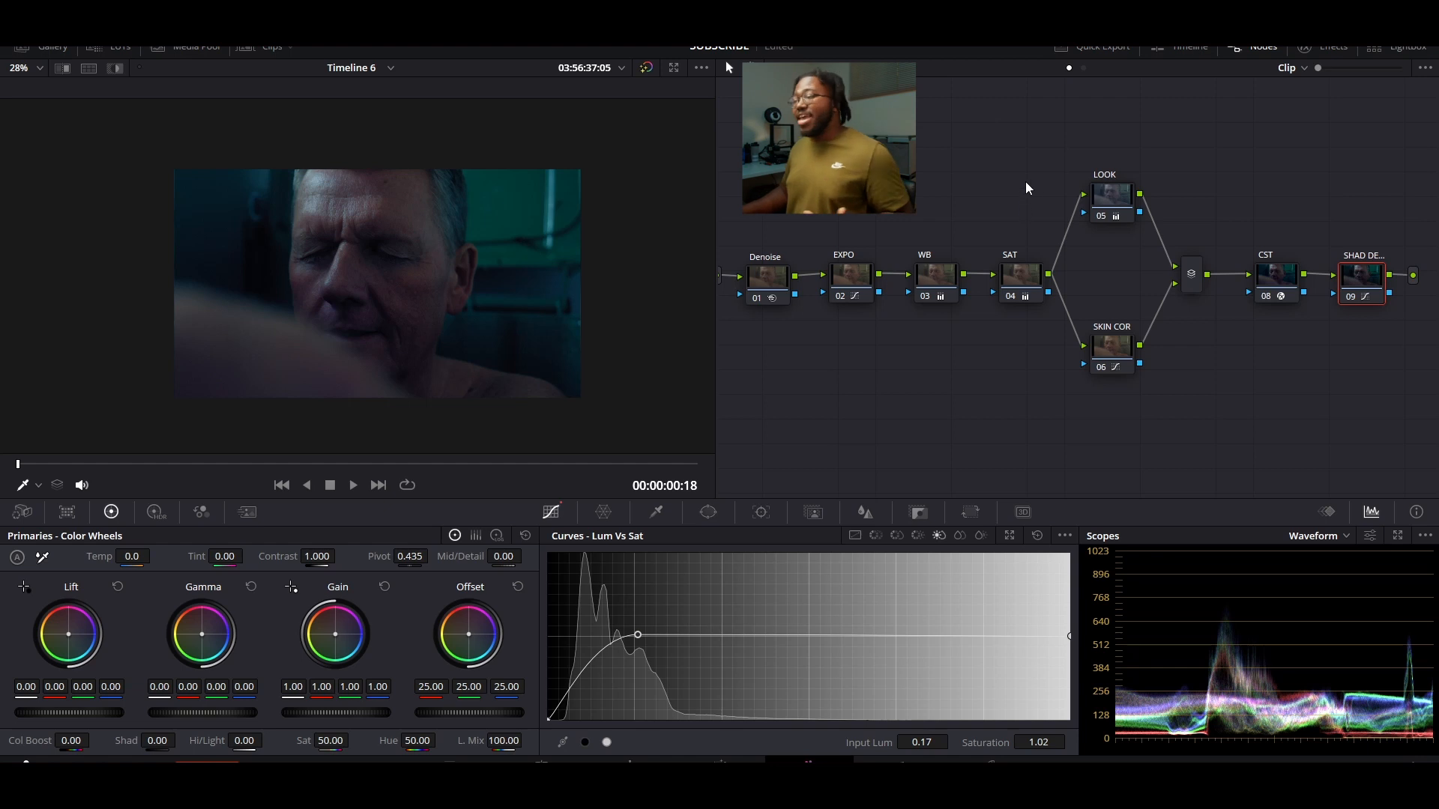
pyautogui.moveTo(1073, 289); pyautogui.dragTo(1053, 287)
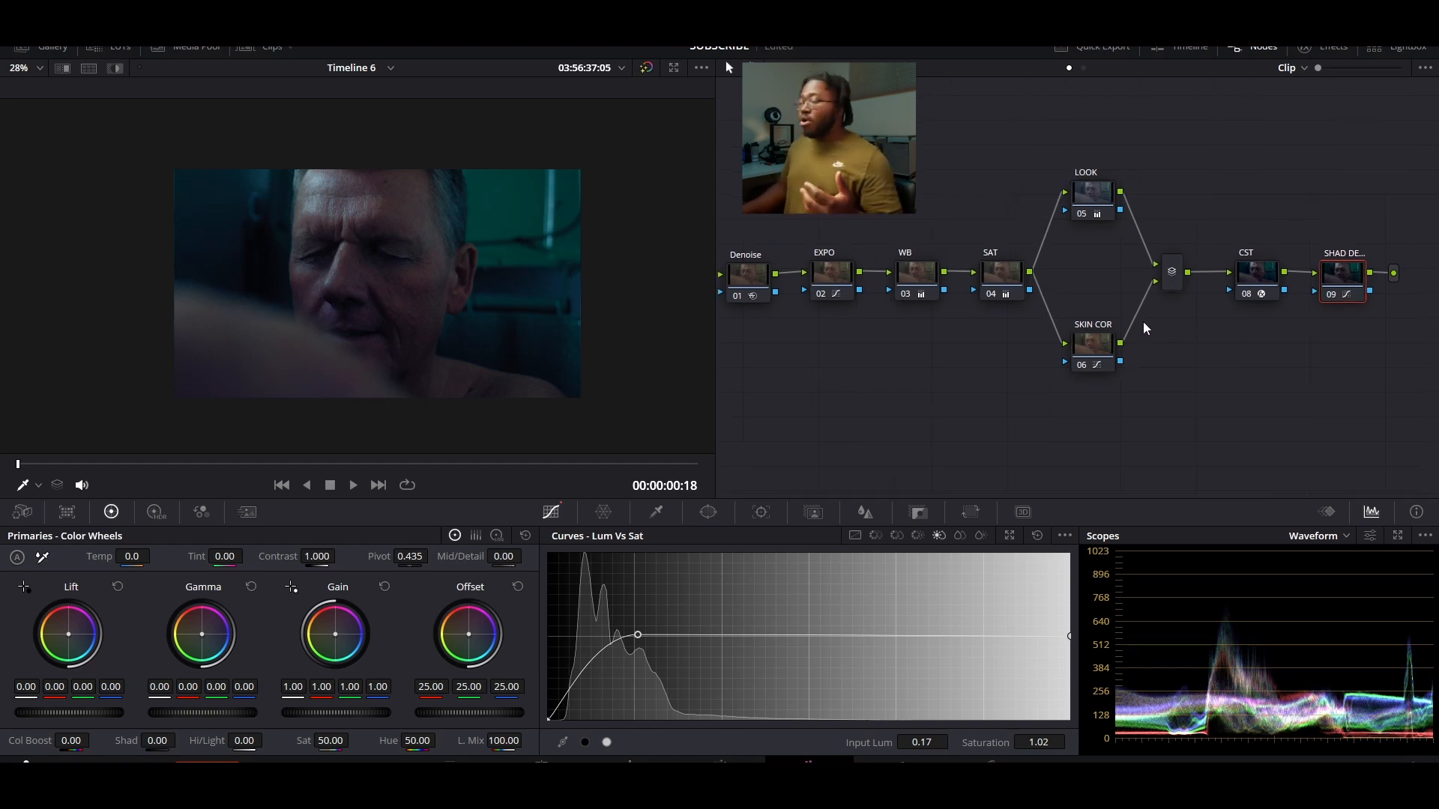
pyautogui.moveTo(1354, 289); pyautogui.dragTo(1318, 330)
pyautogui.hotkey('alt', 's')
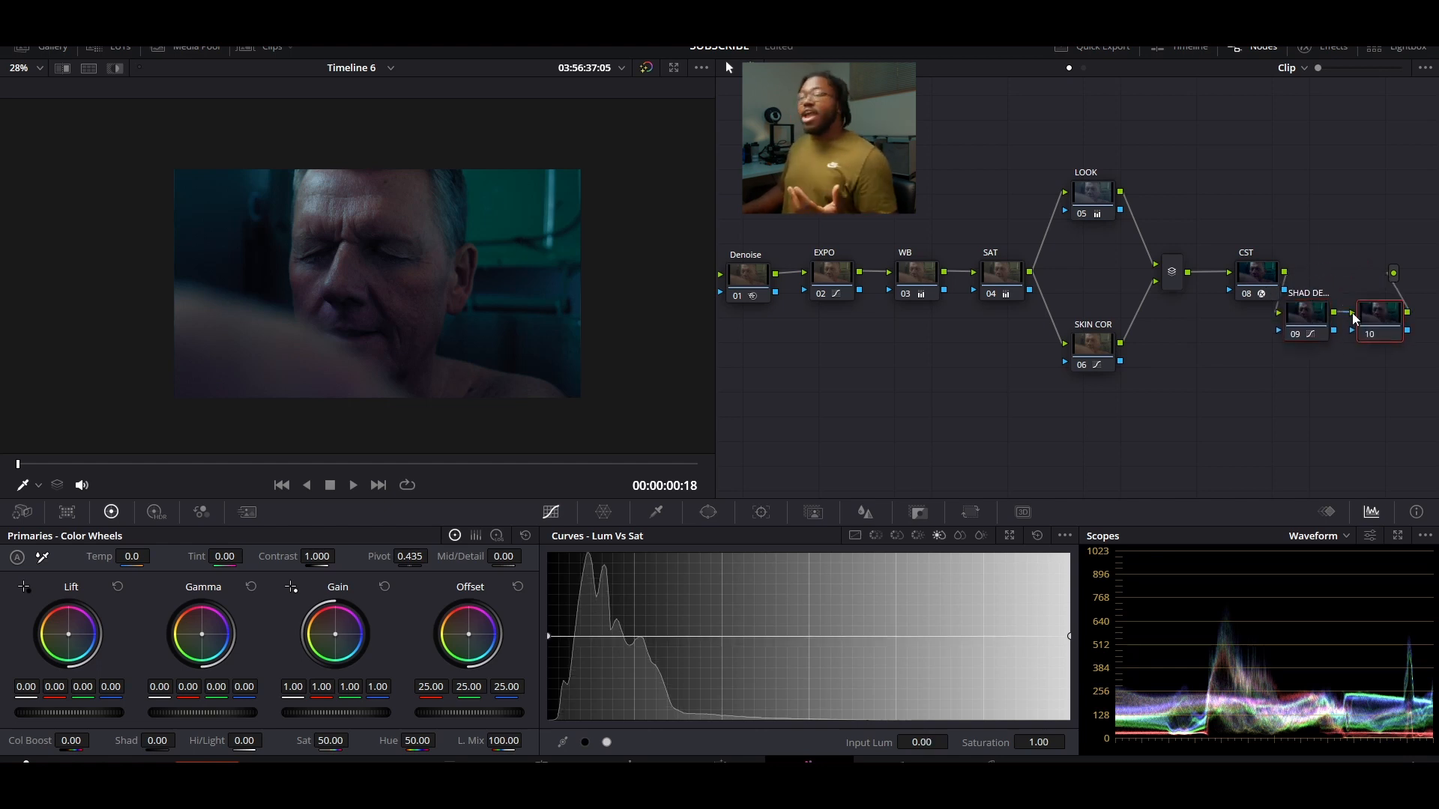
pyautogui.moveTo(912, 363); pyautogui.dragTo(946, 375)
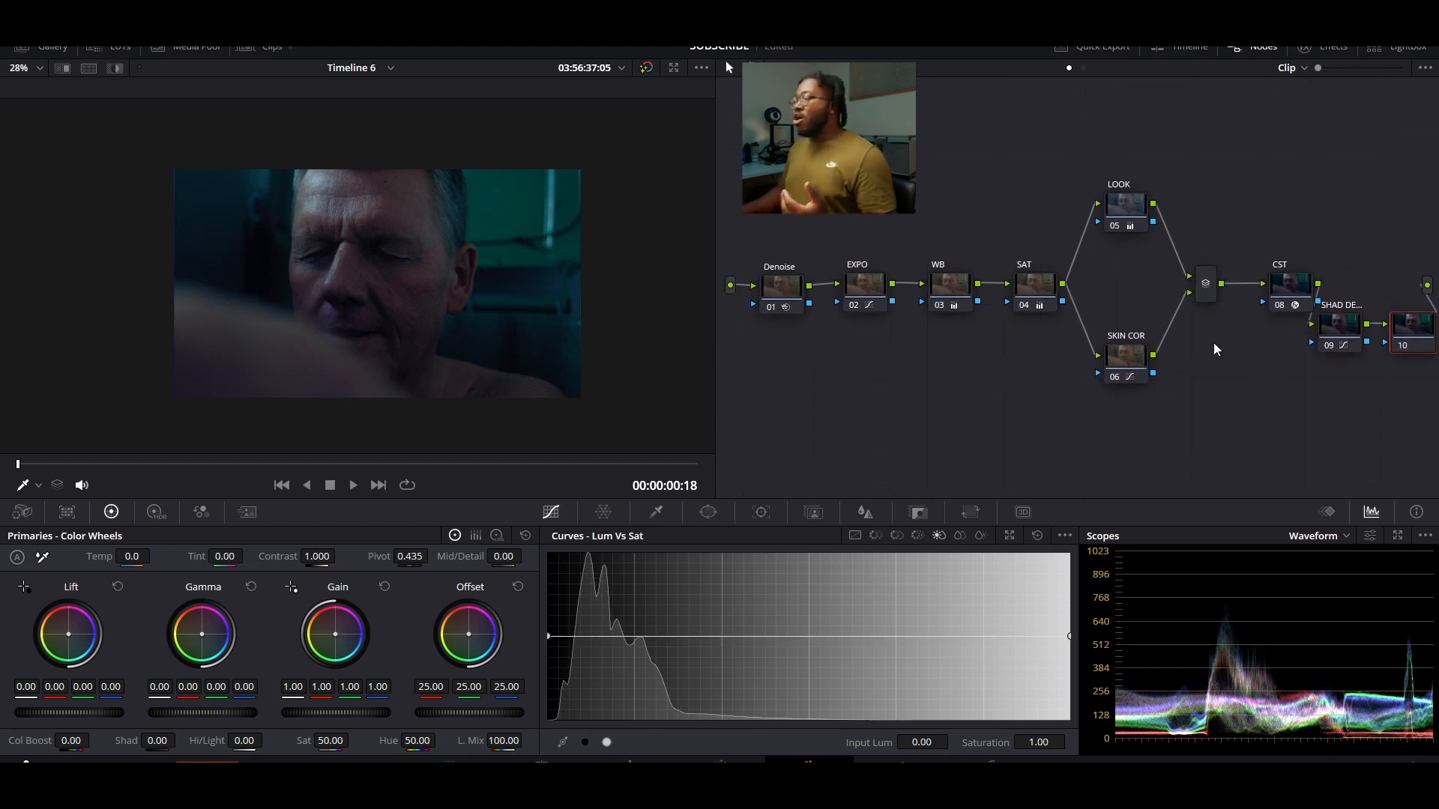
pyautogui.press('Delete')
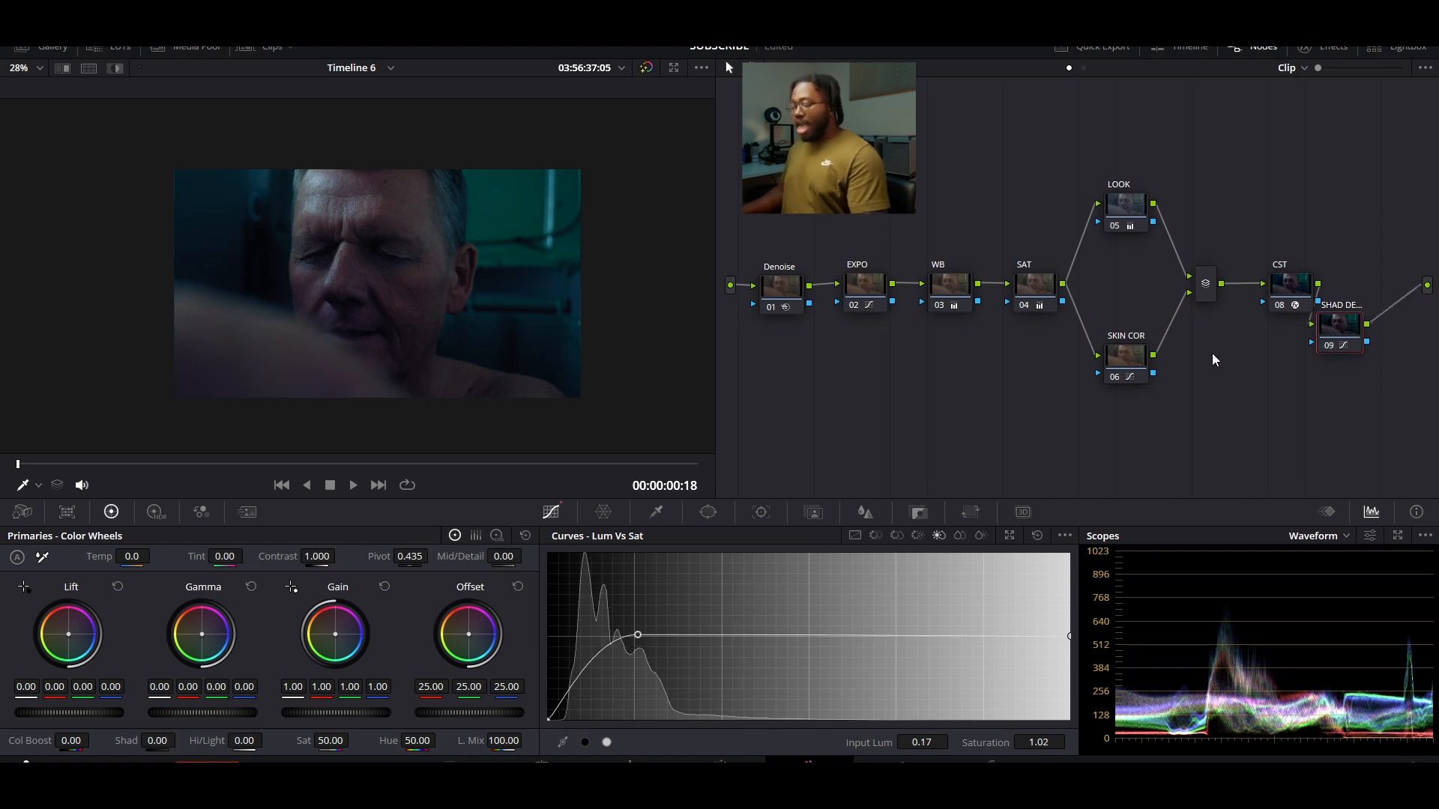
pyautogui.moveTo(1208, 343); pyautogui.dragTo(1118, 340)
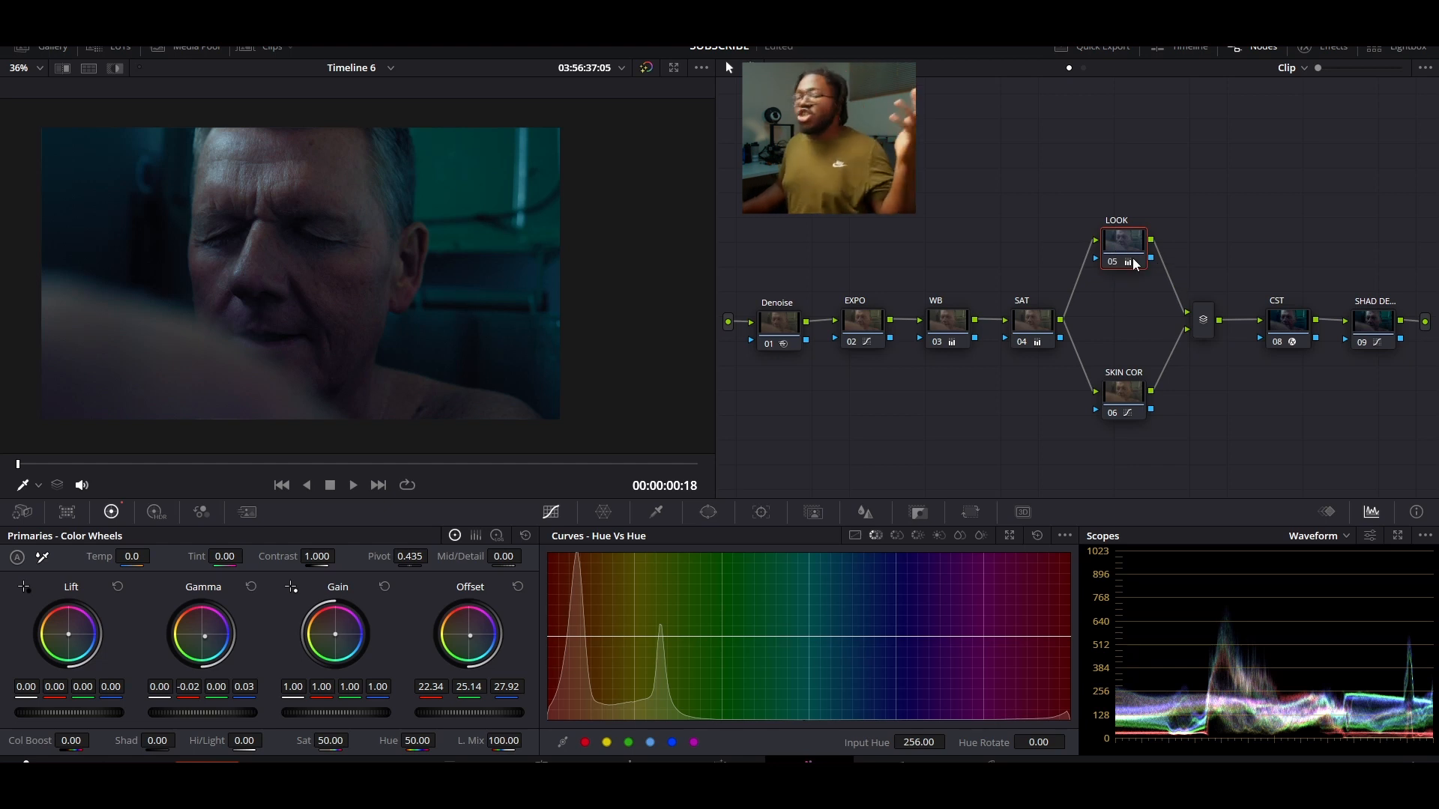
# Reset the LOOK node's grade and tint it yellow-green with Gamma red -0.01 and blue -0.03, and Offset 24.17, 25.40, 22.43
pyautogui.rightClick(1124, 250)
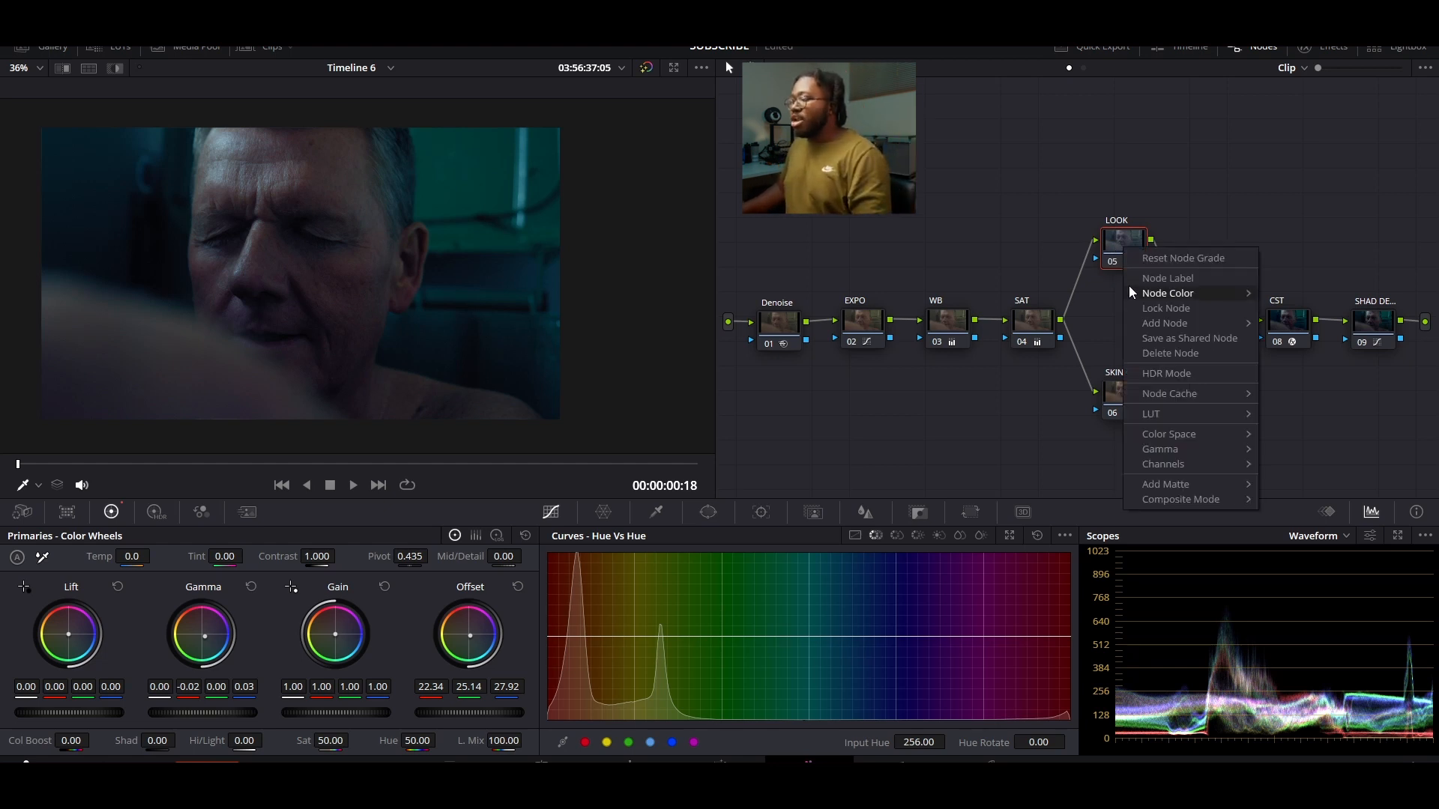
pyautogui.click(1133, 259)
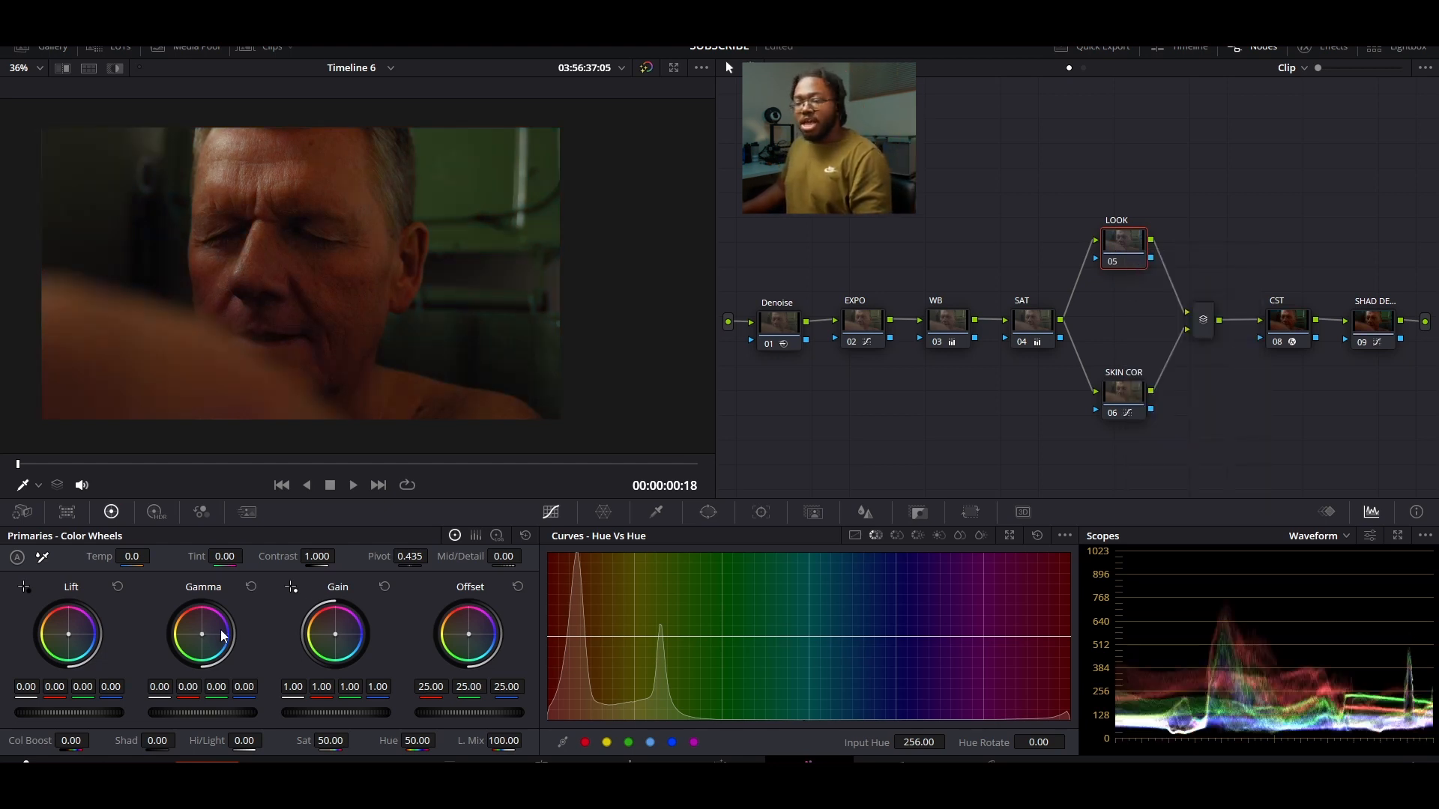
pyautogui.moveTo(201, 634); pyautogui.dragTo(202, 636)
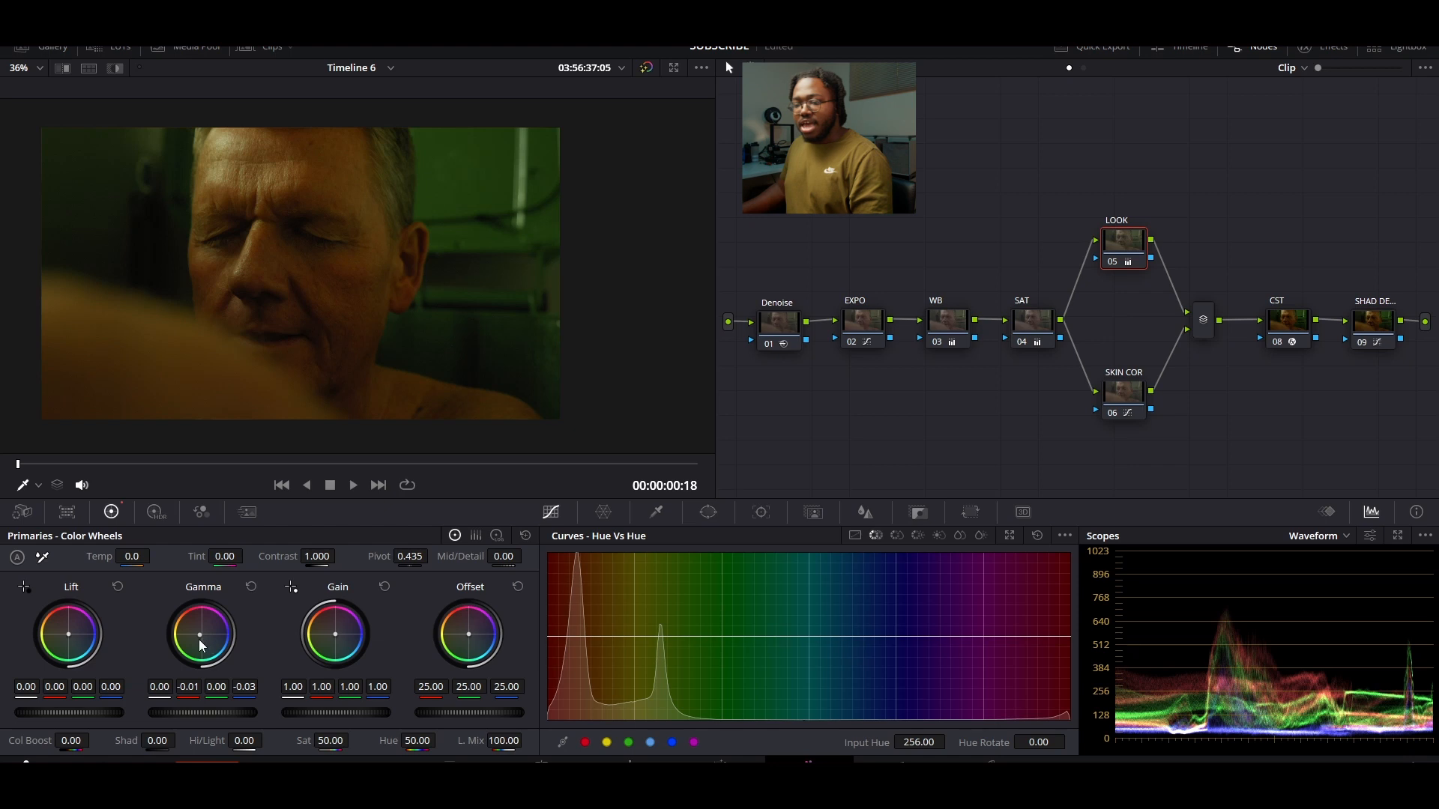
pyautogui.moveTo(469, 634); pyautogui.dragTo(467, 635)
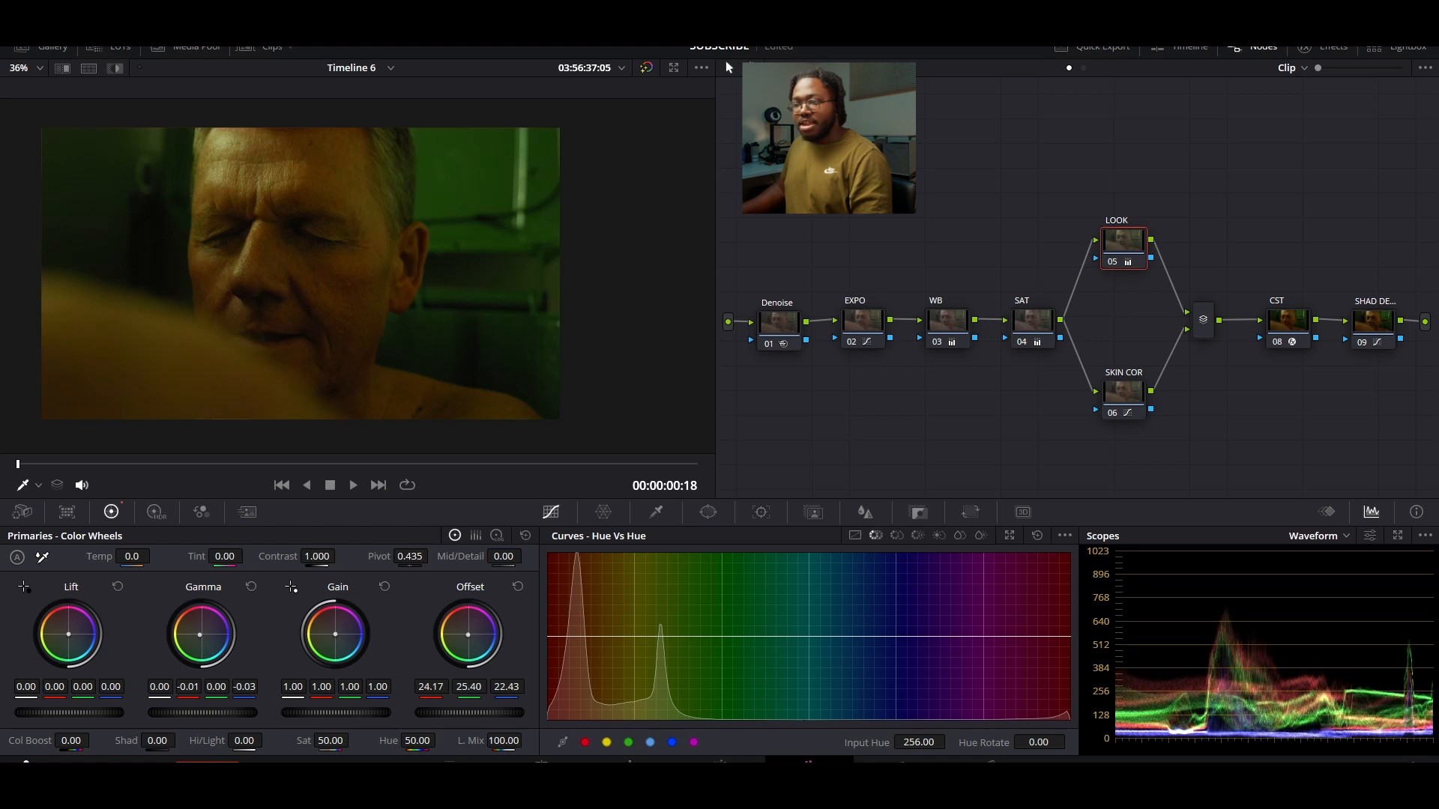
# On SKIN COR, set the skin point to input hue 271.45 and rotation 7.20 in Hue Vs Hue, and to saturation 1.29 in Hue Vs Sat
pyautogui.click(1136, 393)
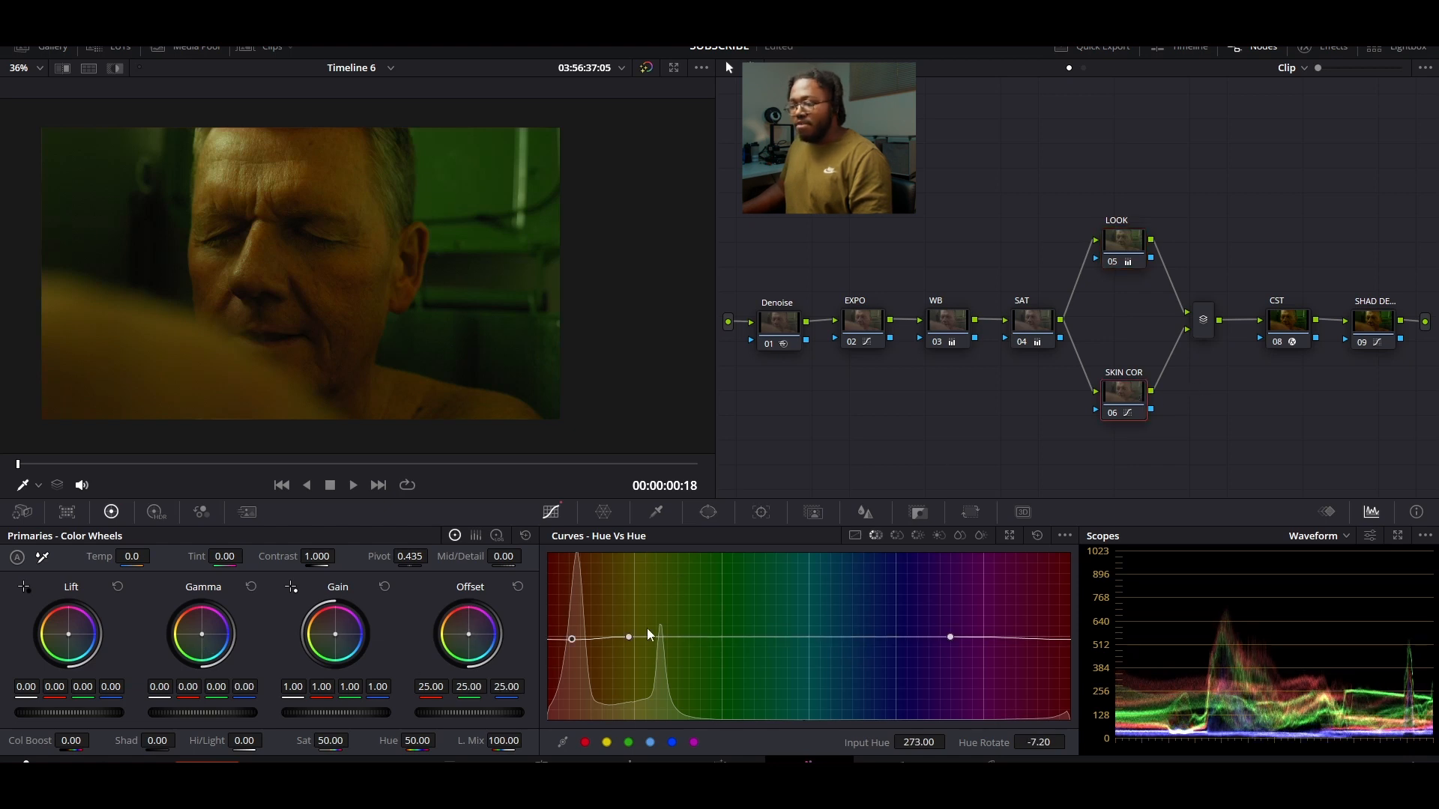
pyautogui.moveTo(569, 640); pyautogui.dragTo(569, 632)
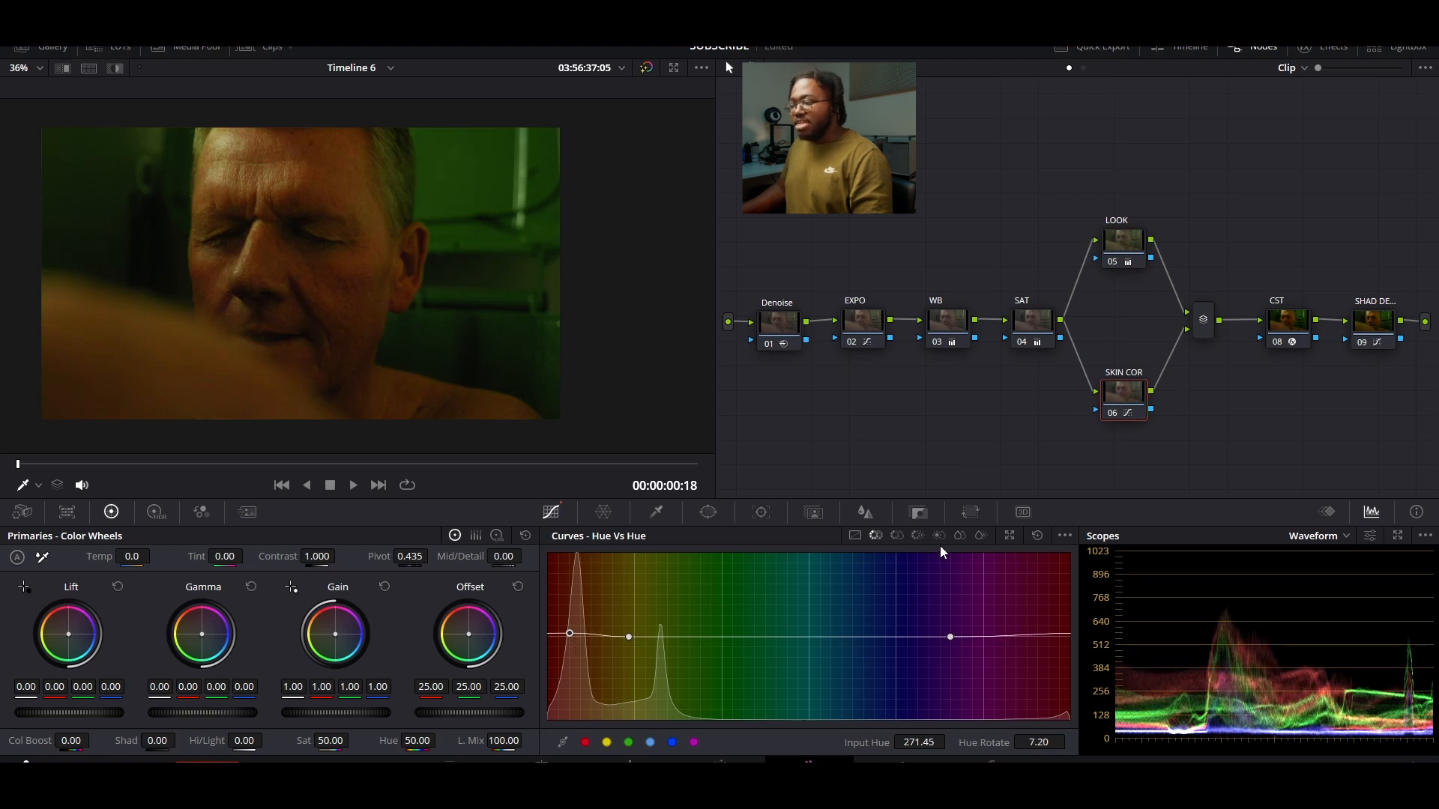
pyautogui.click(897, 535)
pyautogui.moveTo(570, 595); pyautogui.dragTo(569, 613)
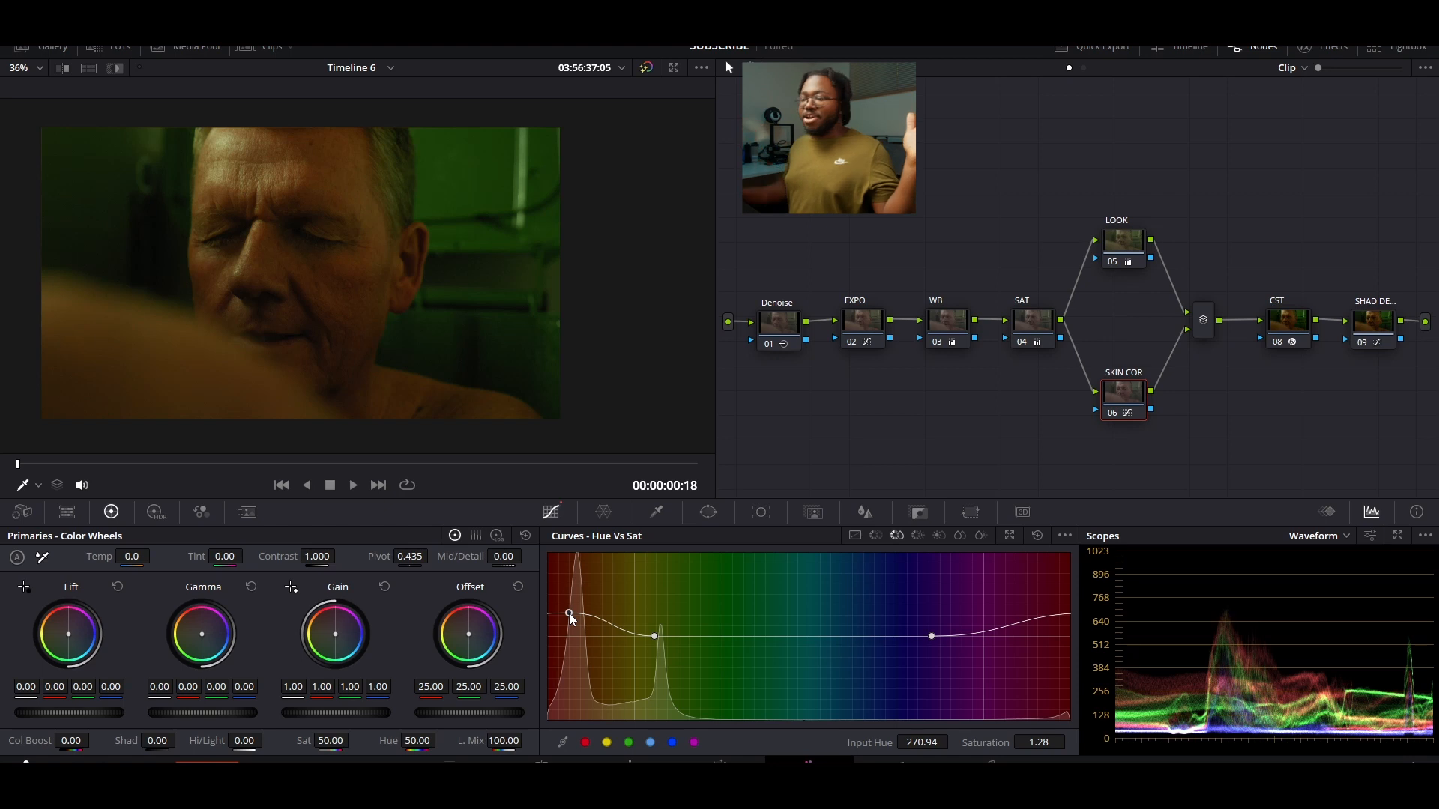
pyautogui.moveTo(568, 613); pyautogui.dragTo(569, 616)
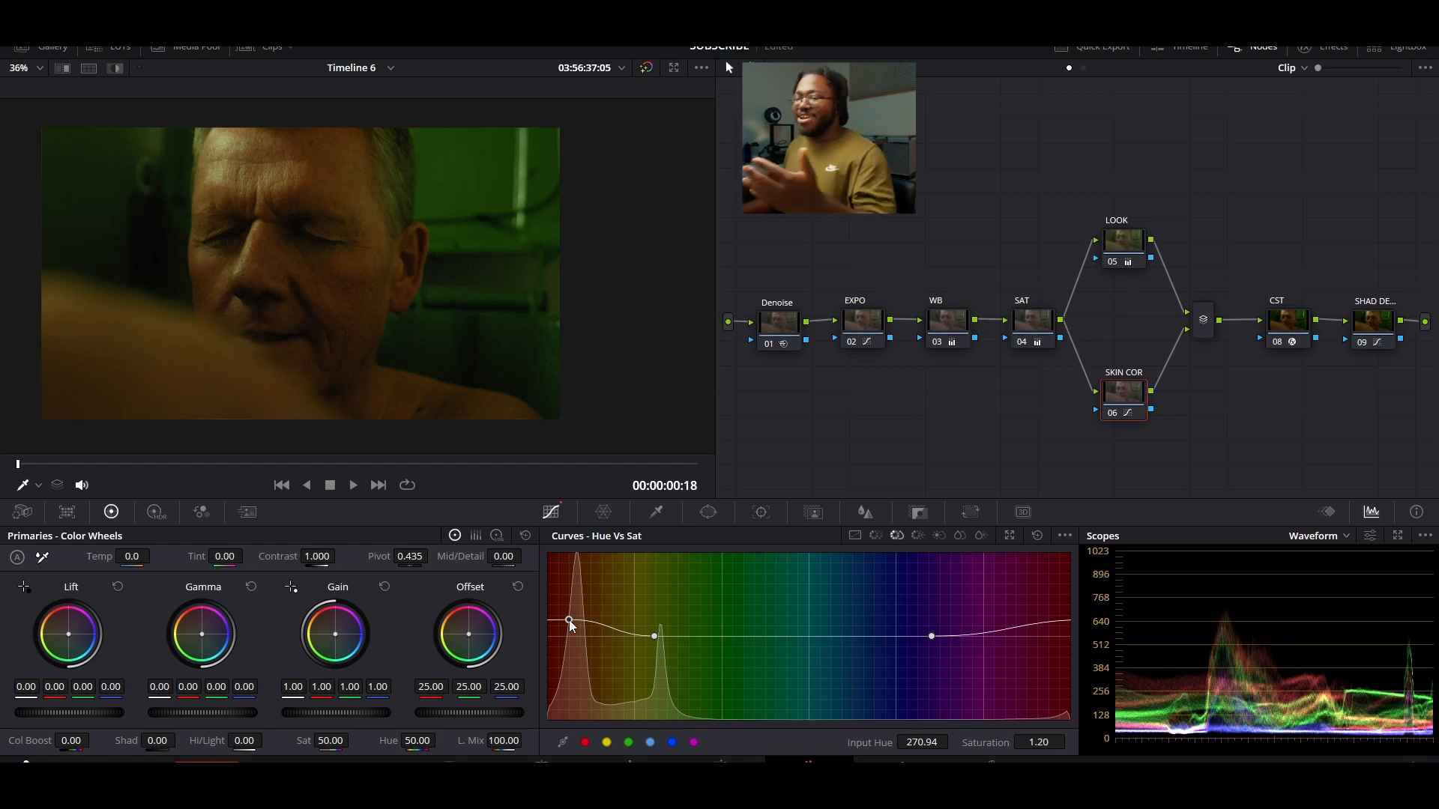
pyautogui.moveTo(569, 618); pyautogui.dragTo(569, 613)
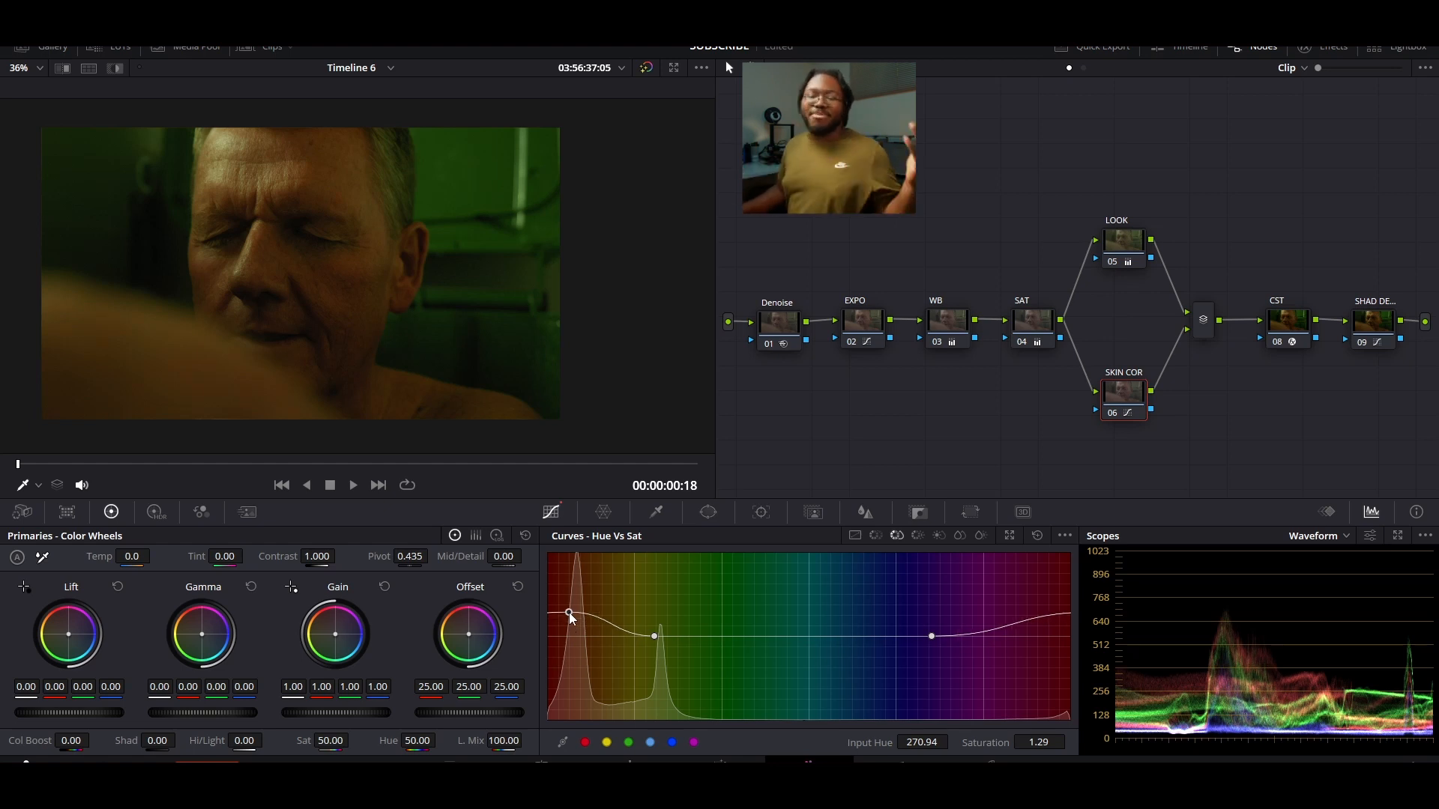